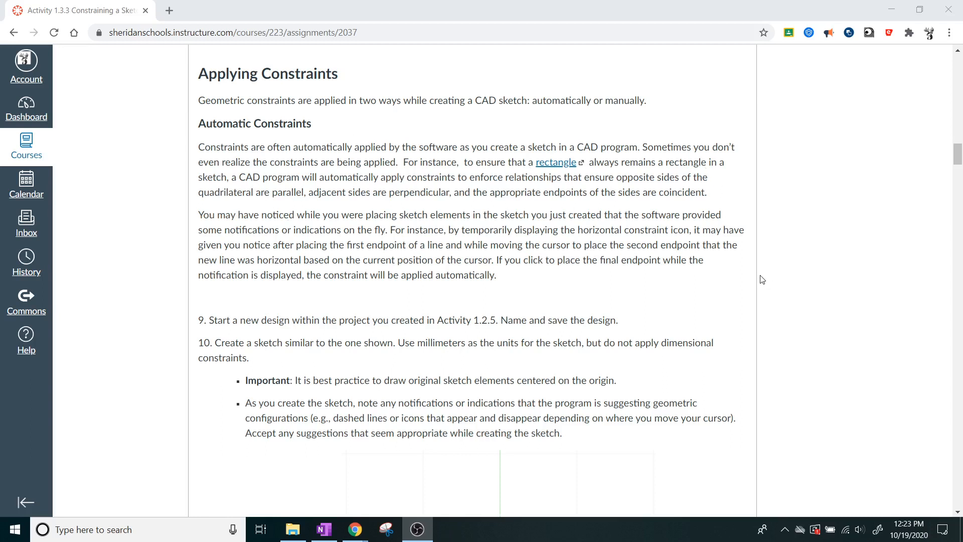
Step: Review assignment items 9 and 10 and the figure of the ten-sided concave polygon
scroll(762, 279, down, 4)
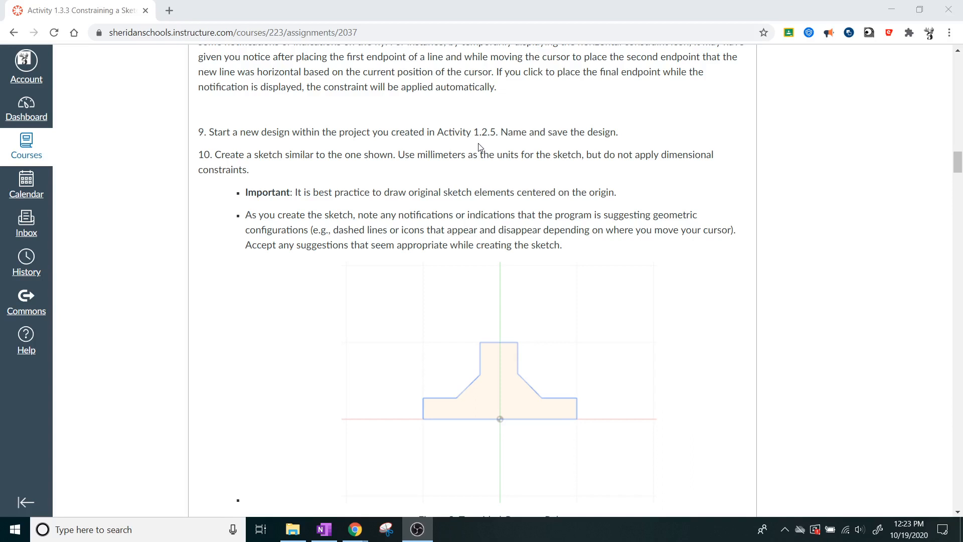
scroll(479, 146, down, 1)
scroll(479, 146, up, 1)
scroll(479, 146, down, 1)
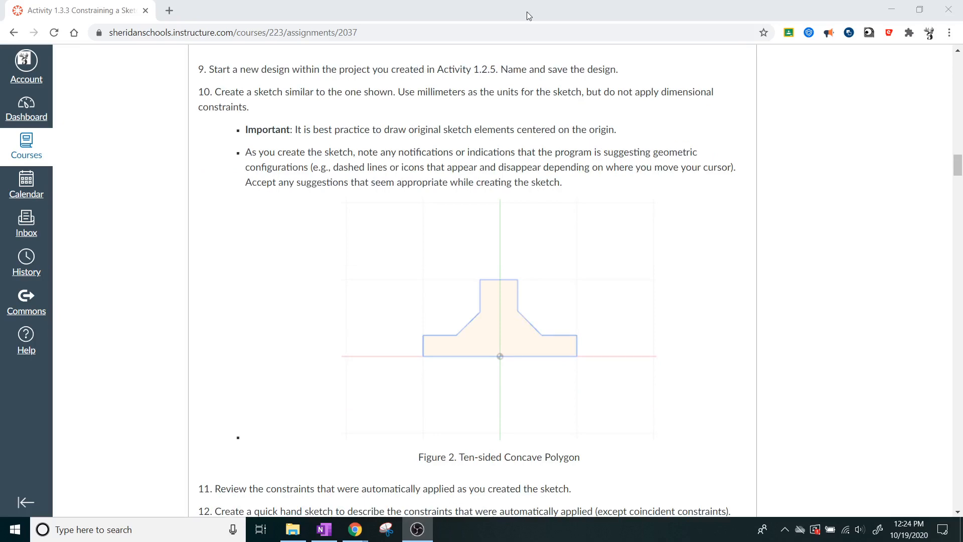
Step: Switch to the Constraint Practice document in Onshape and create a new Part Studio in it
drag(526, 11, 0, 125)
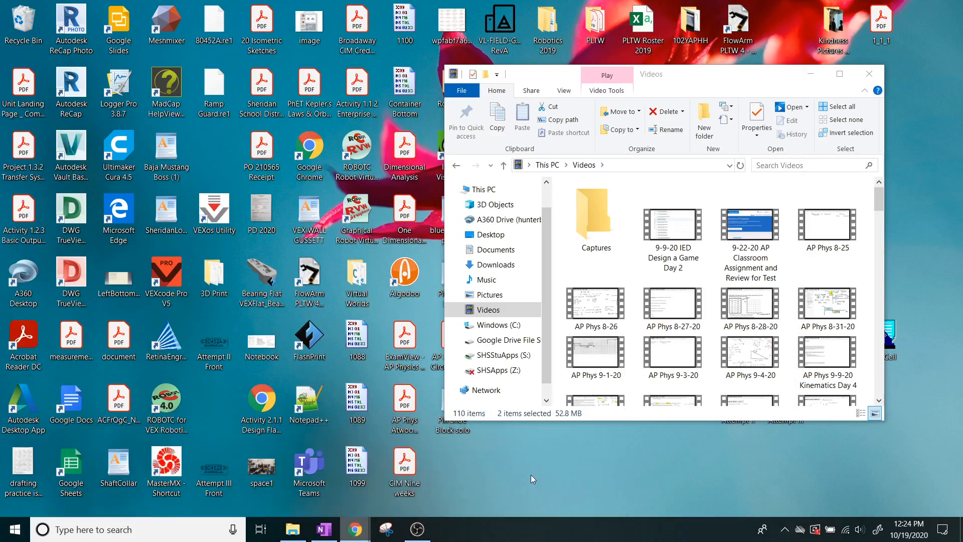
drag(0, 217, 632, 0)
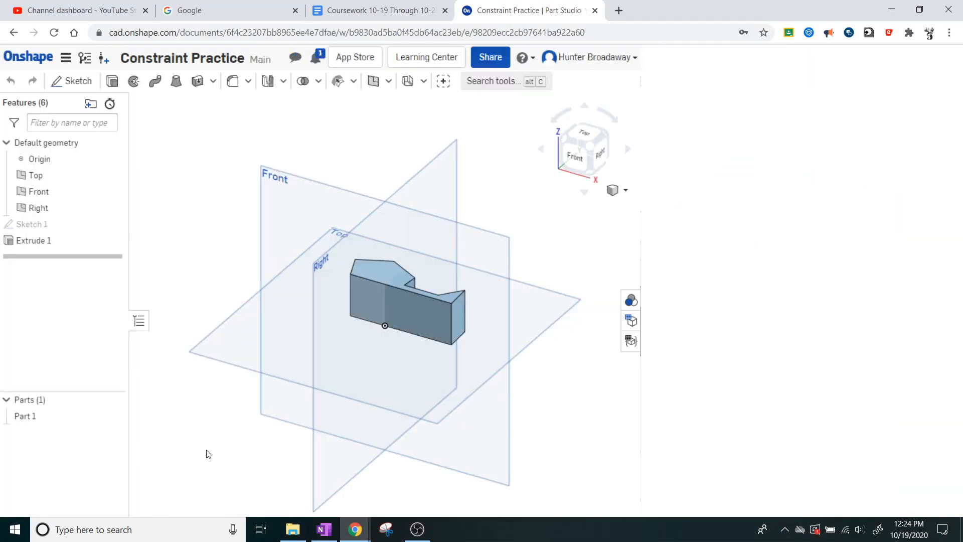
click(25, 513)
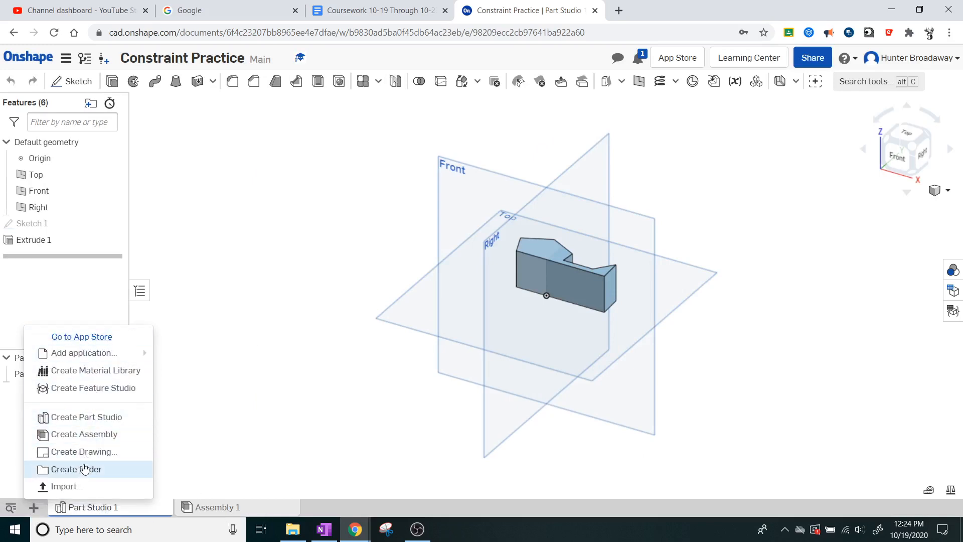
click(104, 419)
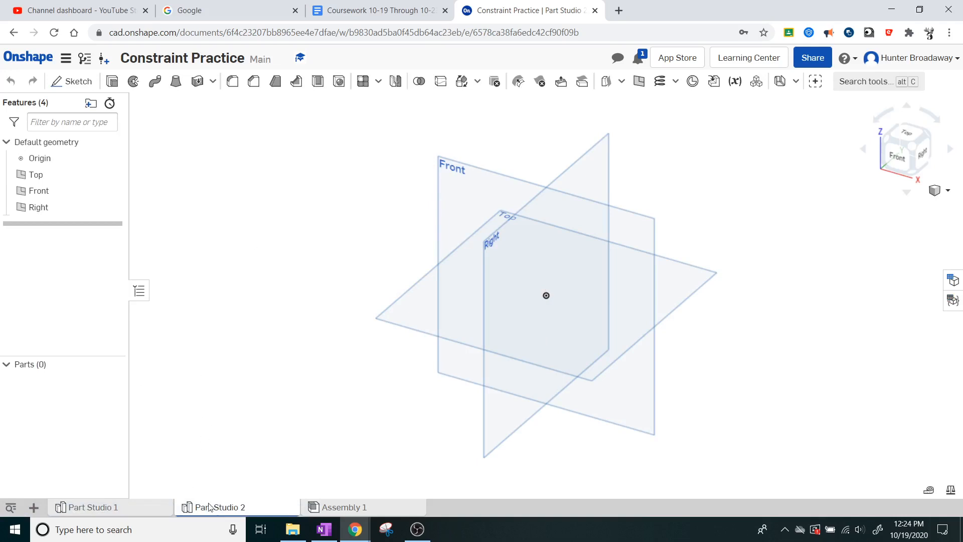
Step: Rename the new Part Studio as Constraint Practice Part 2
right_click(224, 511)
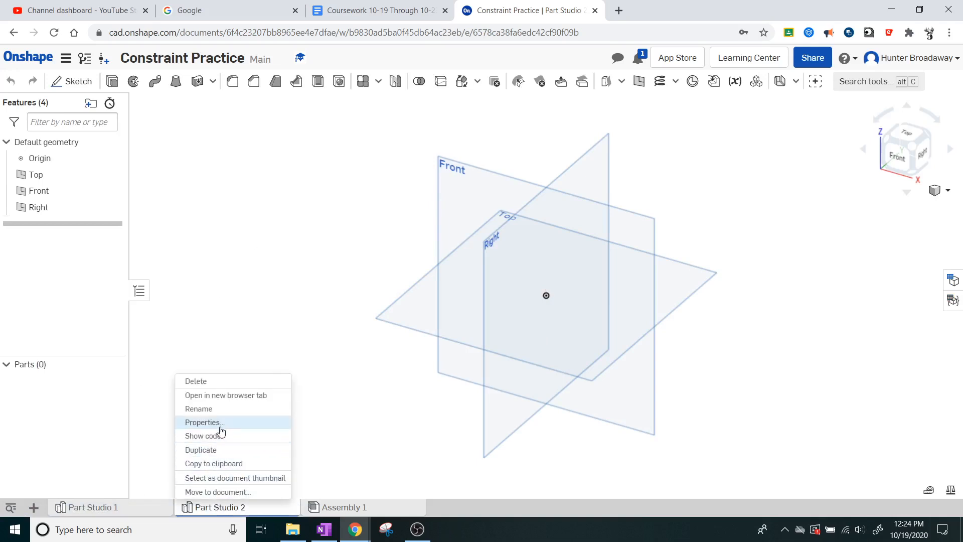
click(223, 411)
text(C)
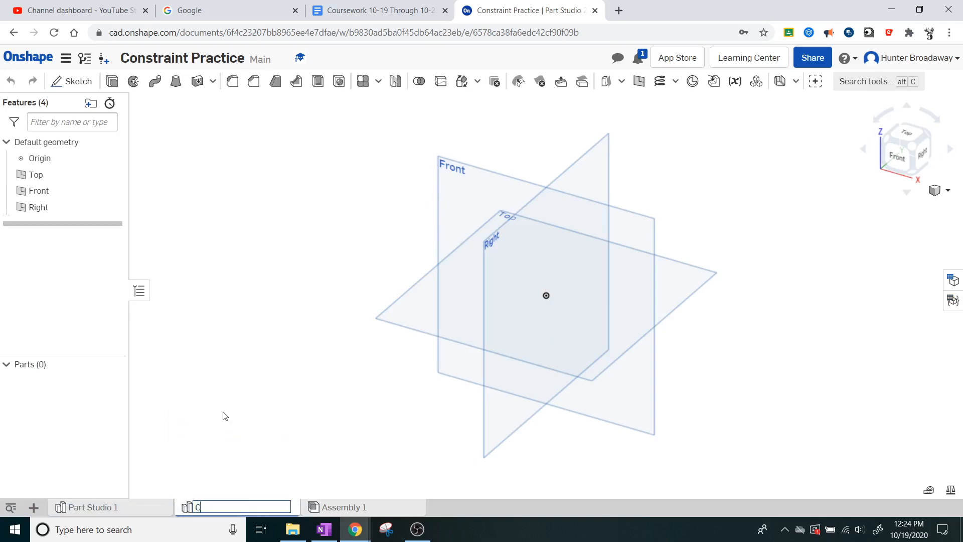
text(ontraint Practice Part 2)
click(206, 506)
text(s)
key(Return)
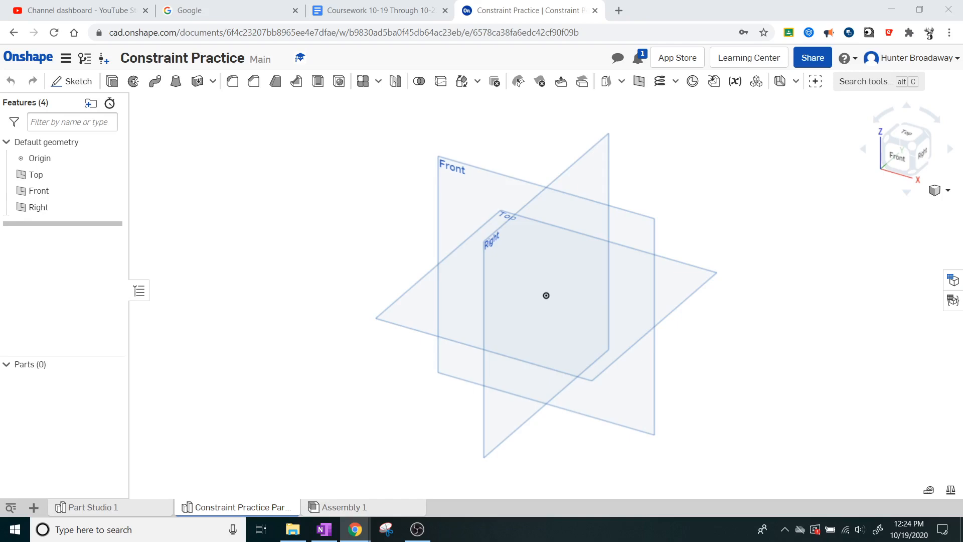
Step: Check the shape of the ten-sided concave polygon in the assignment's Figure 2 and return to Onshape
drag(307, 232, 533, 0)
scroll(533, 344, down, 15)
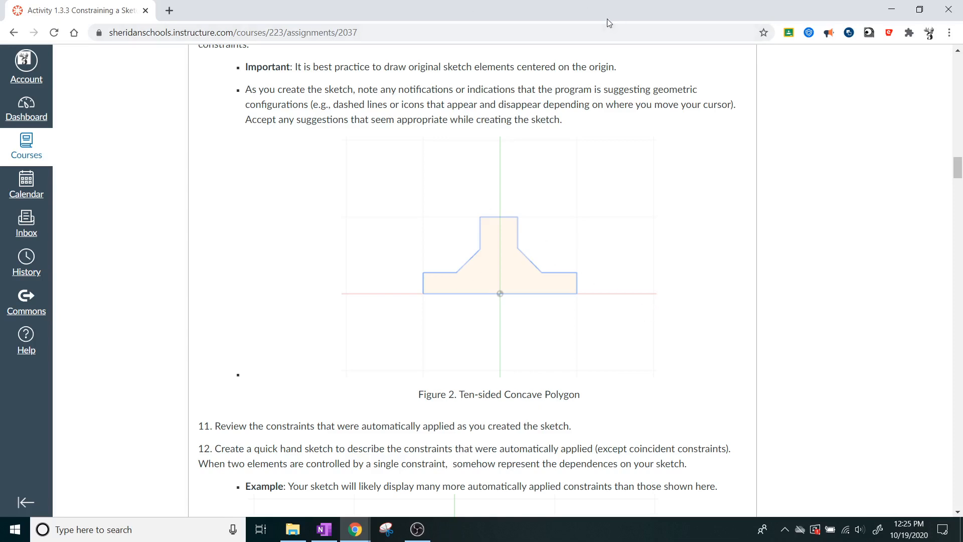
drag(569, 8, 0, 50)
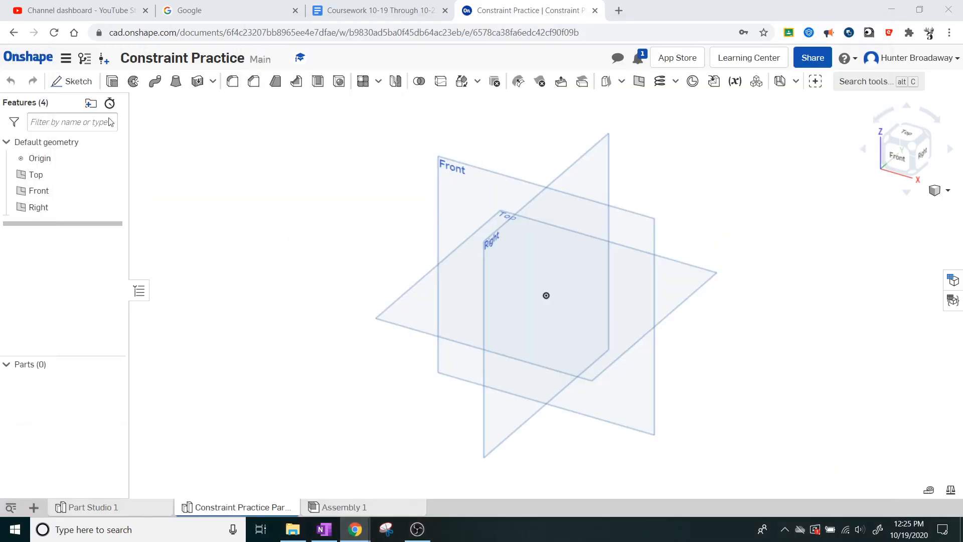
Step: Start a new sketch on the Top plane, viewed from the top
click(78, 81)
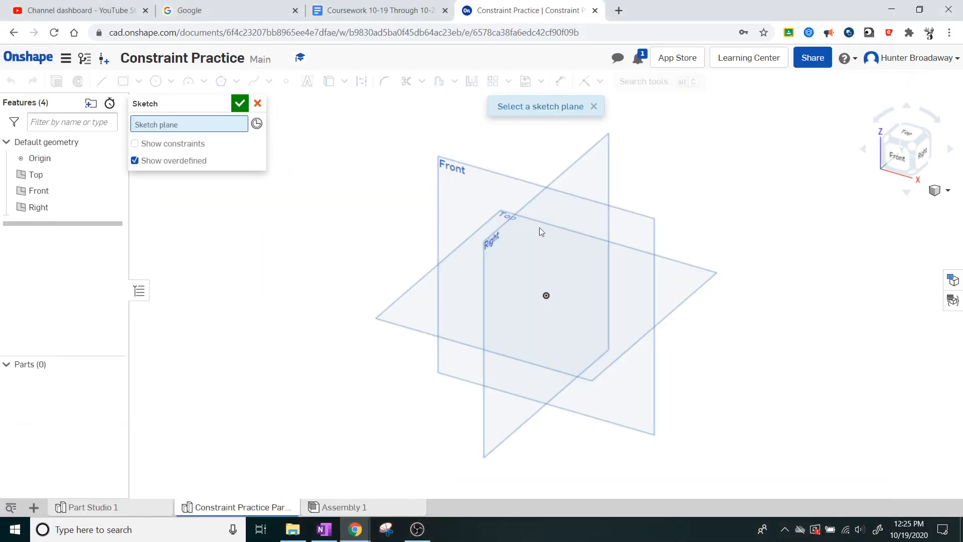
click(905, 134)
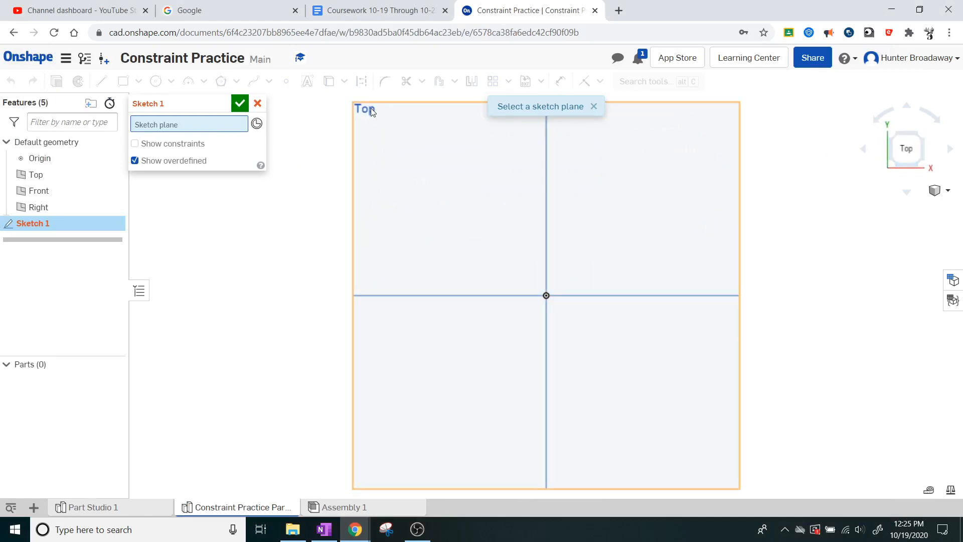
click(371, 108)
scroll(586, 293, up, 2)
scroll(585, 290, up, 1)
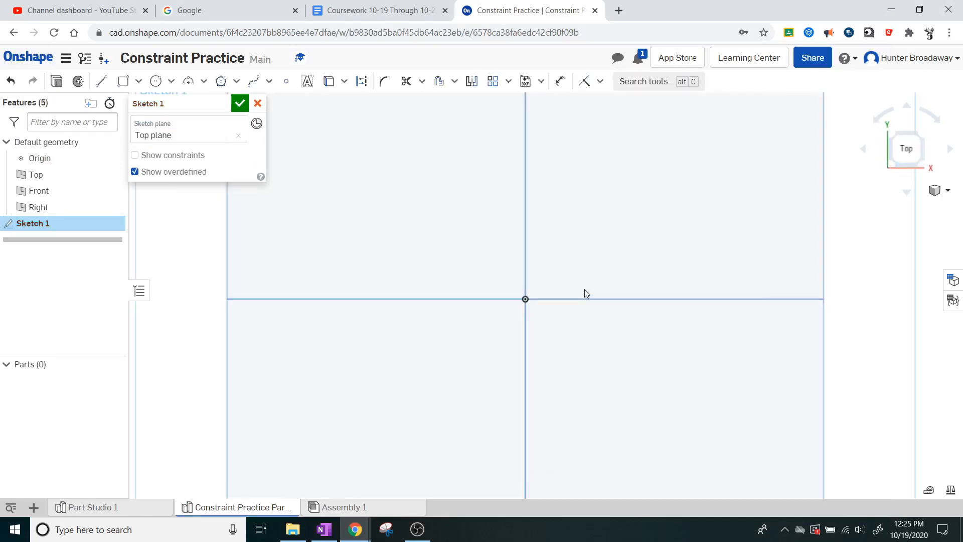
scroll(501, 206, down, 1)
middle_drag(511, 176, 519, 248)
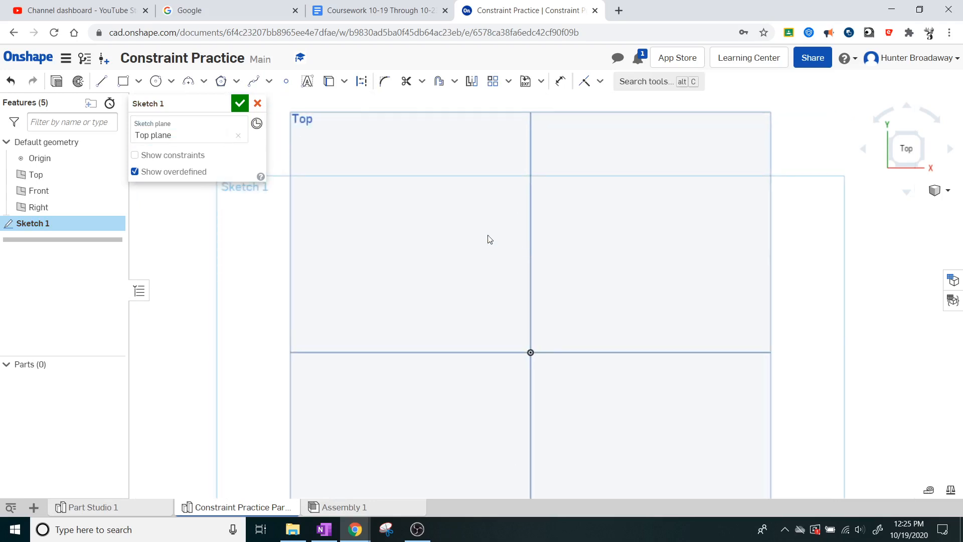
Step: Draw a horizontal base line about 2.54 long through the origin and left-side segments about 0.41 up, 0.56 across, 0.55 diagonal and 0.63 up
click(102, 80)
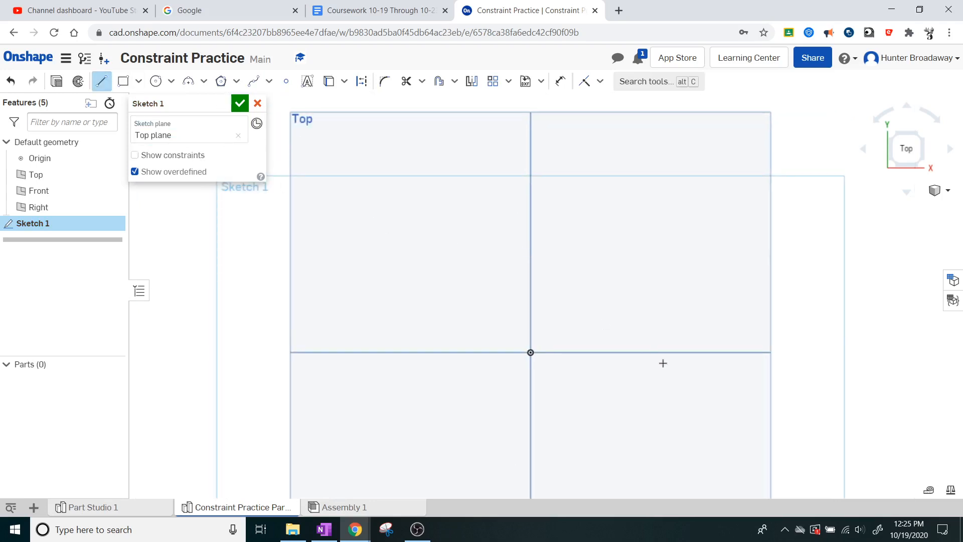
click(629, 352)
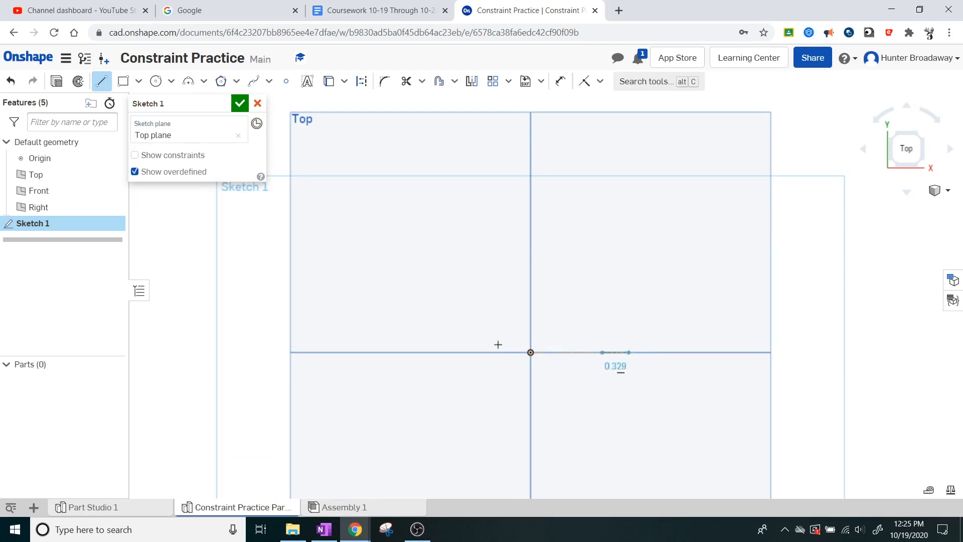
click(425, 351)
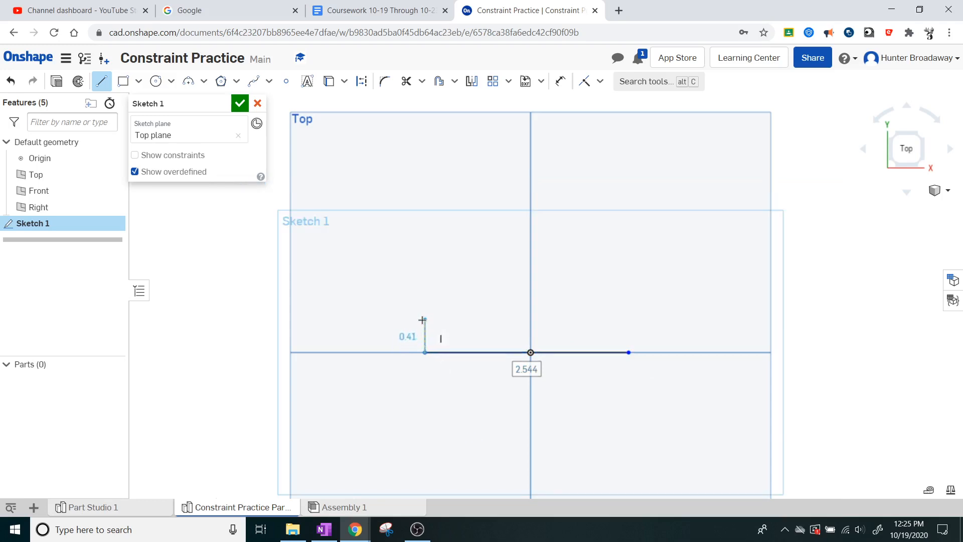
click(425, 319)
click(469, 320)
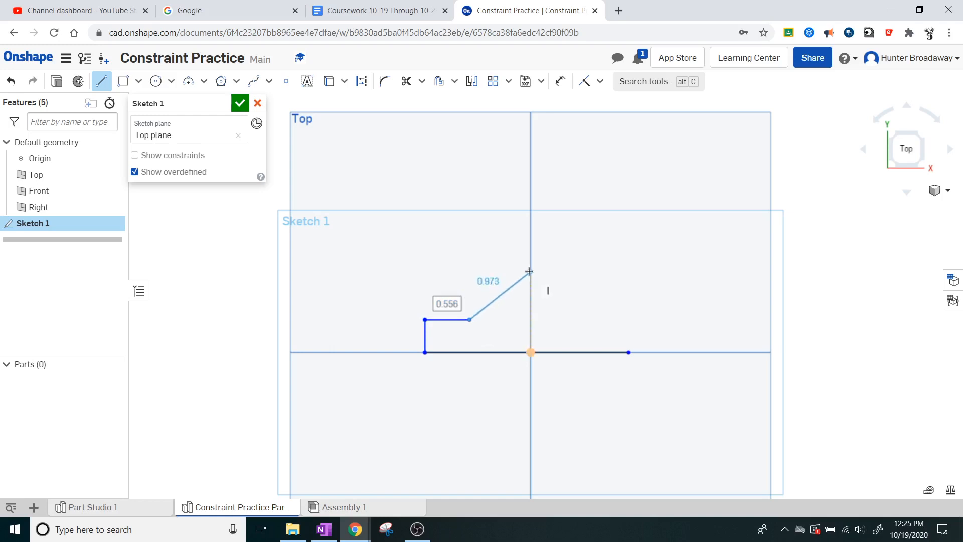
click(501, 289)
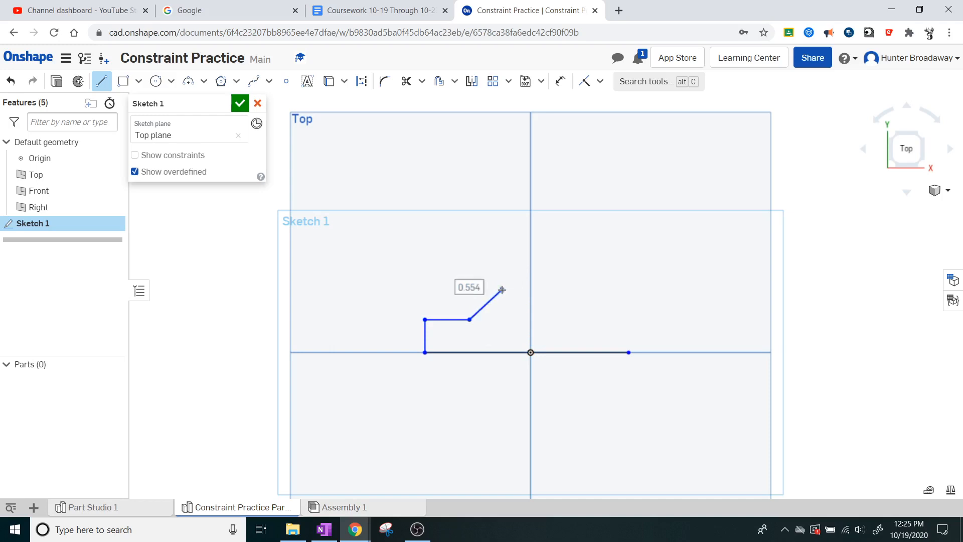
click(502, 239)
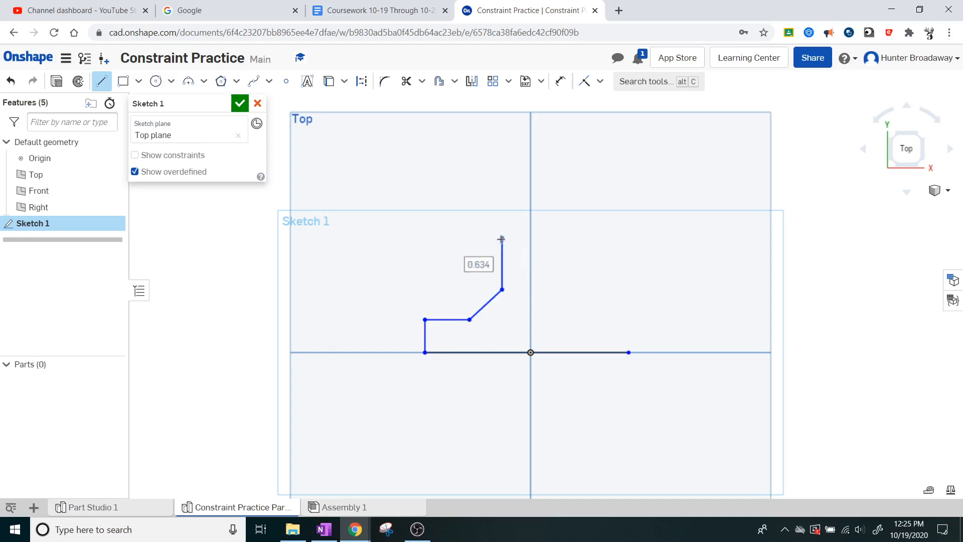
Step: Close the polygon with segments about 0.74 across the top, 0.63 down, 0.51 diagonal, 0.49 across and 0.41 down to the base line
click(562, 239)
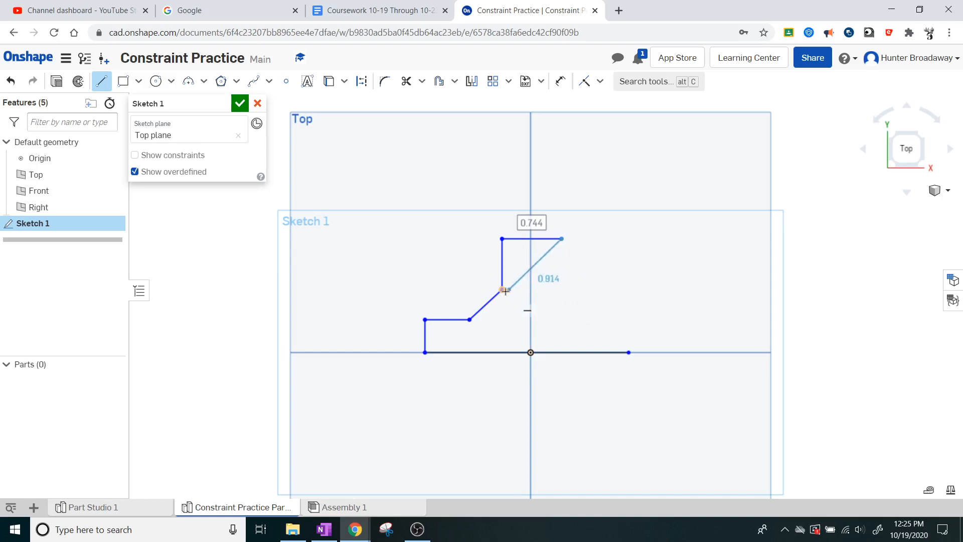
click(561, 289)
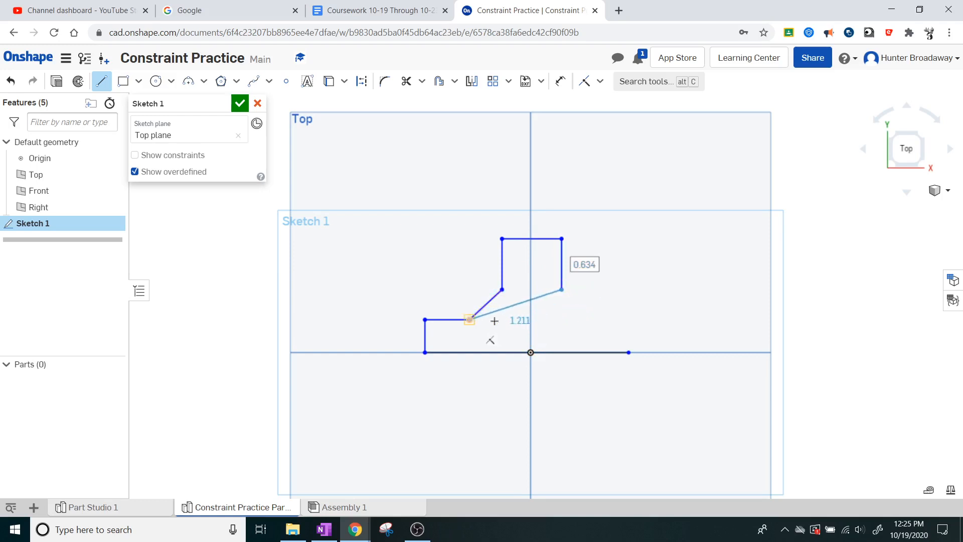
click(588, 318)
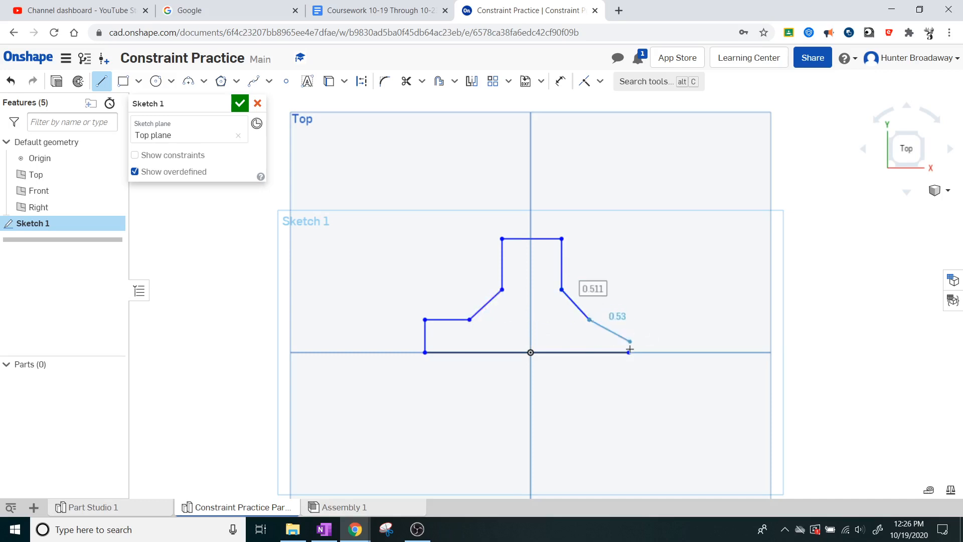
click(629, 319)
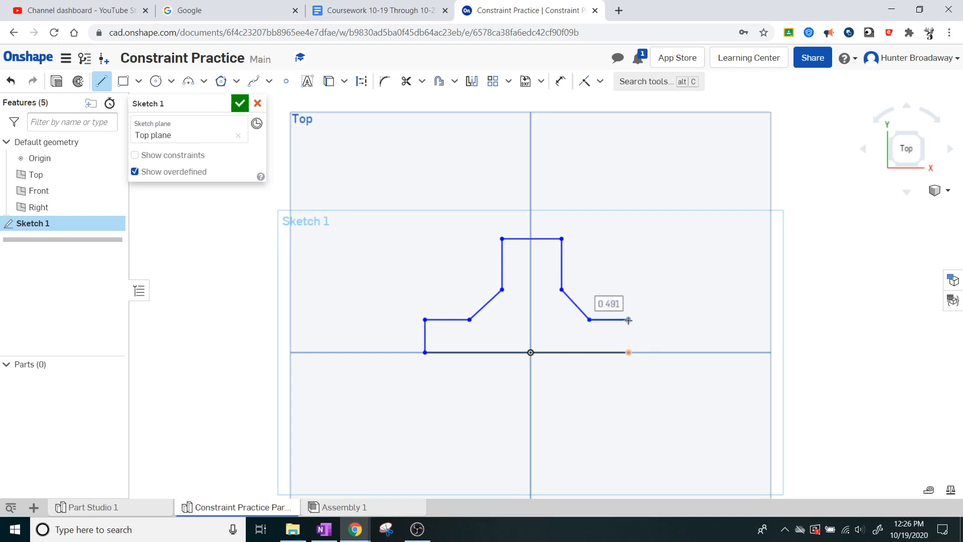
click(629, 352)
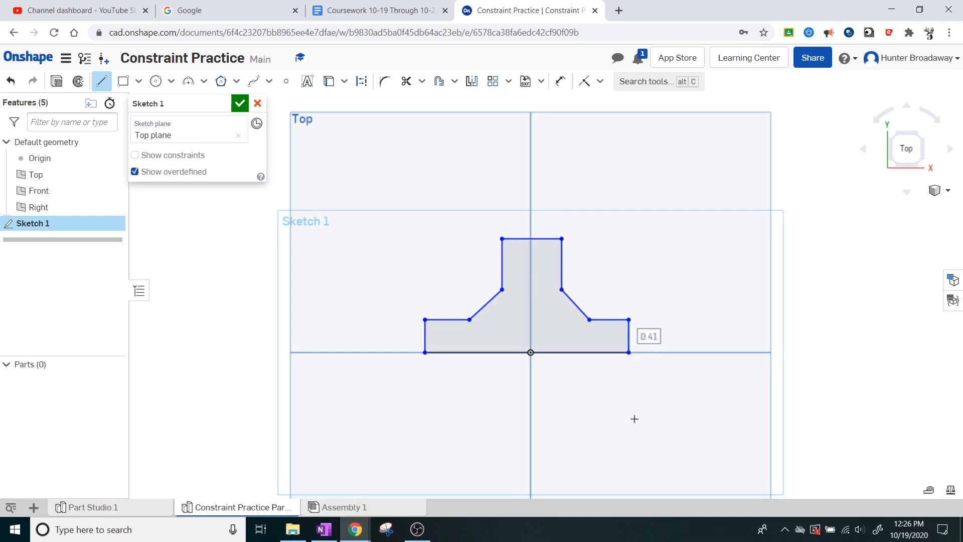
key(Escape)
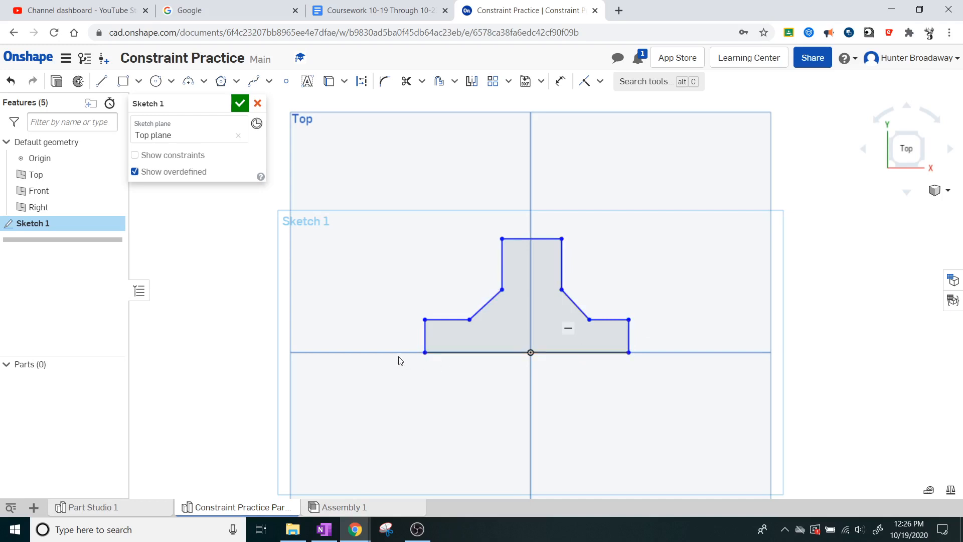
Step: Inspect the horizontal constraint on the base line, and show all of the sketch's constraints before hiding them again
click(443, 330)
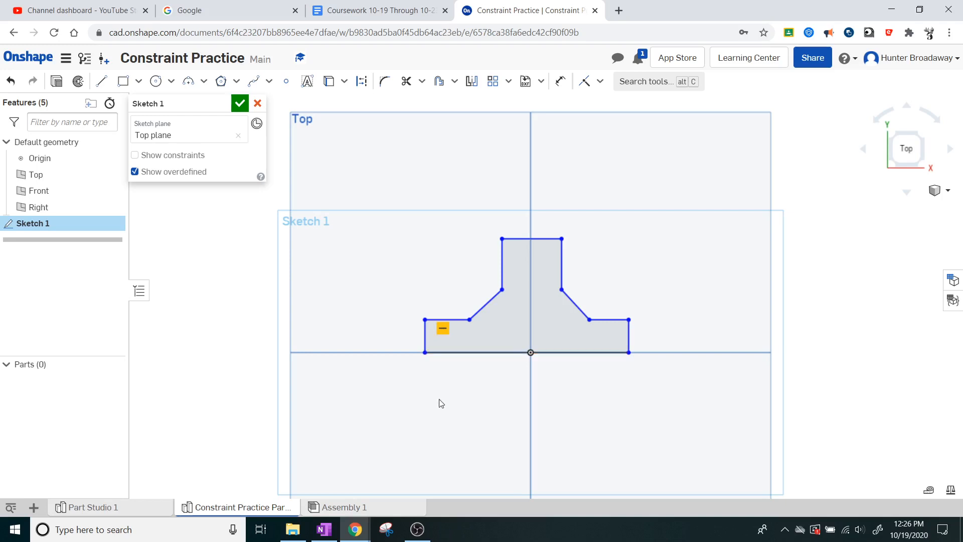
key(Delete)
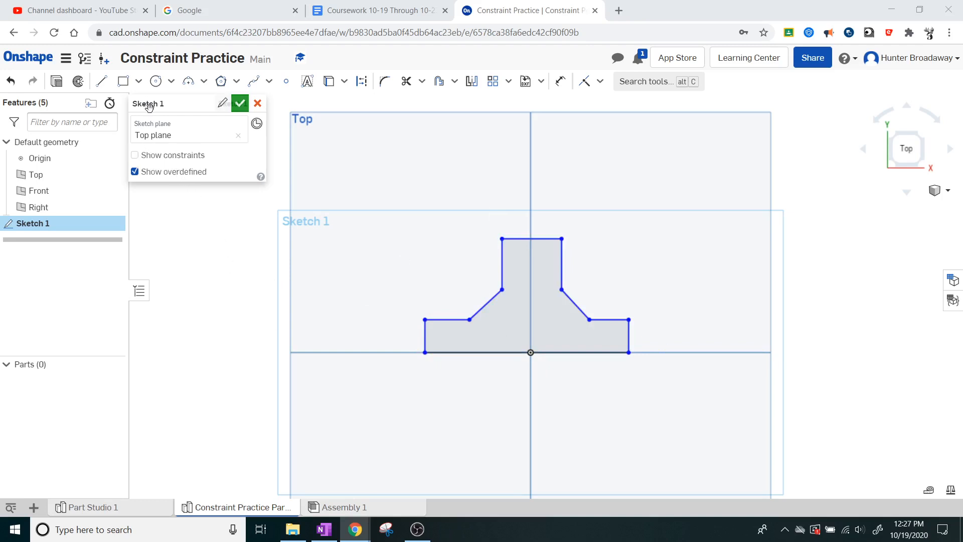
click(135, 156)
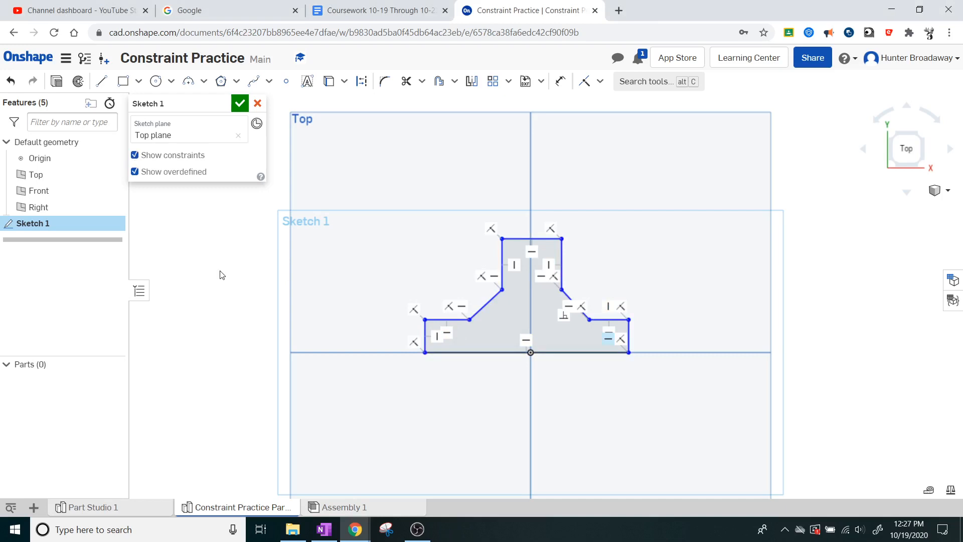
click(135, 156)
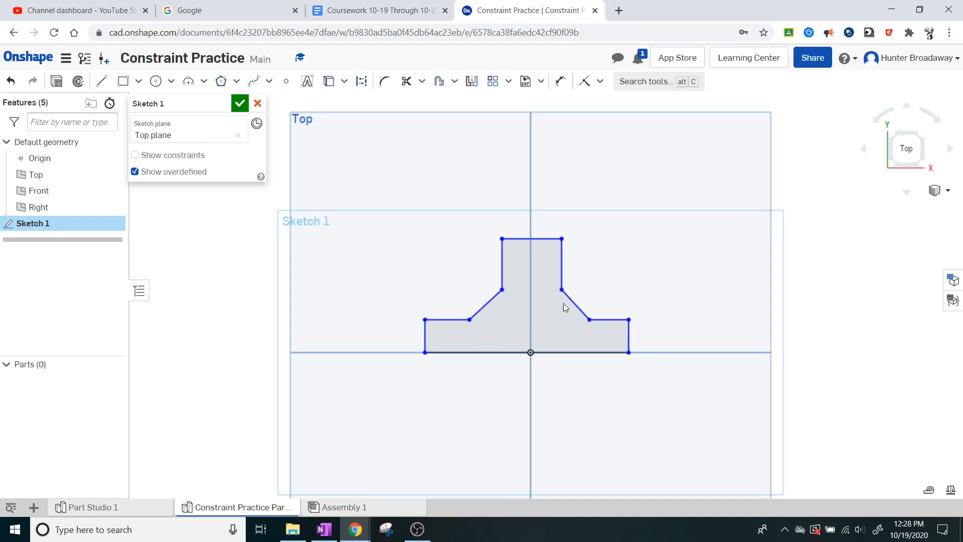
Step: Test the polygon's constraints by shifting its upper-right vertical edge slightly outward and its left diagonal edge slightly inward
mouse_move(563, 271)
mouse_down()
mouse_move(586, 266)
mouse_move(563, 271)
mouse_move(581, 271)
mouse_move(571, 275)
mouse_up()
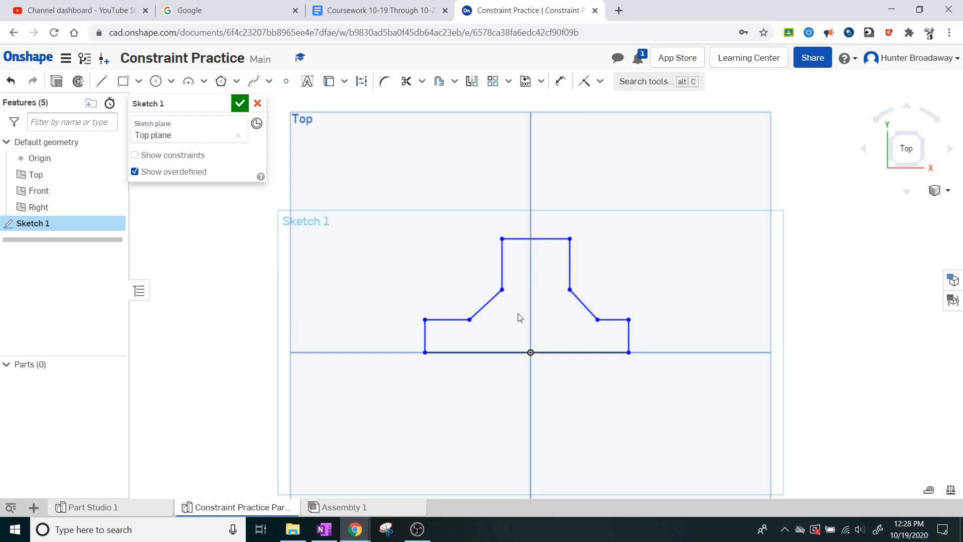
mouse_move(484, 305)
mouse_down()
mouse_move(460, 313)
mouse_move(493, 307)
mouse_up()
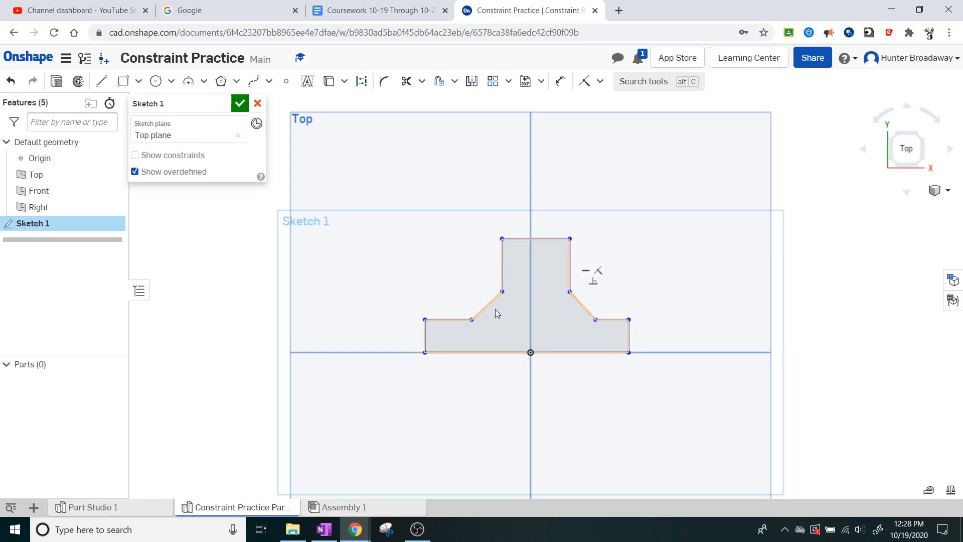
Step: Test the polygon further by shifting its left diagonal up and left and both lower vertical edges slightly outward
mouse_move(483, 310)
mouse_down()
mouse_move(512, 315)
mouse_move(475, 301)
mouse_move(505, 301)
mouse_move(466, 280)
mouse_move(411, 277)
mouse_move(503, 299)
mouse_move(480, 295)
mouse_up()
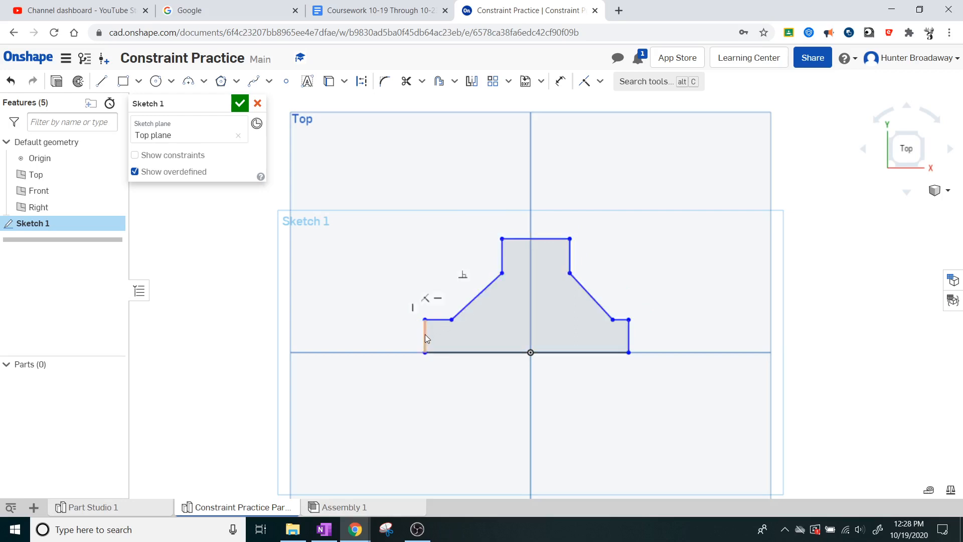
mouse_move(415, 343)
mouse_down()
mouse_move(376, 338)
mouse_move(434, 339)
mouse_move(416, 345)
mouse_move(423, 340)
mouse_up()
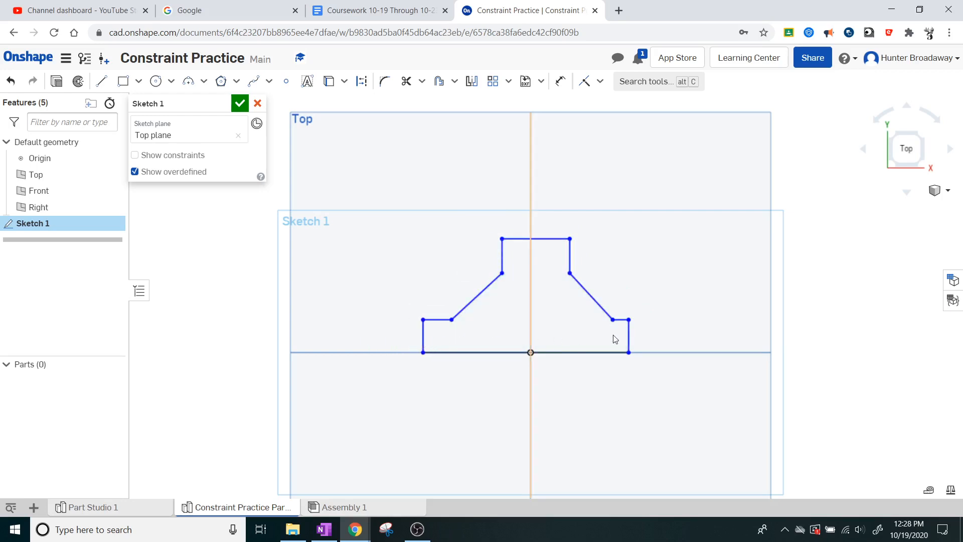
mouse_move(628, 337)
mouse_down()
mouse_move(668, 337)
mouse_move(646, 351)
mouse_up()
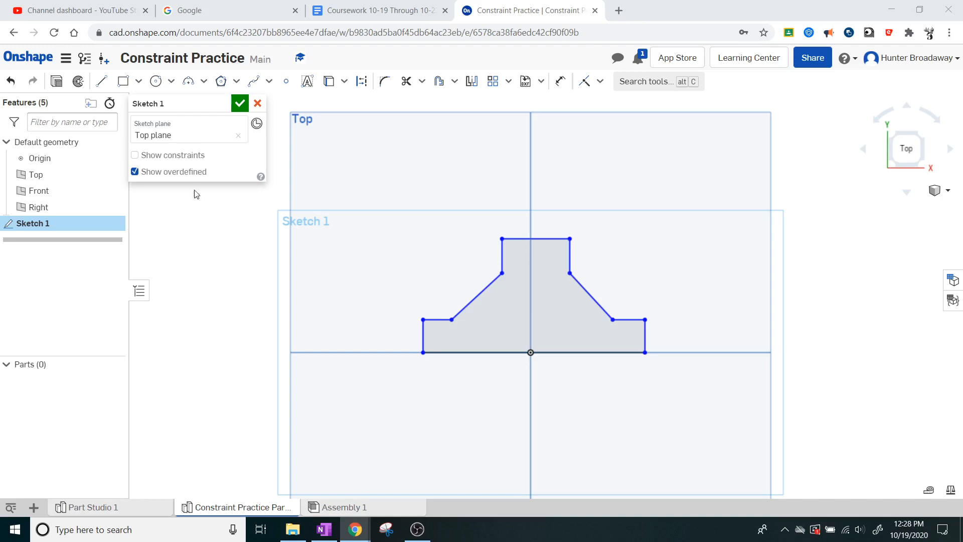
Step: Show the sketch's constraints, try shifting the left diagonal with the perpendicular constraint between the diagonals deleted, and undo those changes
click(157, 156)
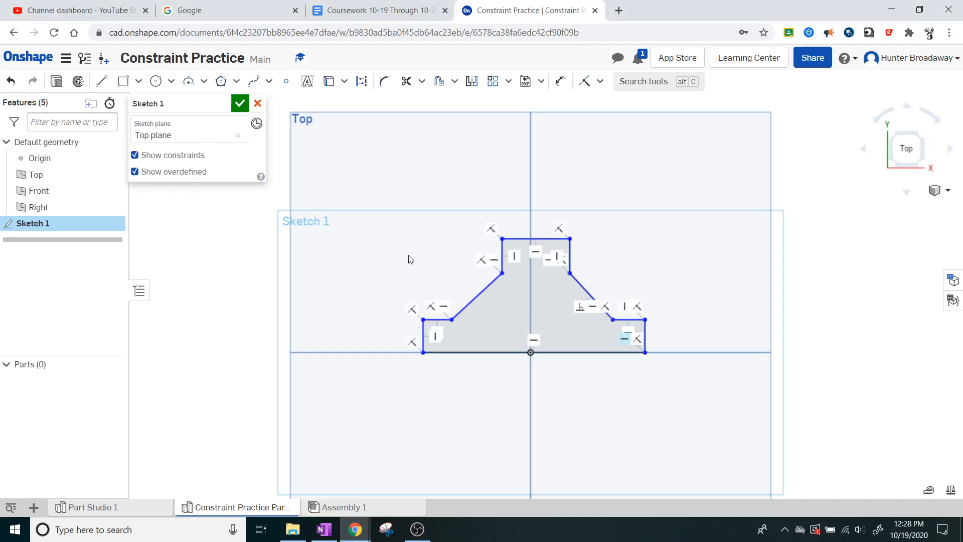
right_click(579, 310)
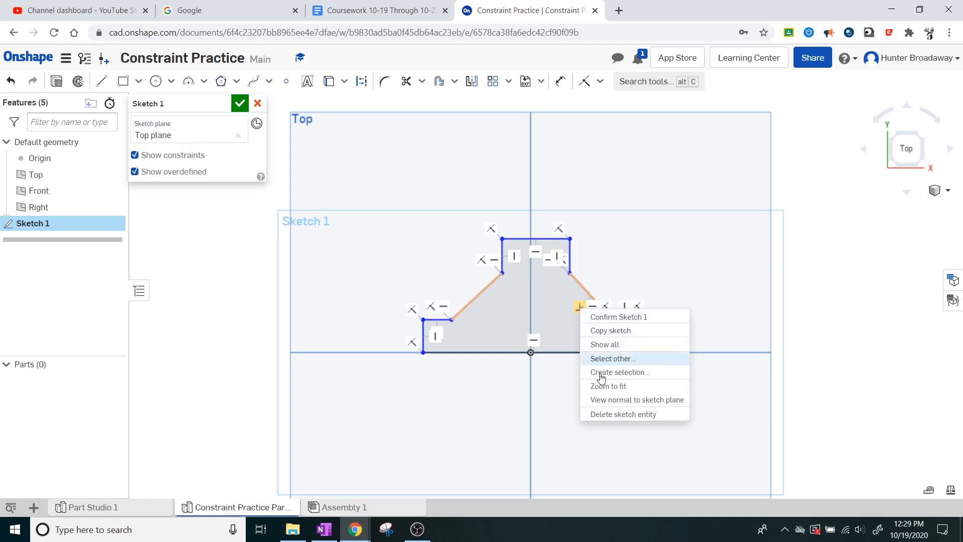
click(555, 330)
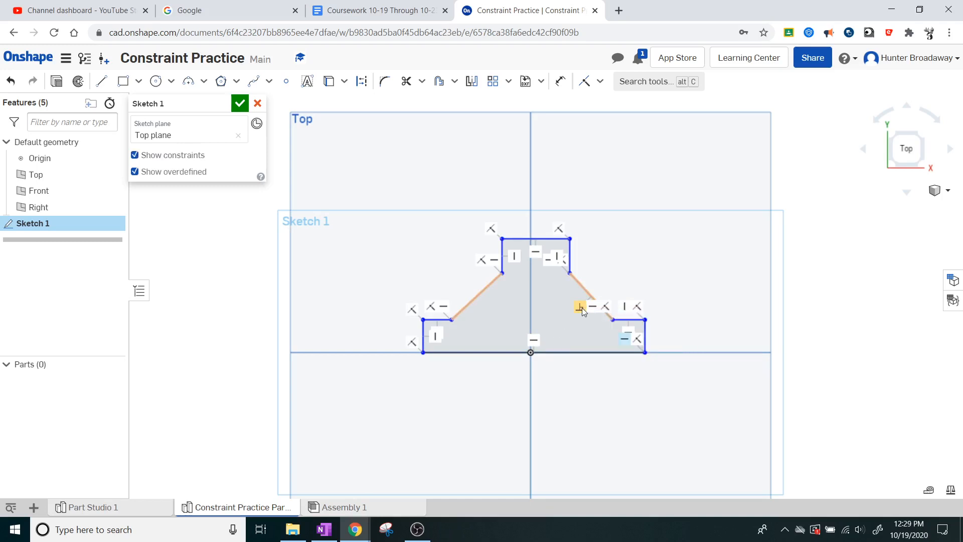
click(582, 308)
mouse_move(470, 299)
mouse_down()
mouse_move(453, 296)
mouse_move(511, 310)
mouse_move(453, 307)
mouse_move(521, 317)
mouse_move(445, 304)
mouse_move(498, 307)
mouse_move(457, 305)
mouse_up()
mouse_move(496, 309)
mouse_down()
mouse_move(469, 302)
mouse_move(488, 304)
mouse_up()
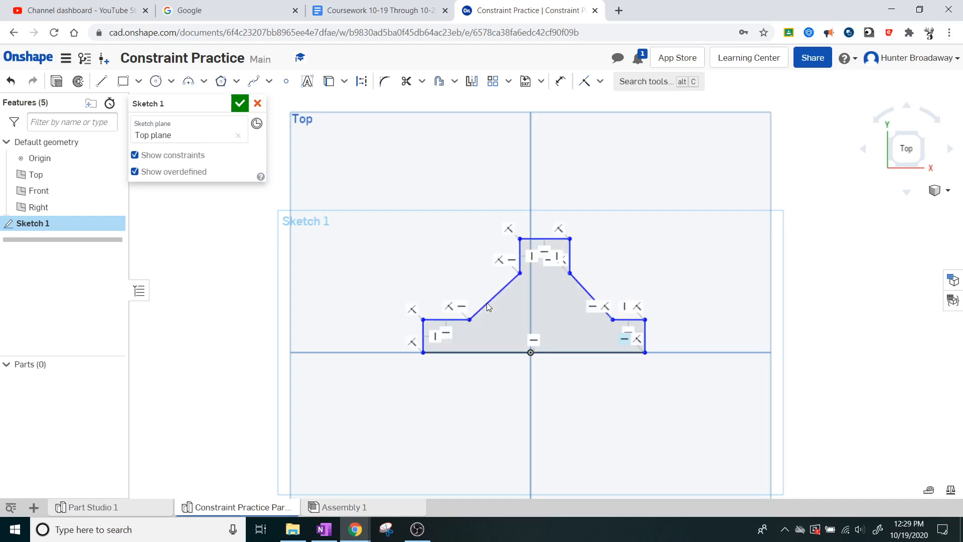
key(ctrl+z)
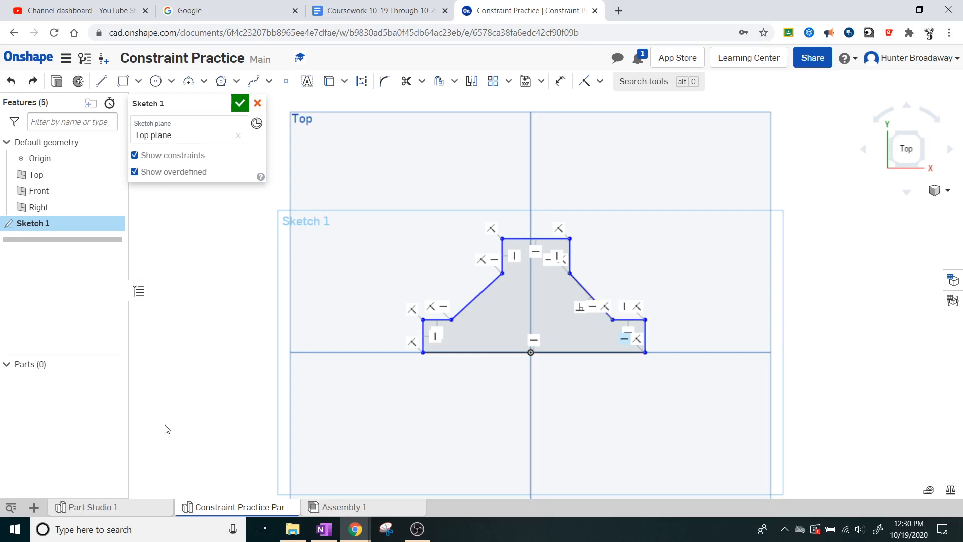
Step: Create a new Part Studio and start a sketch on its Top plane, viewed from the top
click(34, 507)
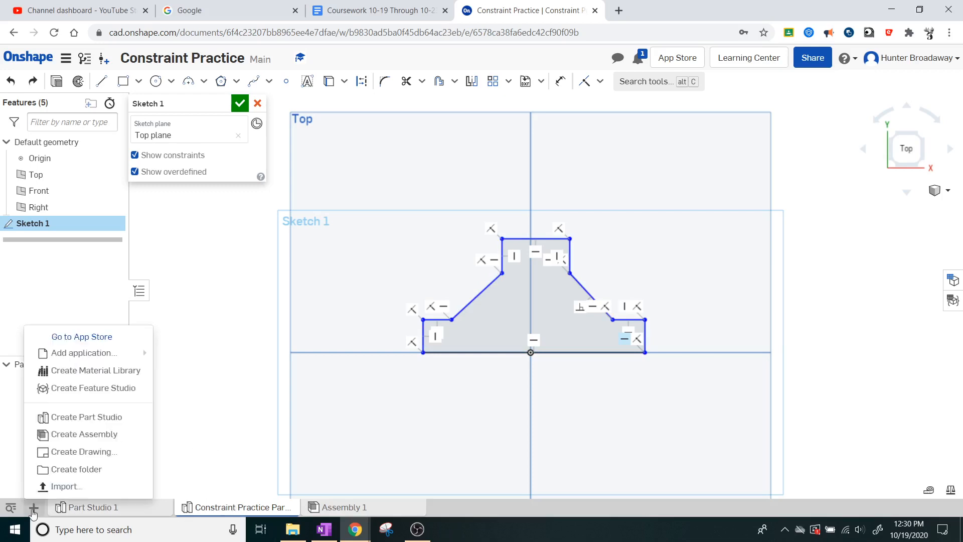
click(66, 416)
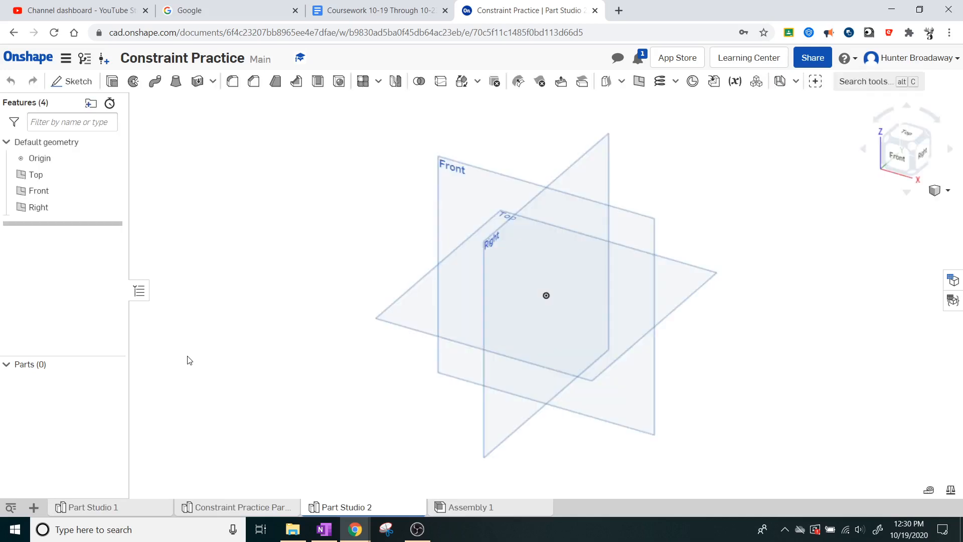
click(902, 132)
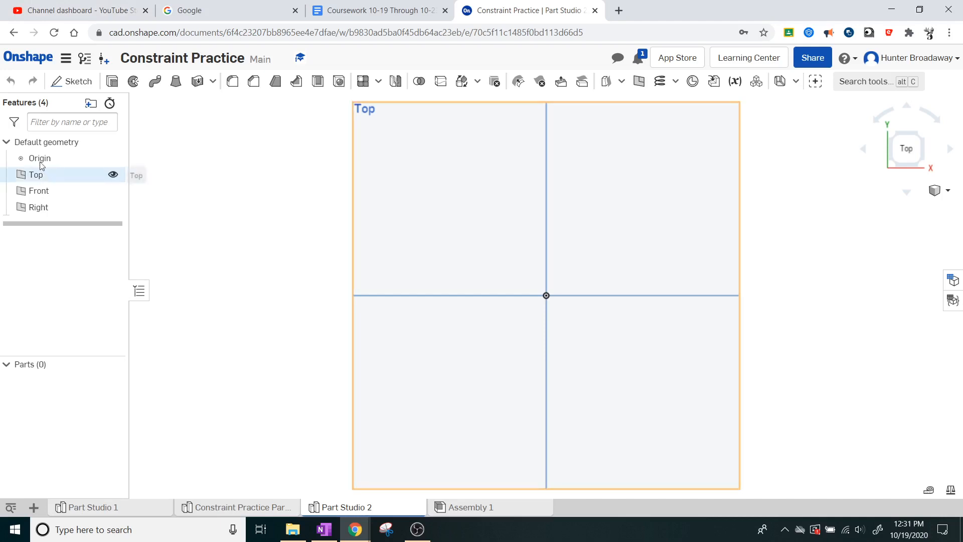
click(66, 86)
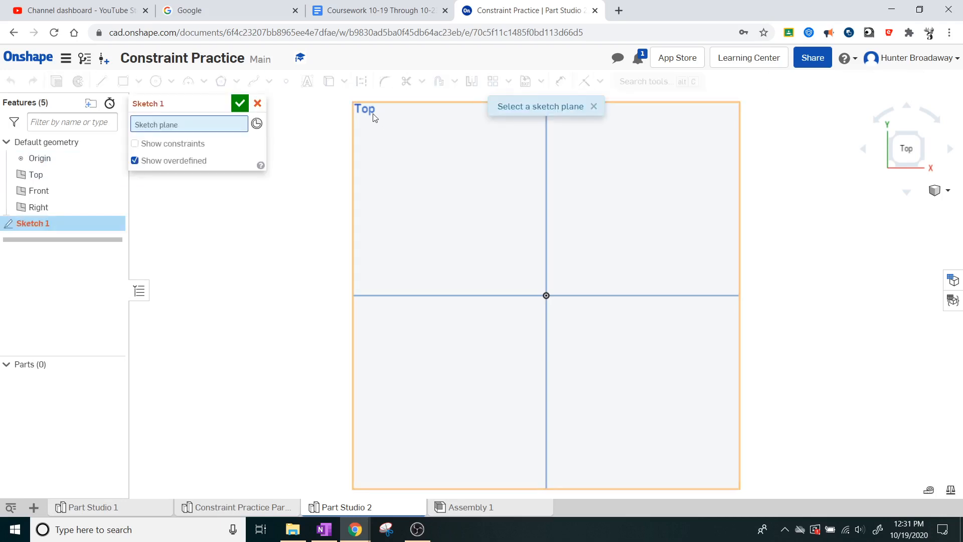
click(373, 117)
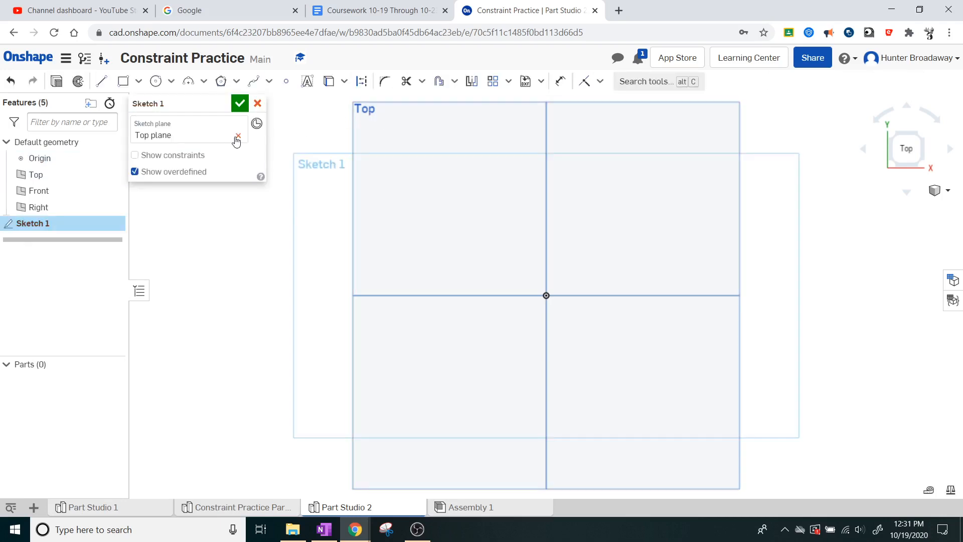
Step: Draw a horizontal base line about 2.17 in long through the origin and a vertical about 0.90 in up from its left end, checking their constraints
click(101, 81)
click(615, 296)
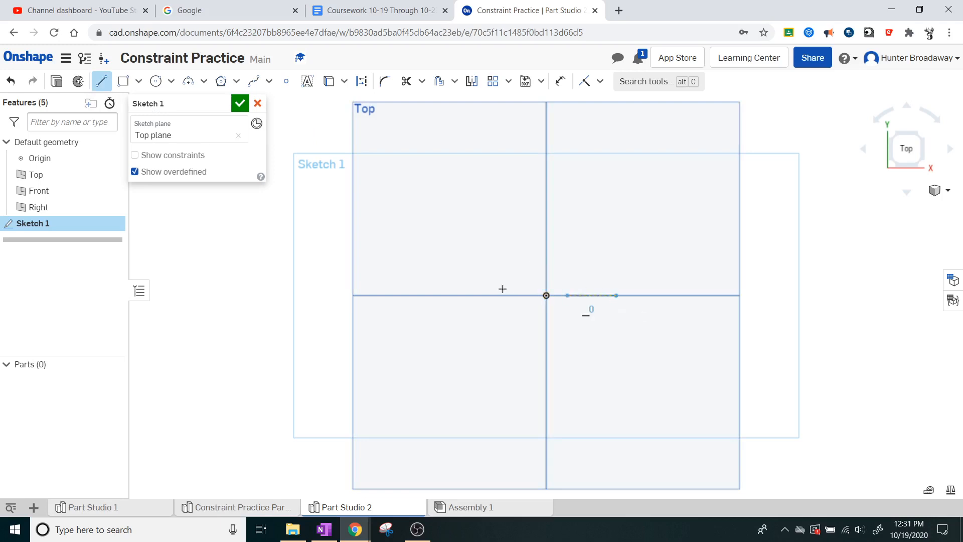
click(475, 296)
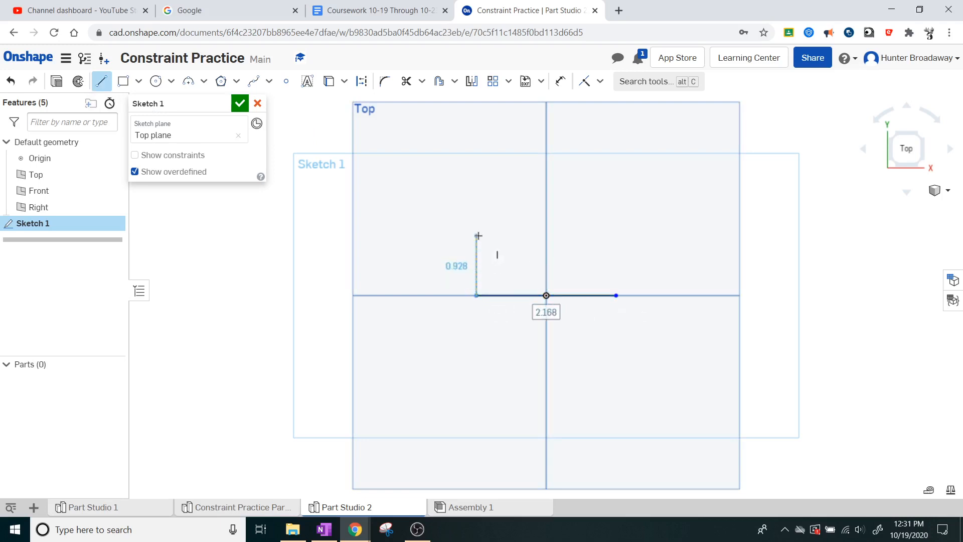
click(476, 237)
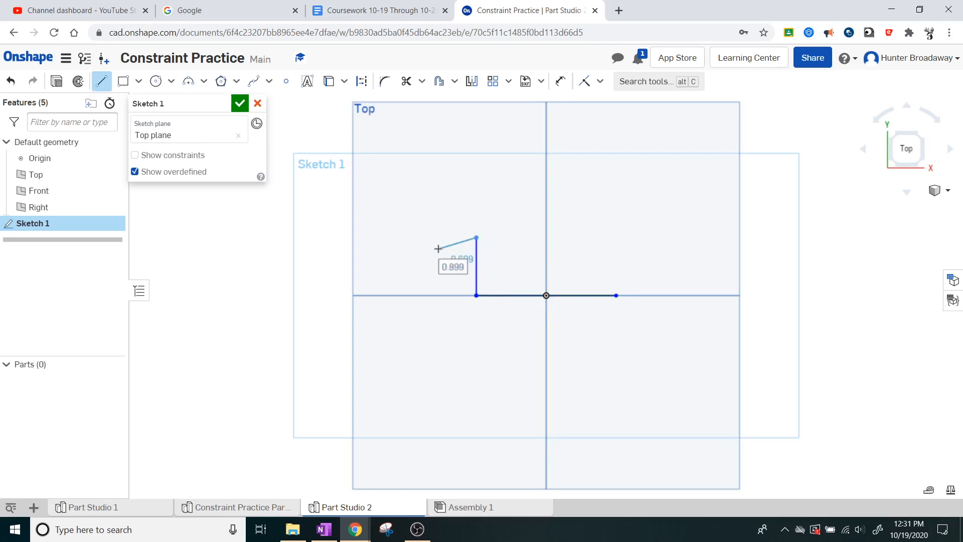
key(Escape)
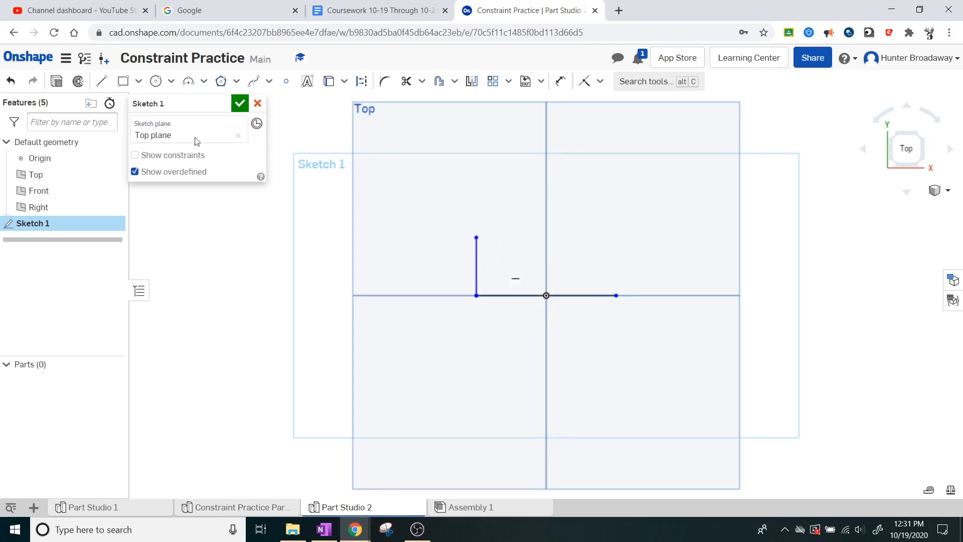
click(143, 156)
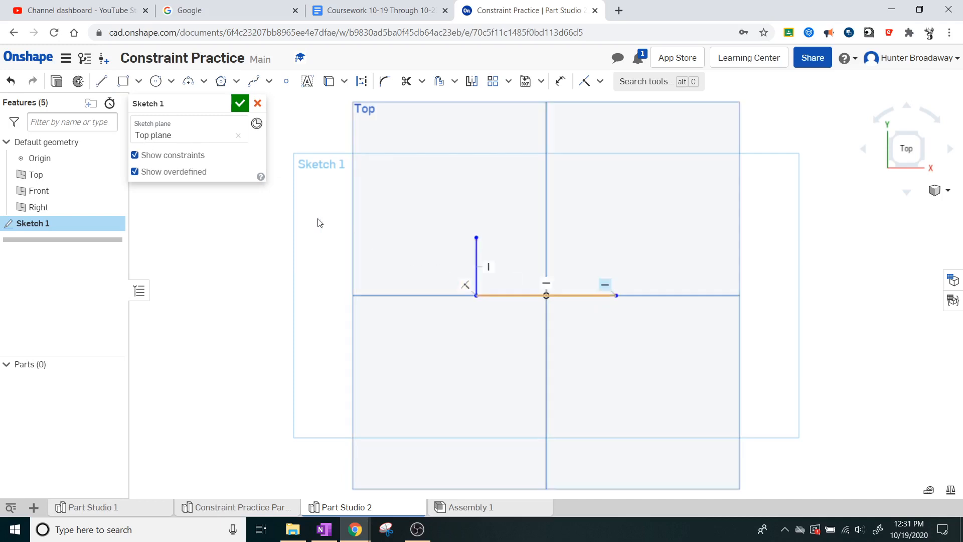
click(150, 155)
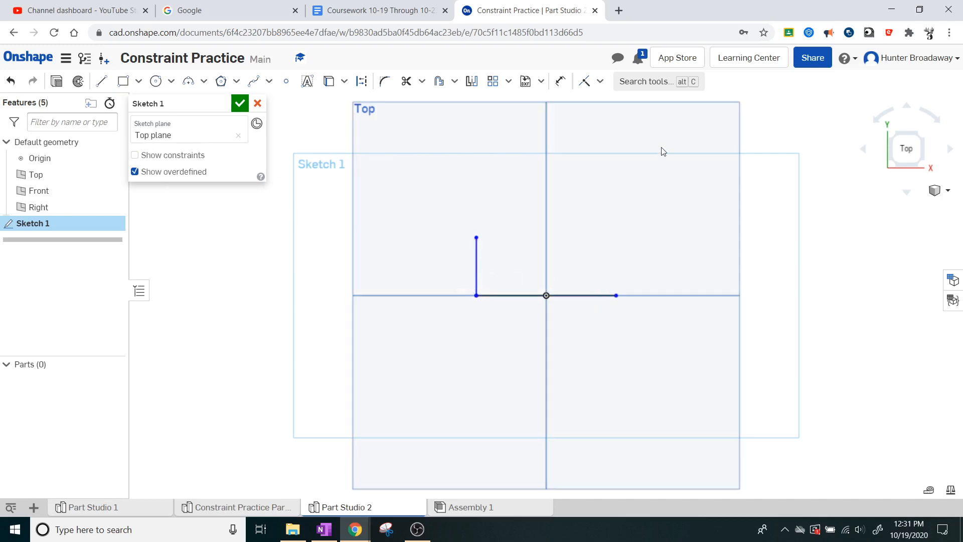
Step: Add a perpendicular constraint between the vertical line and the base line, and briefly display the sketch's constraints to check it
click(599, 81)
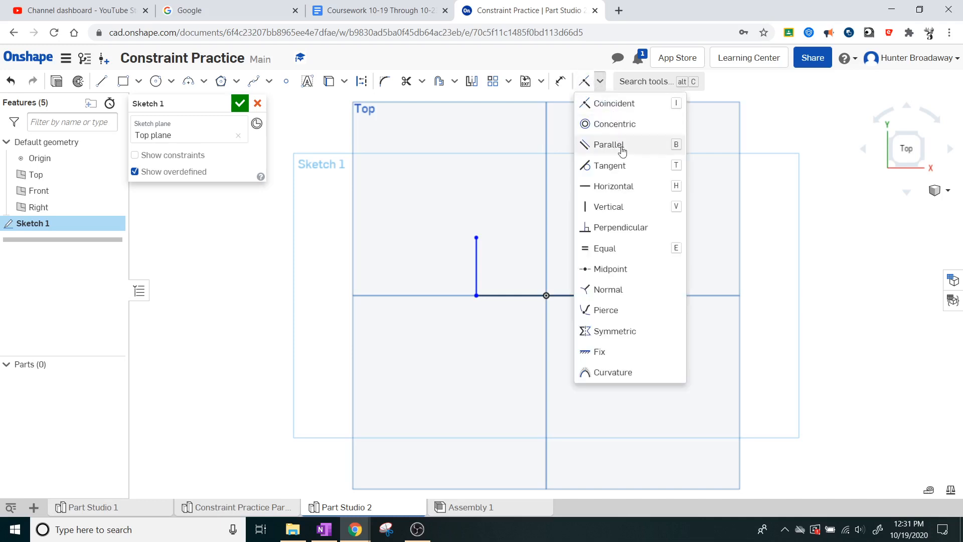
click(619, 228)
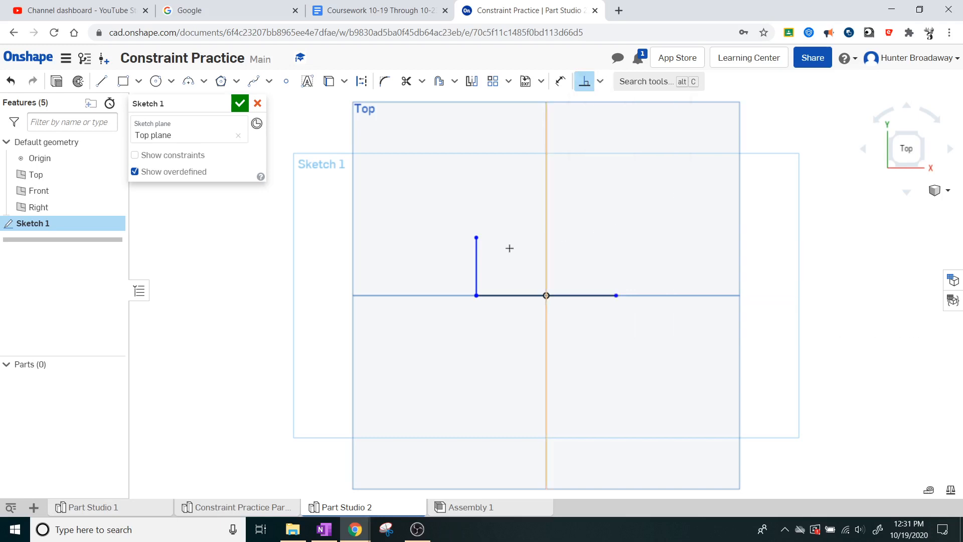
click(476, 267)
click(502, 295)
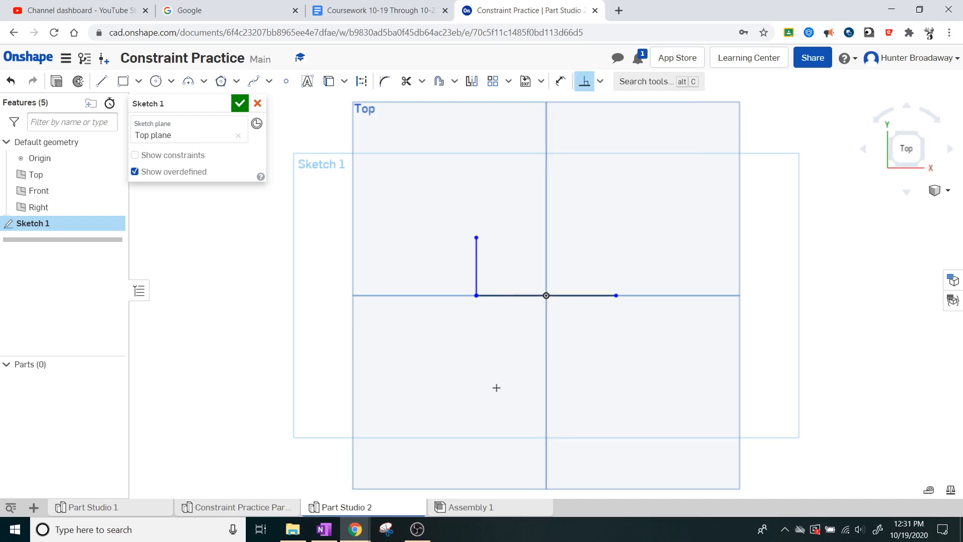
key(Escape)
click(157, 157)
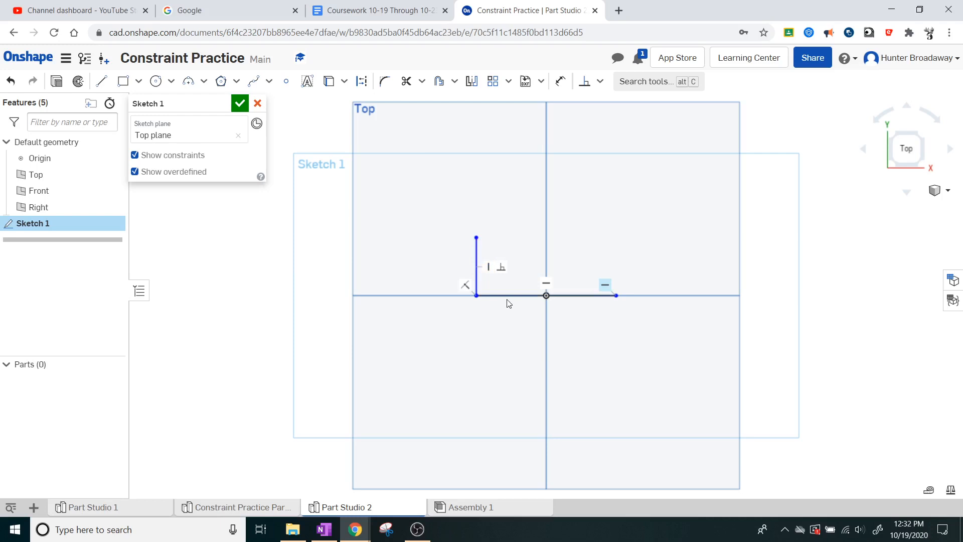
click(151, 156)
Step: Draw a horizontal line about 0.84 in to the right from the vertical's upper end and constrain it perpendicular to the vertical
click(102, 83)
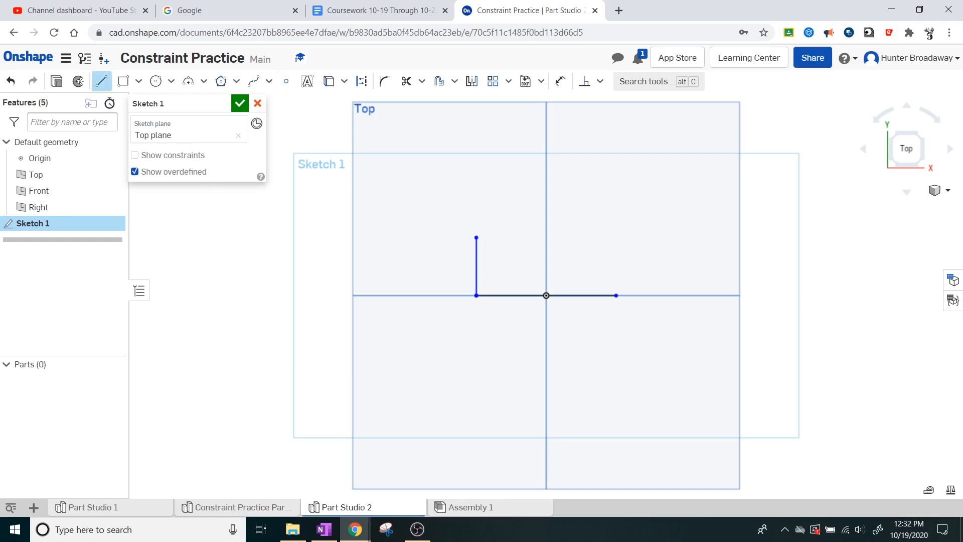
click(476, 237)
click(530, 237)
key(Escape)
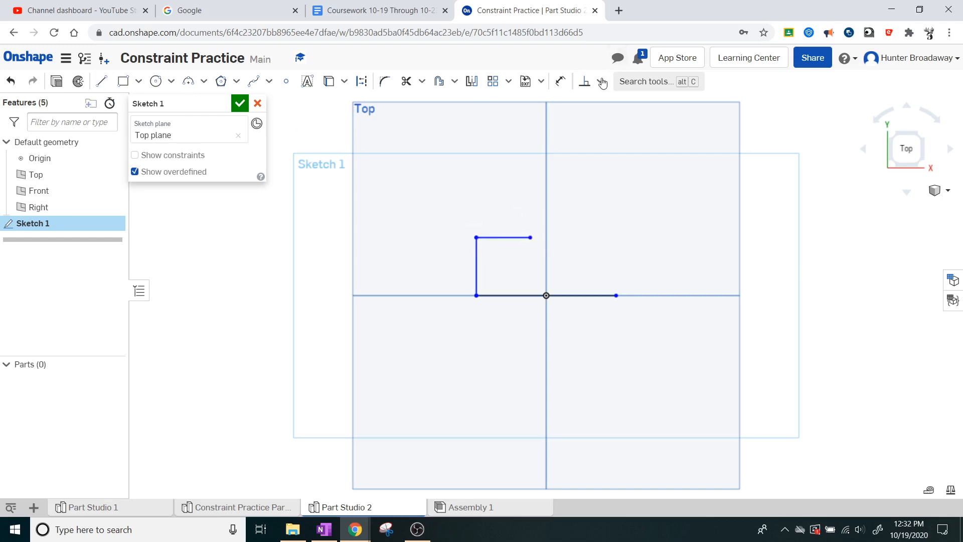
click(585, 81)
click(506, 237)
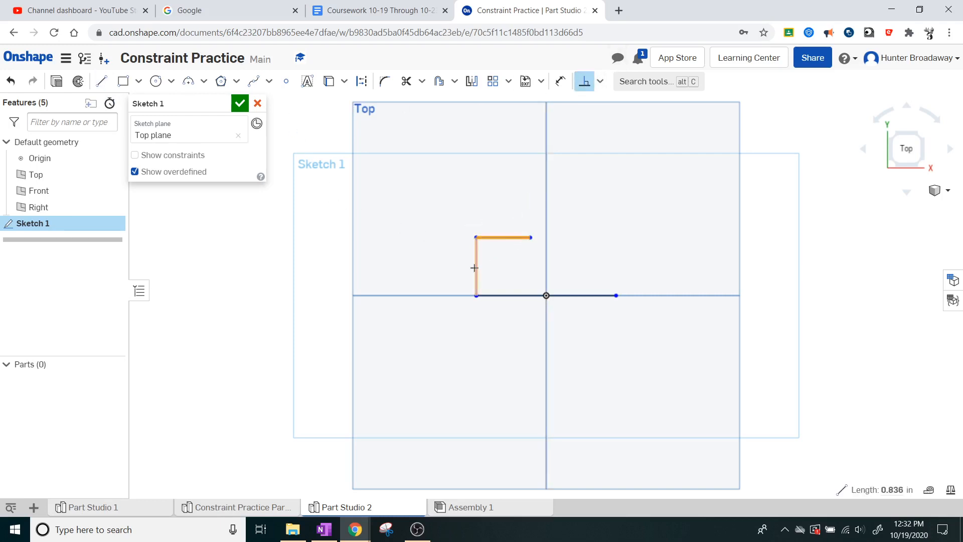
click(474, 267)
key(Escape)
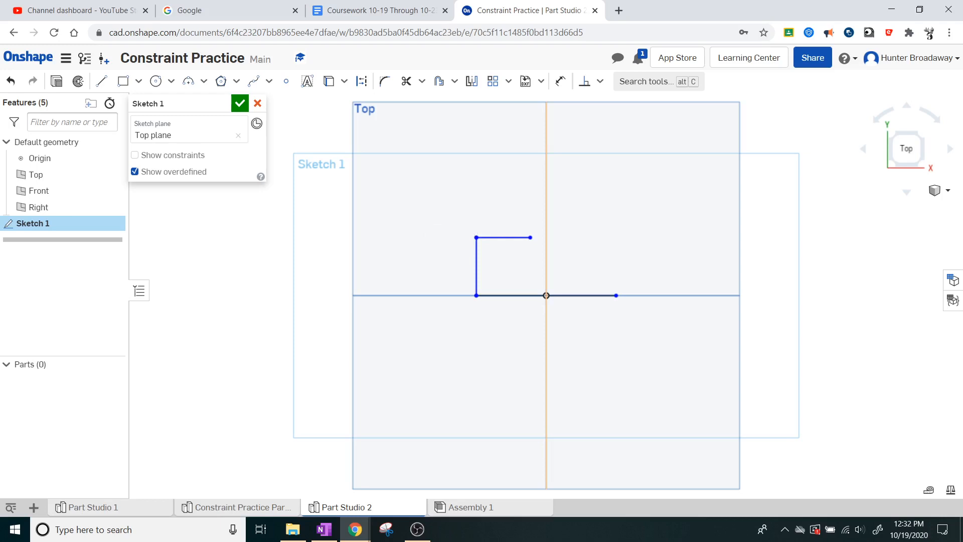
Step: Continue the outline with a diagonal about 0.79 in long and segments about 0.88 in up, 0.98 in across and 0.88 in down
click(102, 81)
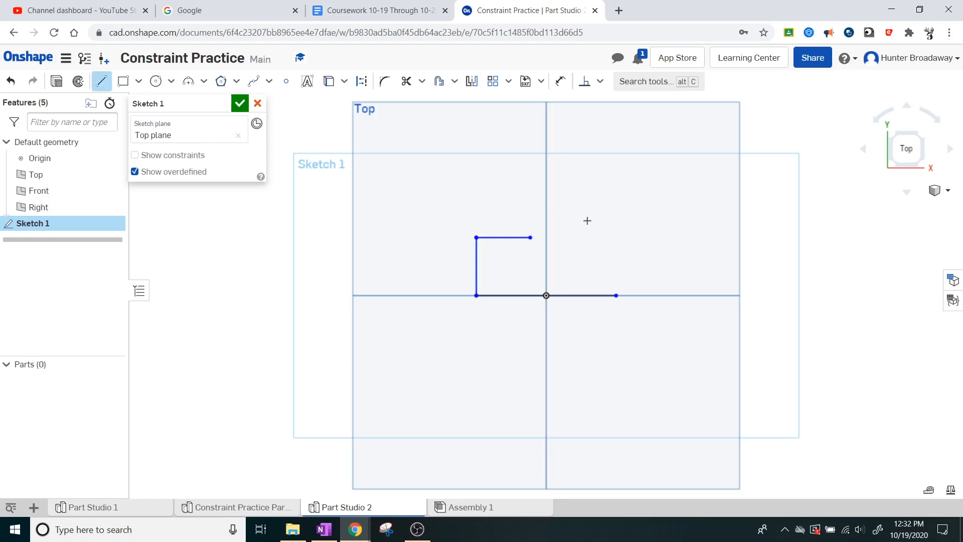
click(530, 237)
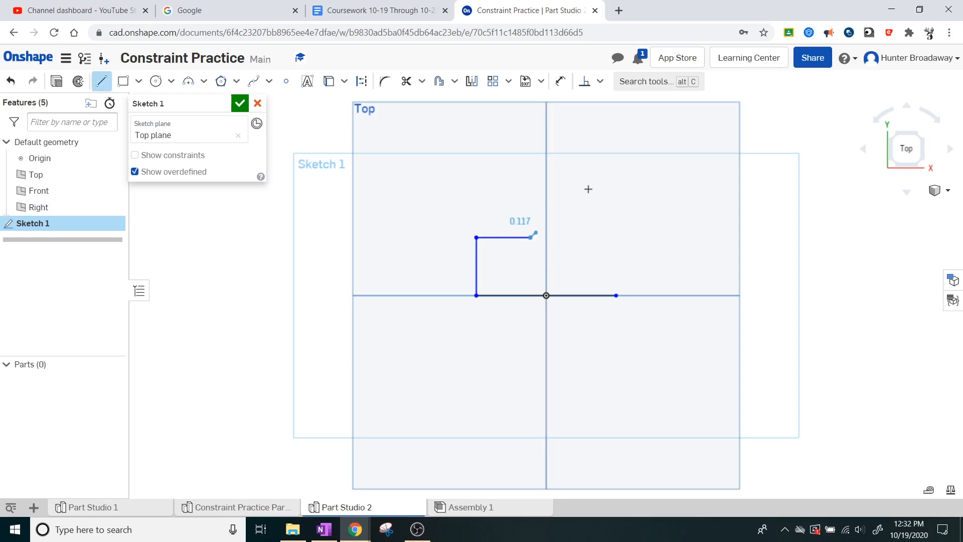
click(564, 199)
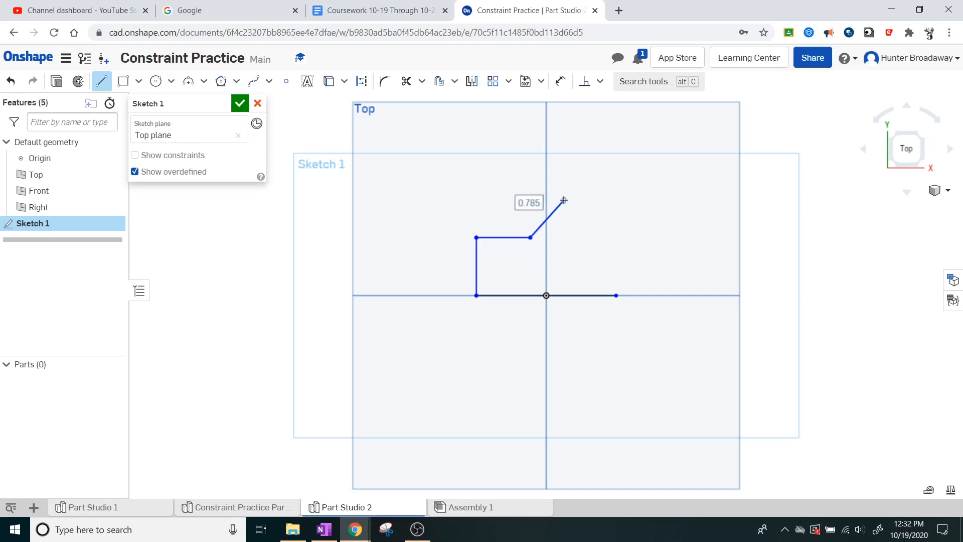
click(564, 143)
click(627, 142)
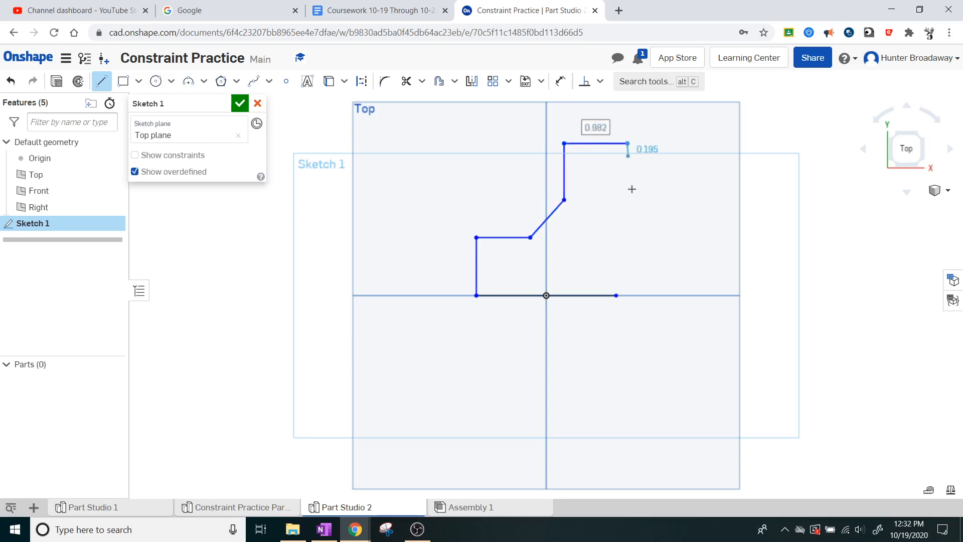
click(628, 199)
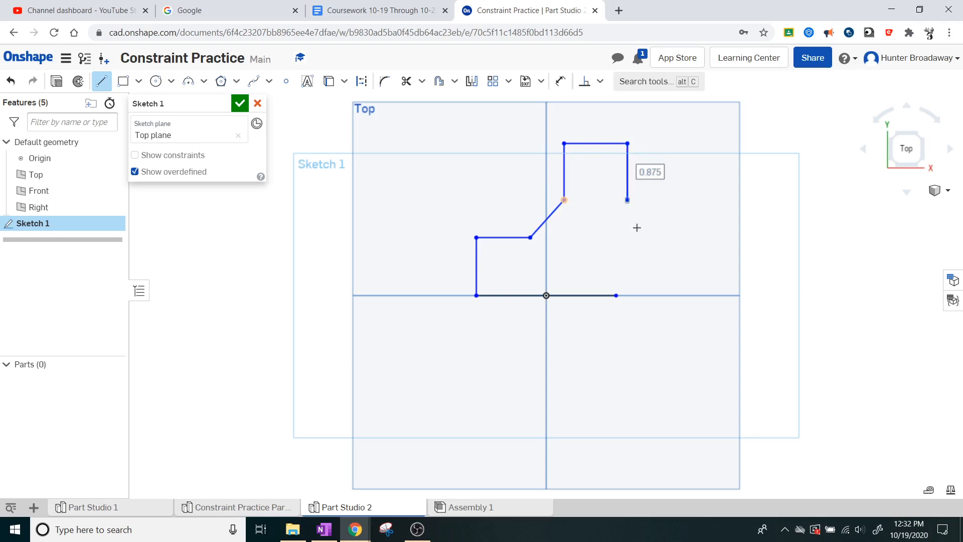
key(Escape)
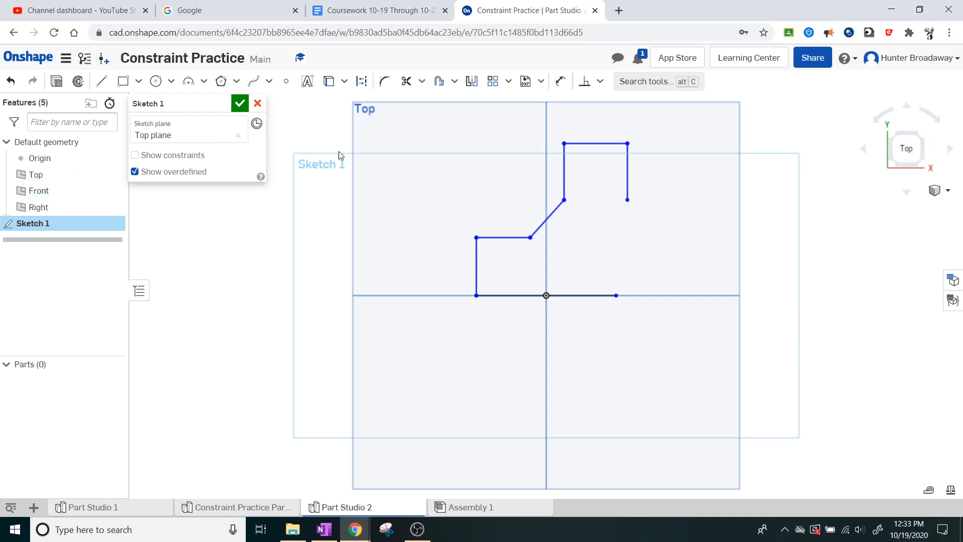
Step: Add a perpendicular constraint between the vertical line above the diagonal and the horizontal line below the diagonal
click(582, 81)
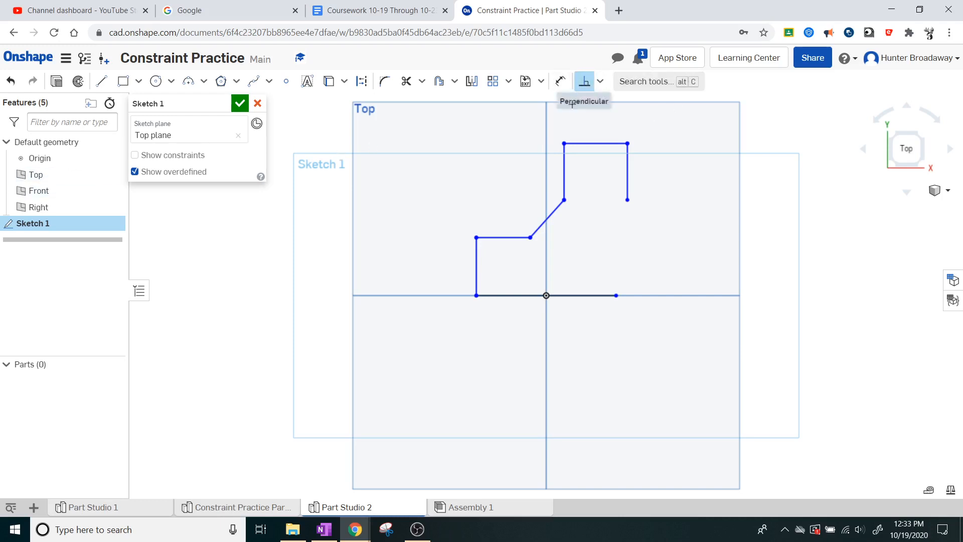
click(564, 170)
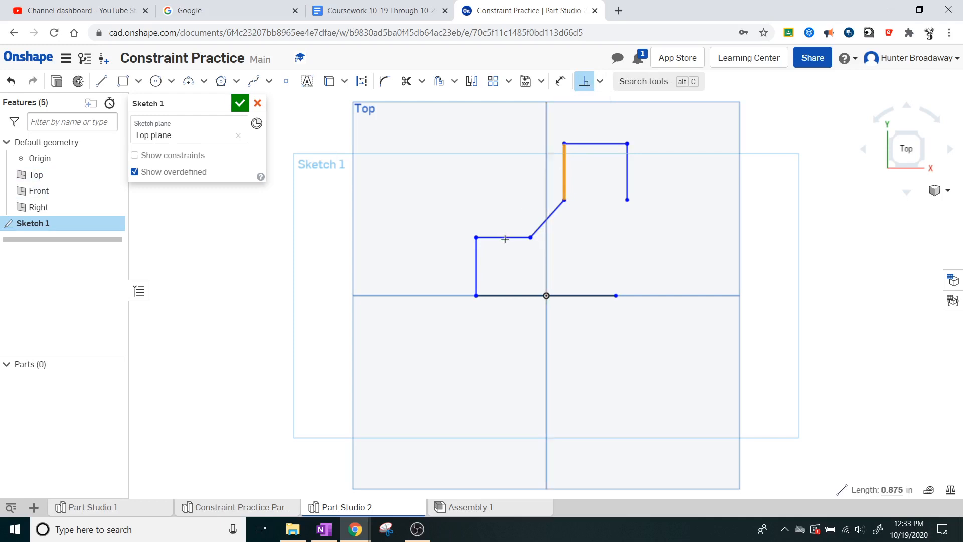
click(505, 240)
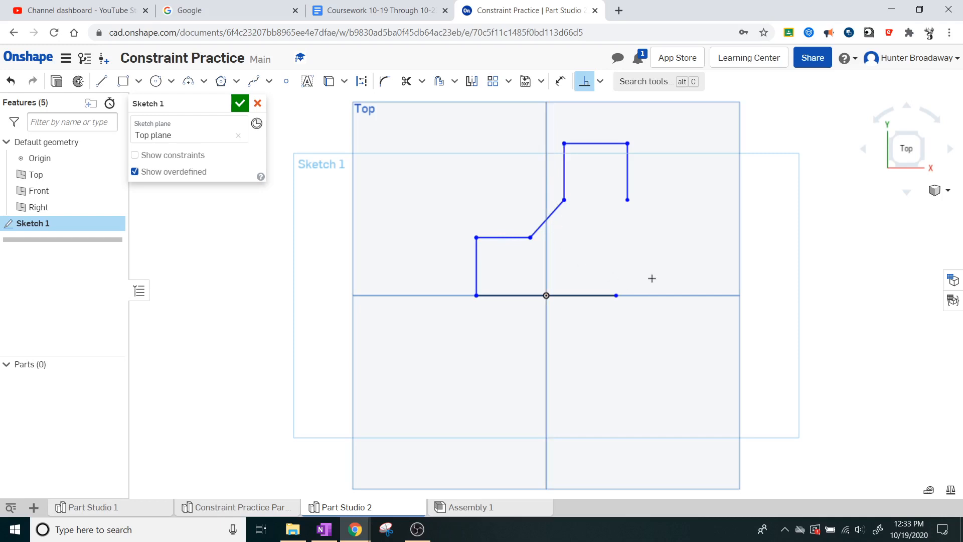
Step: Delete the outline's uppermost horizontal line and the vertical line hanging from its far end
key(Escape)
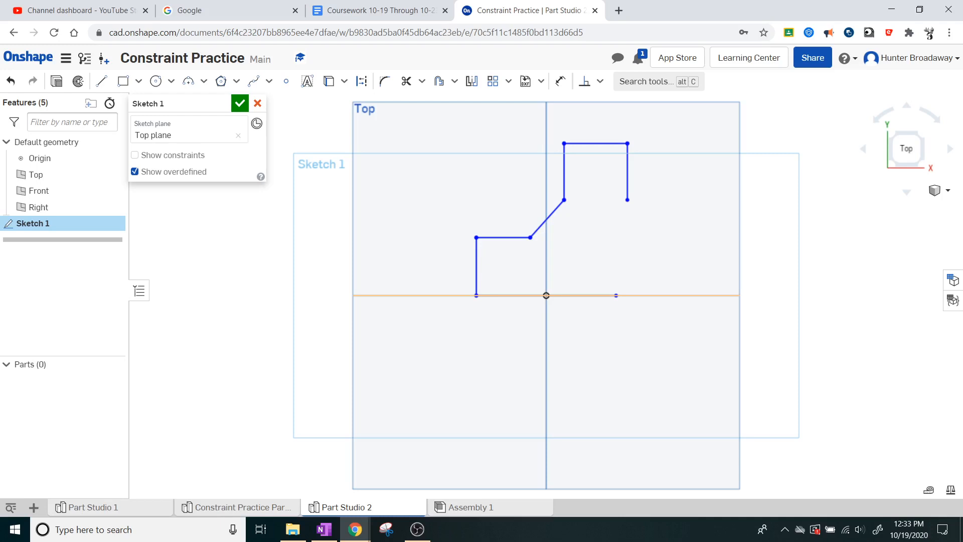
click(627, 161)
click(627, 160)
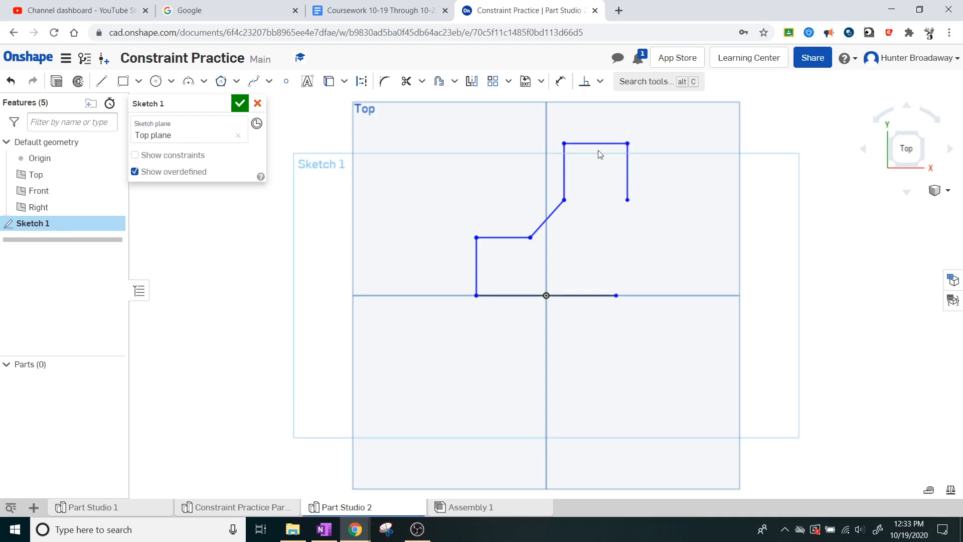
key(Delete)
click(601, 145)
key(Delete)
Step: Draw a slanted line about 1.10 in long, sloping down to the right from the upper end of the remaining tall vertical
click(101, 80)
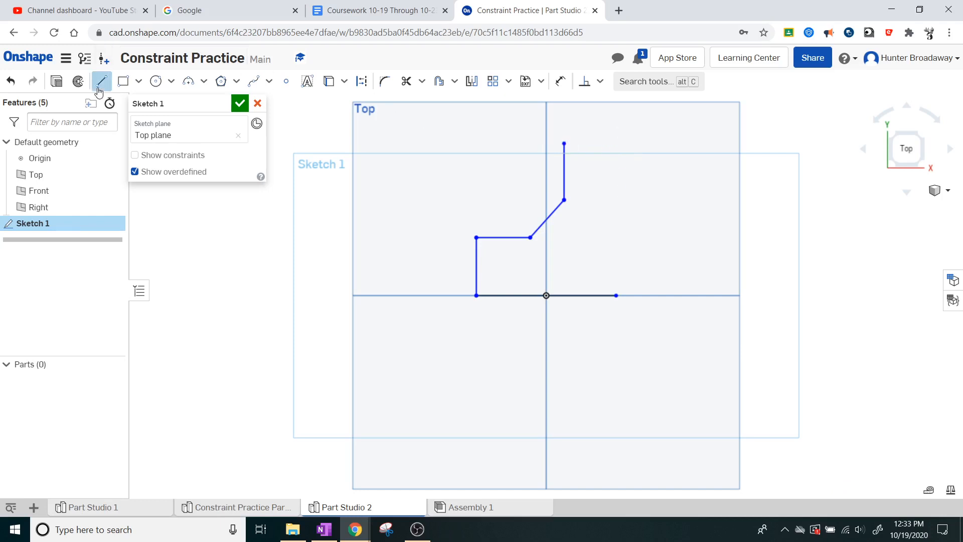
click(565, 144)
click(633, 160)
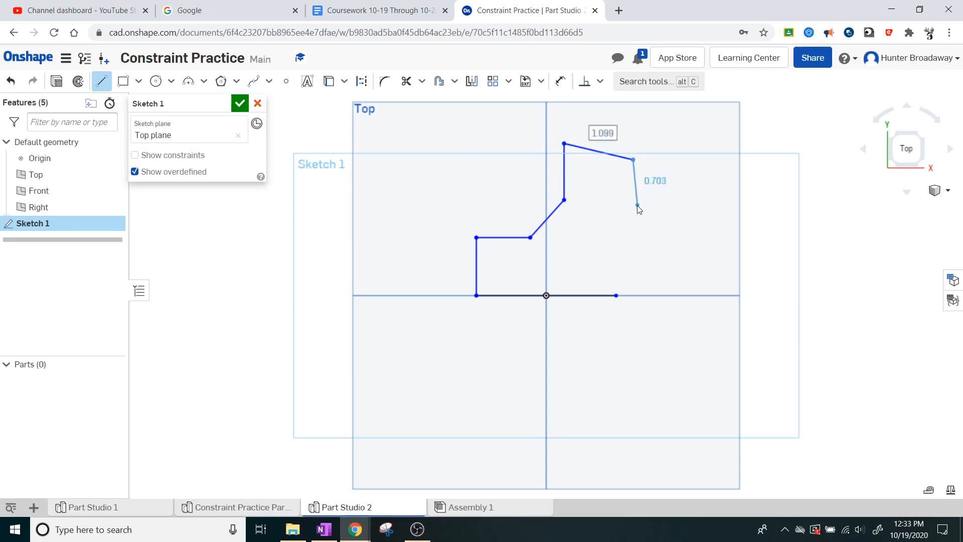
key(Escape)
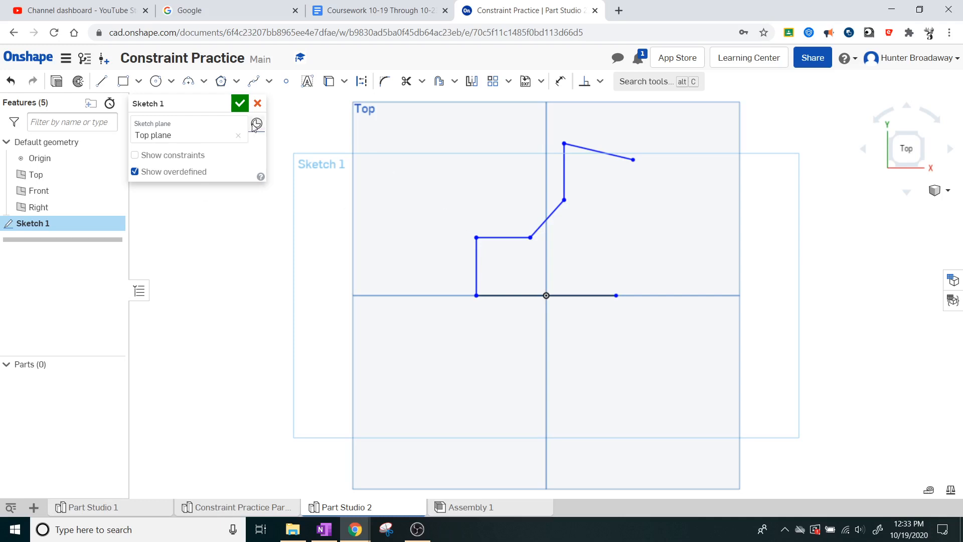
Step: Close the outline with a vertical about 0.82 in, a slope about 1.89 in, a horizontal, a diagonal about 1.16 in and a 2.53 in base line
click(99, 86)
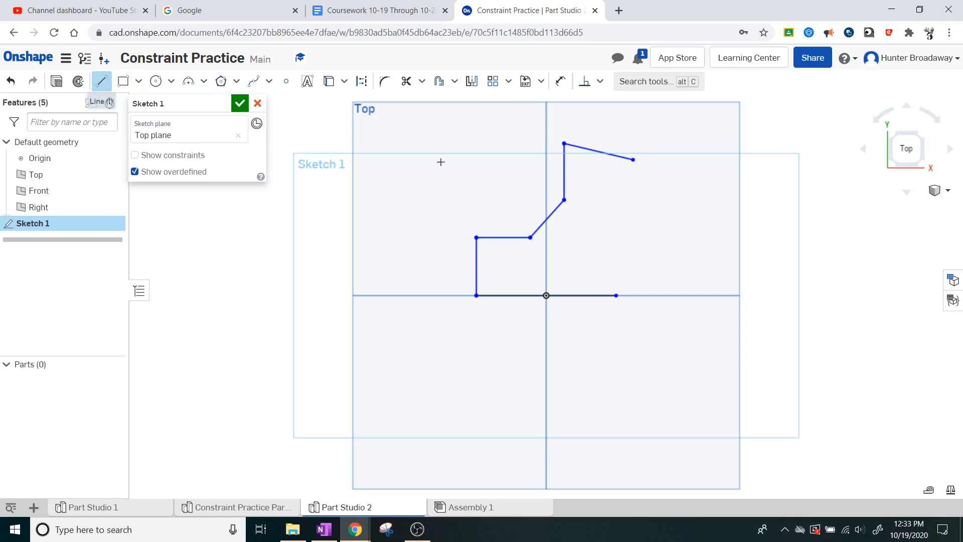
click(633, 160)
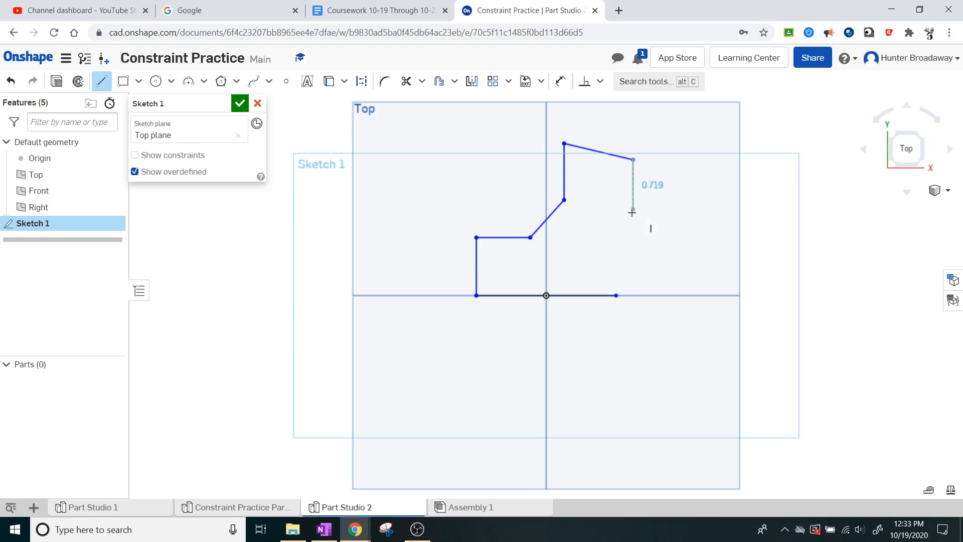
click(633, 212)
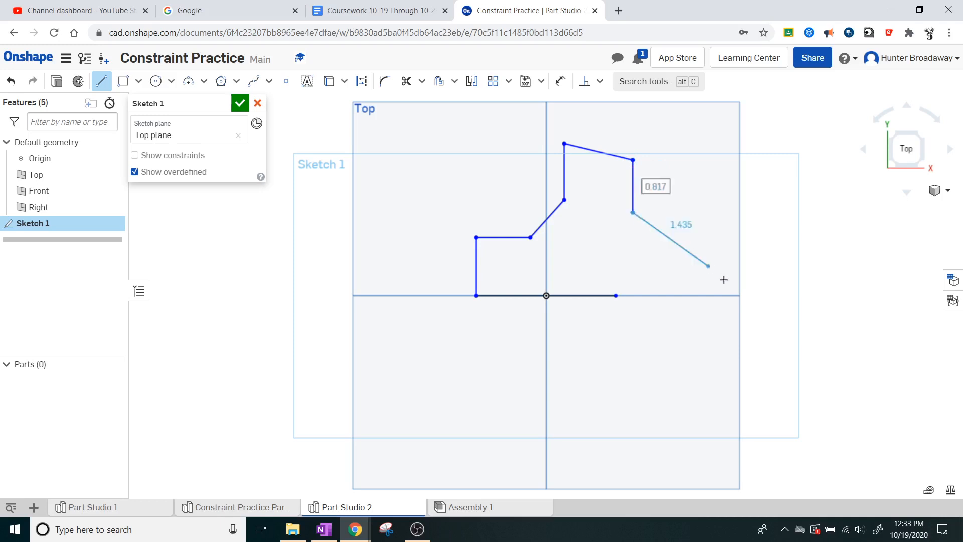
click(749, 247)
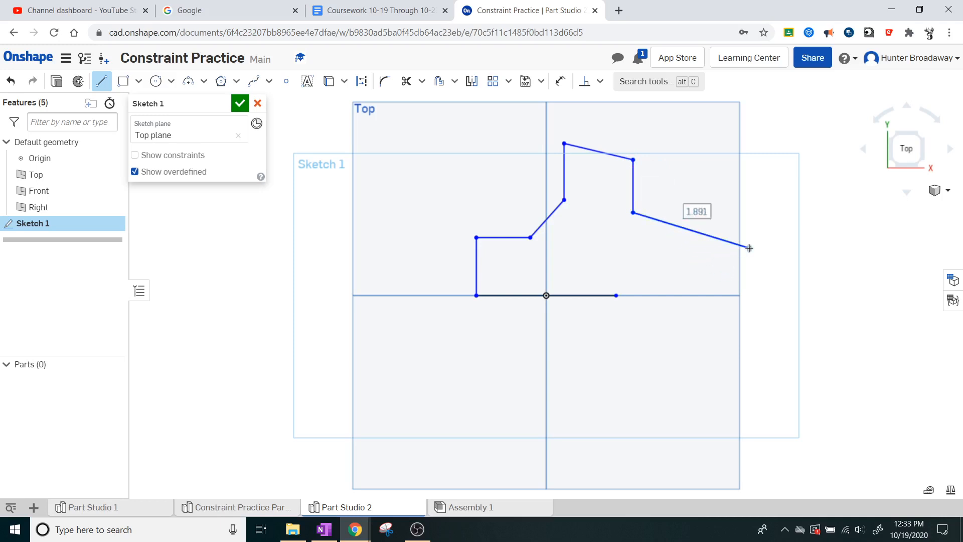
click(837, 248)
click(779, 297)
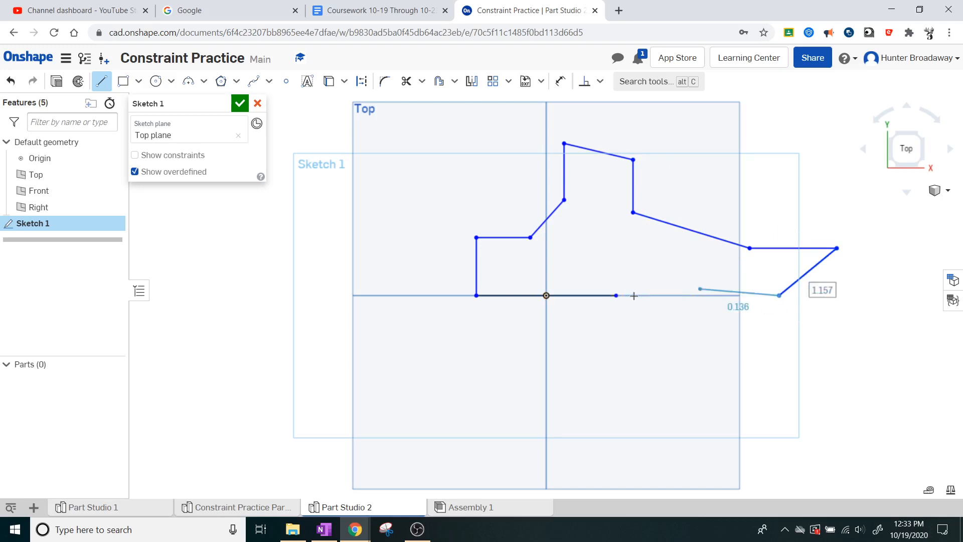
click(634, 313)
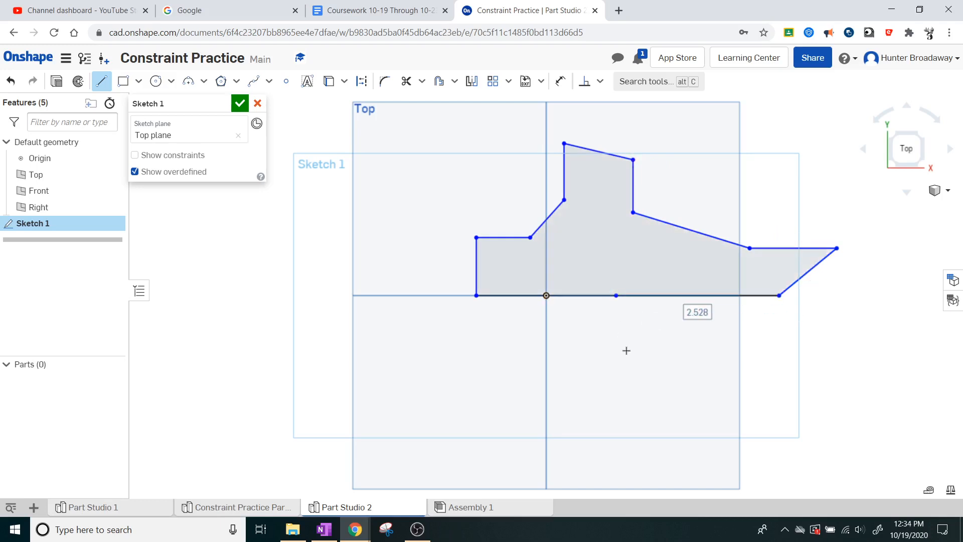
key(Escape)
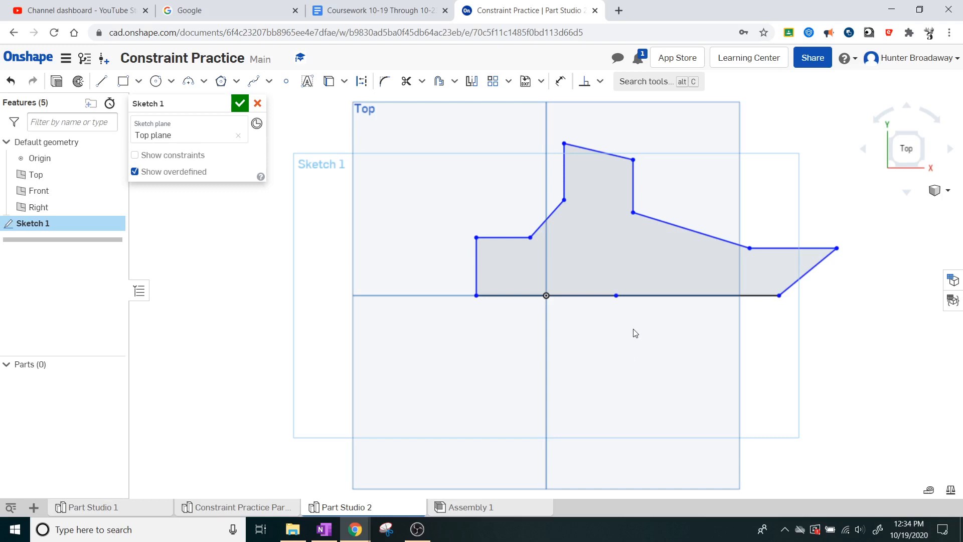
Step: Apply a horizontal constraint to the slanted line at the very top of the outline
key(ctrl+a)
click(504, 206)
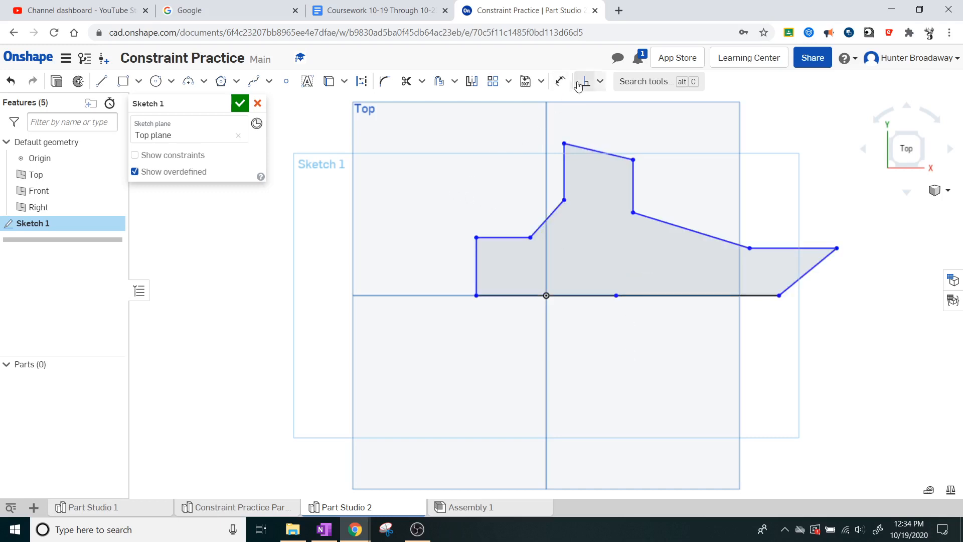
click(600, 84)
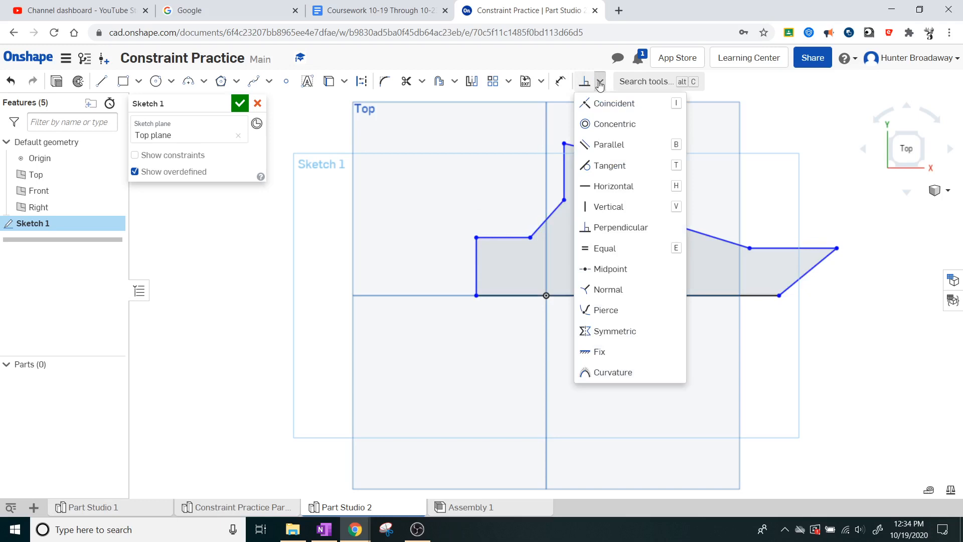
click(609, 183)
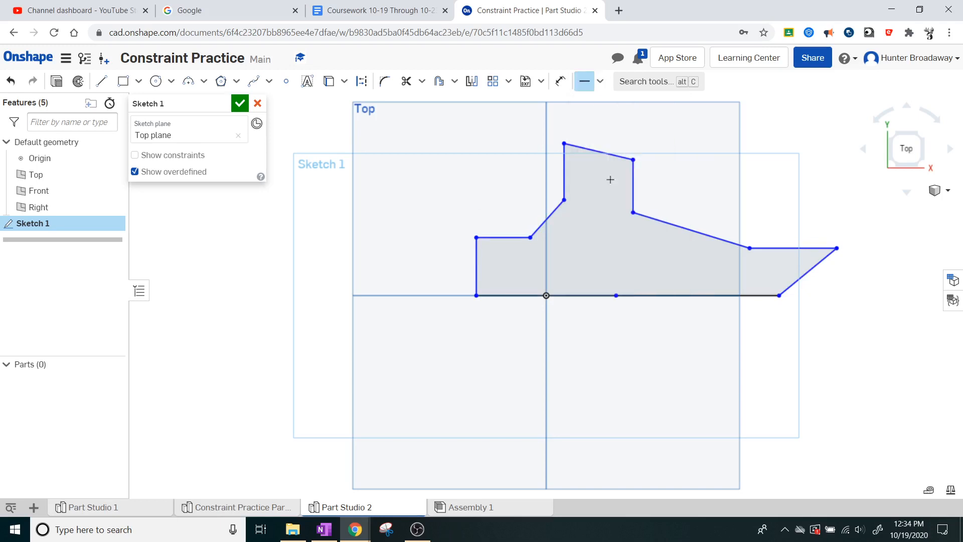
click(595, 151)
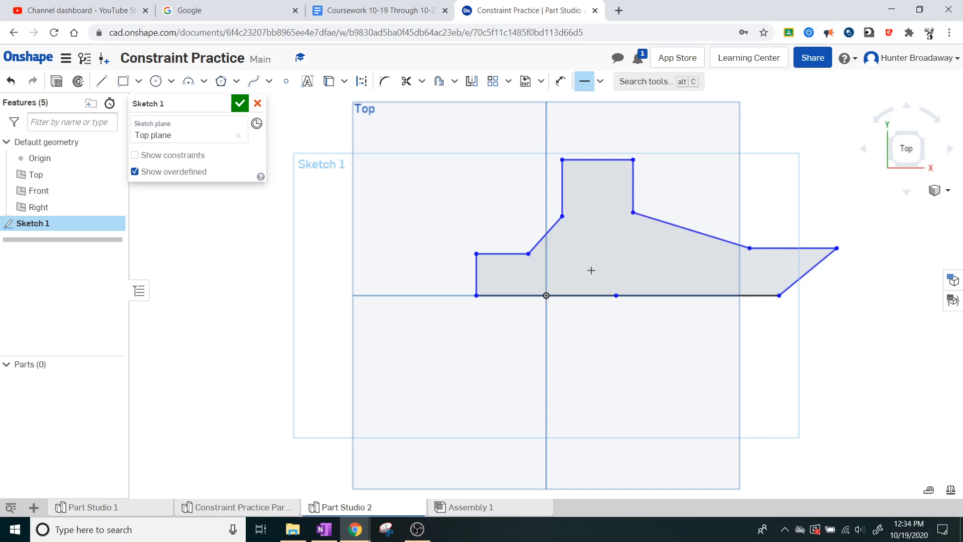
key(Escape)
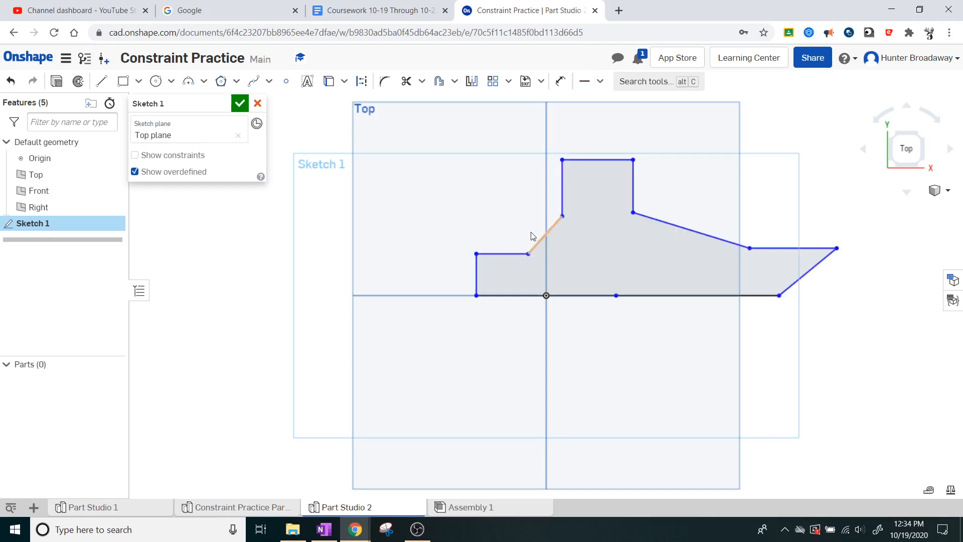
Step: Constrain the right sloping line perpendicular to the left diagonal, and move it down and inward to lengthen the short vertical above it
click(600, 81)
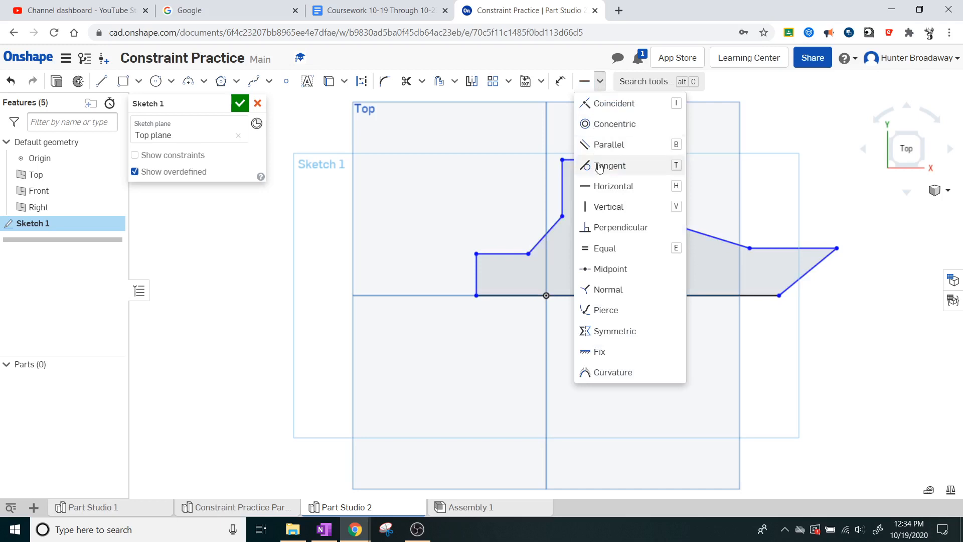
click(609, 226)
click(544, 231)
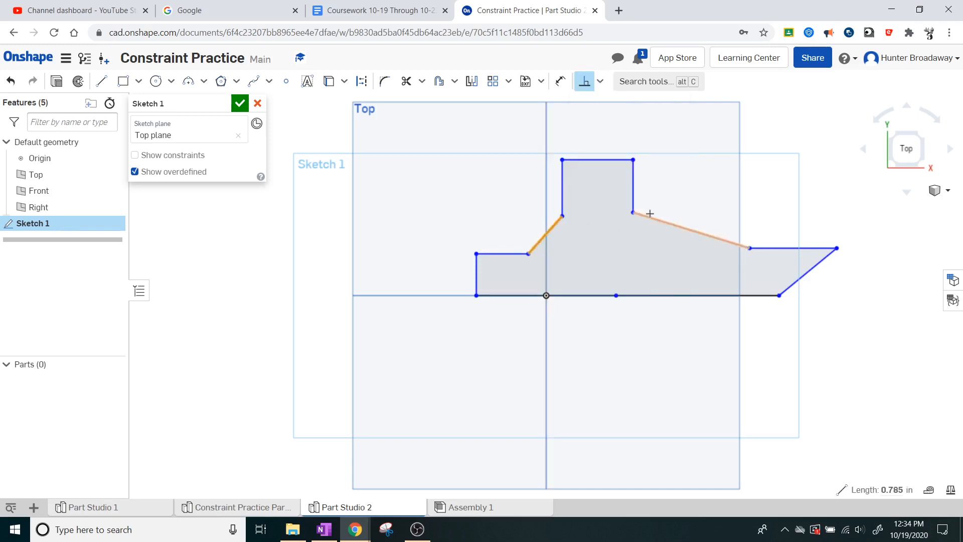
click(652, 219)
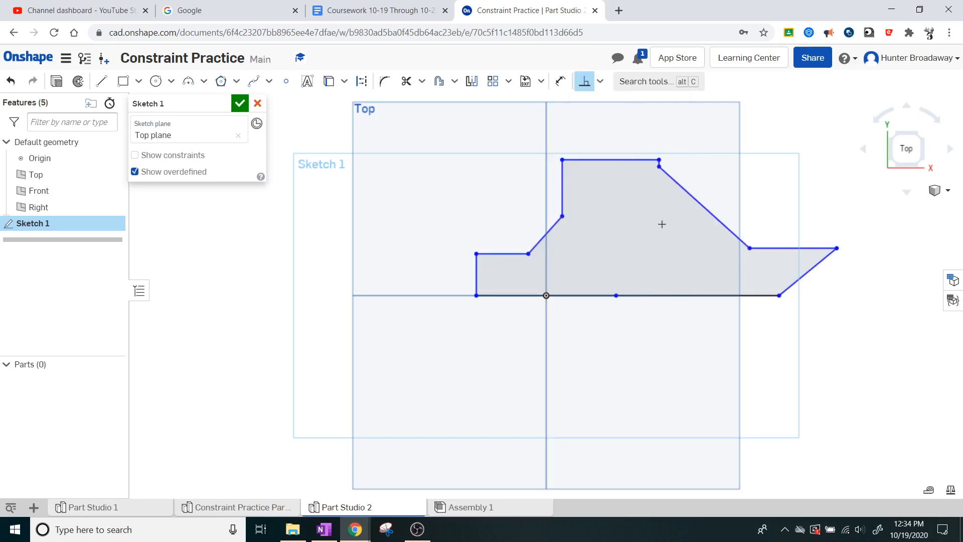
key(Escape)
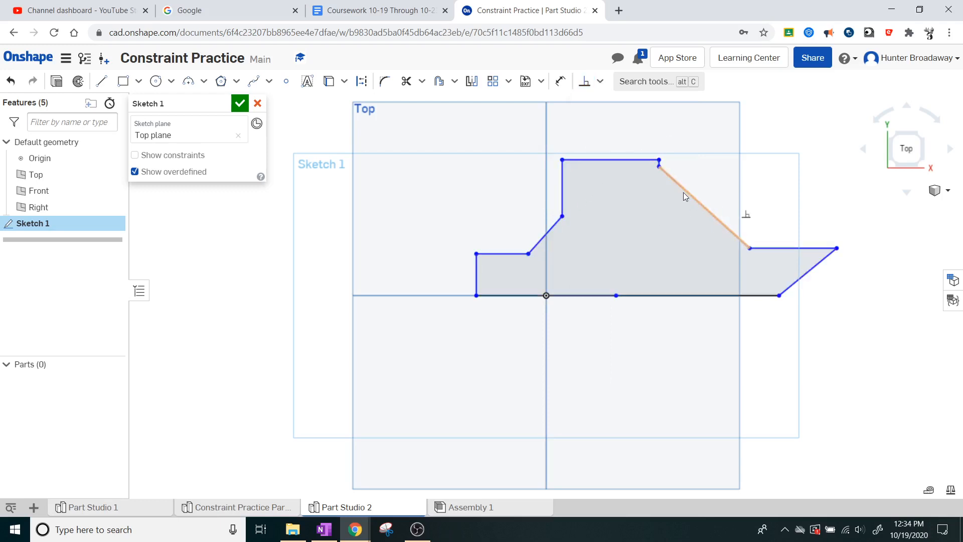
mouse_move(666, 218)
mouse_down()
mouse_move(652, 226)
mouse_move(669, 222)
mouse_up()
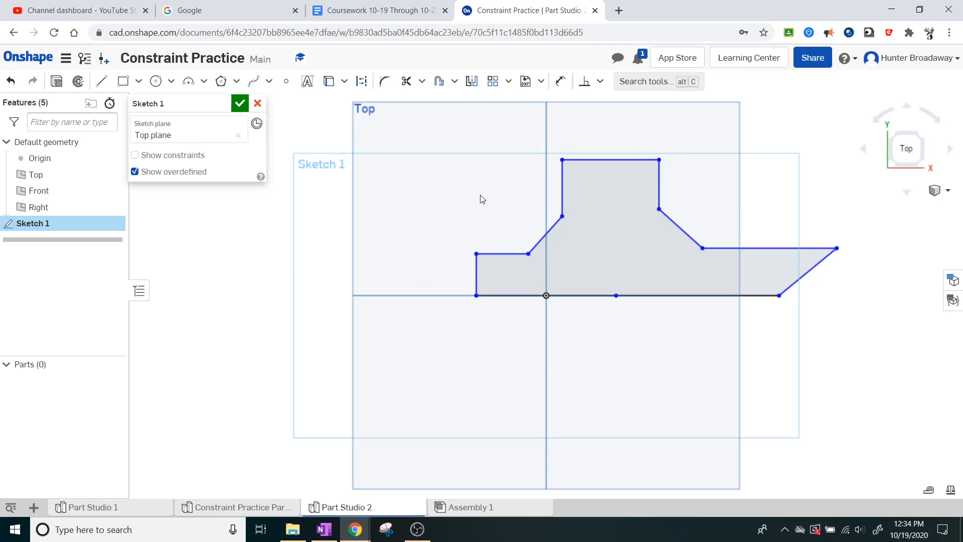
Step: Add parallel constraints between the two upper vertical lines and between the top line and the base line
click(599, 85)
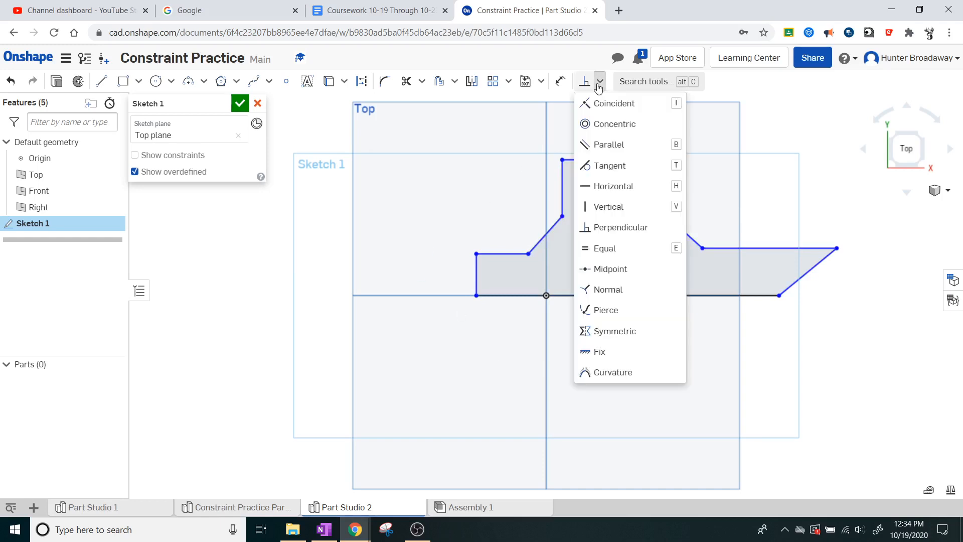
click(608, 144)
click(563, 191)
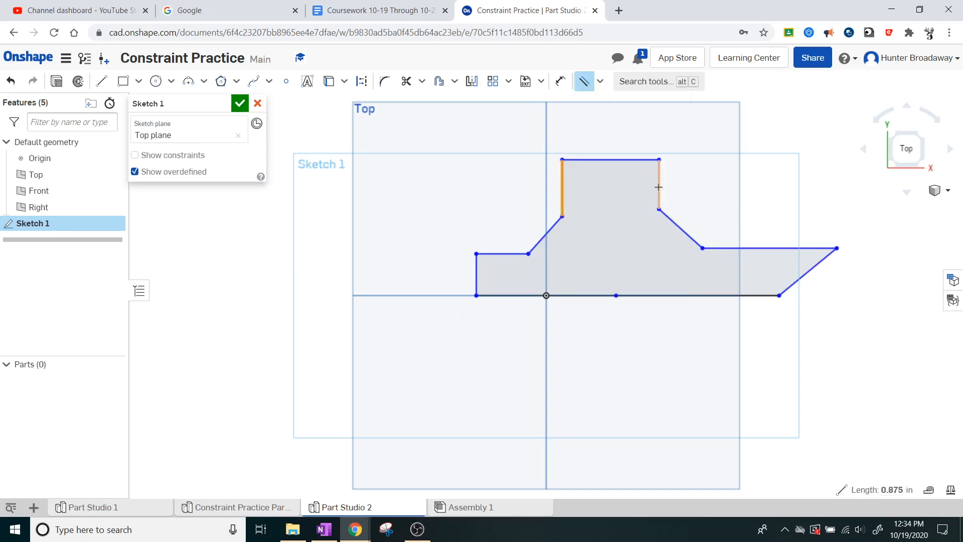
click(659, 187)
click(599, 159)
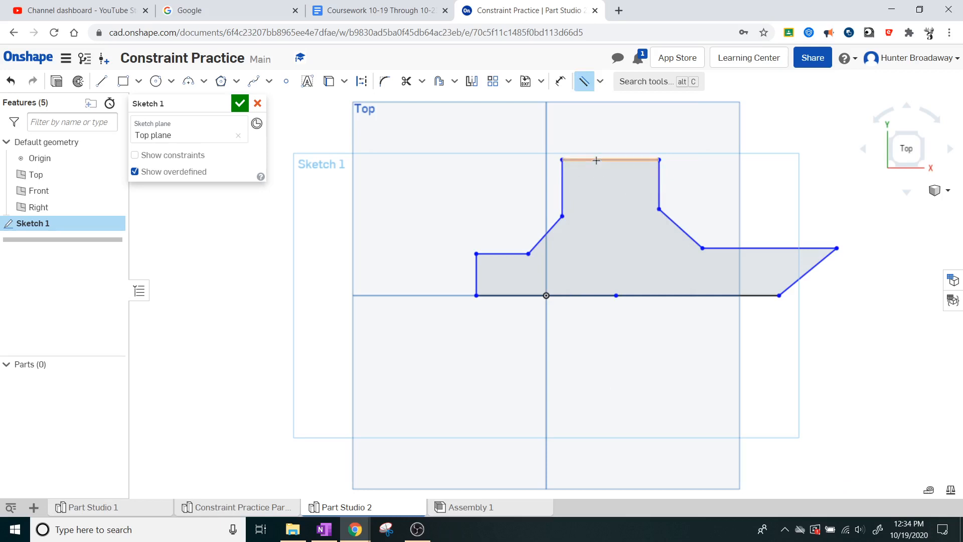
click(592, 296)
key(Escape)
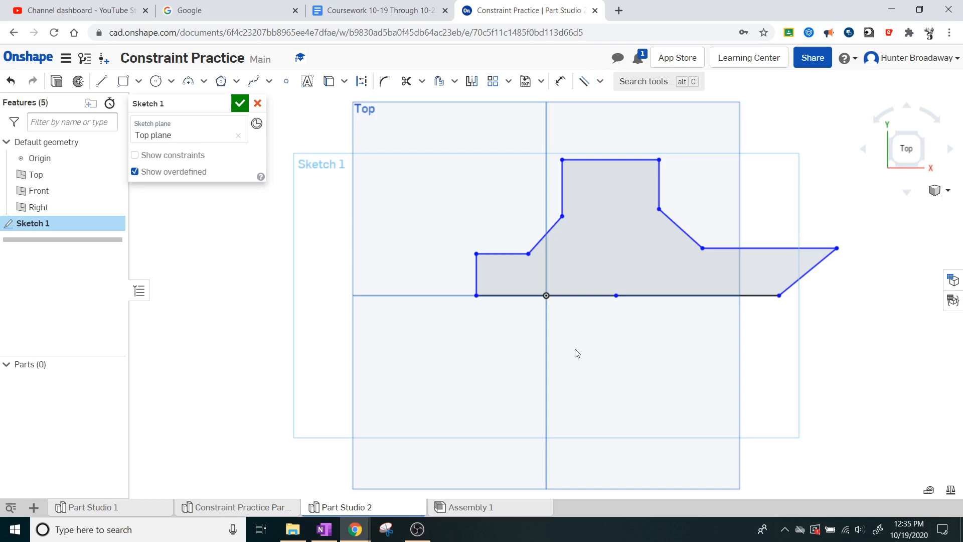
Step: Apply a vertical constraint to the slanted line at the right end of the outline
scroll(576, 350, up, 1)
scroll(602, 329, down, 1)
middle_drag(740, 218, 704, 263)
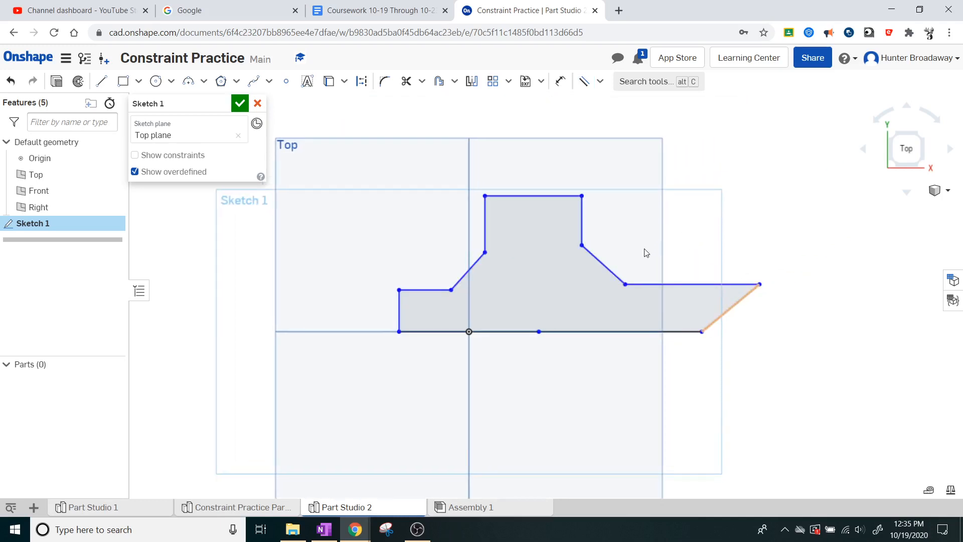
click(599, 81)
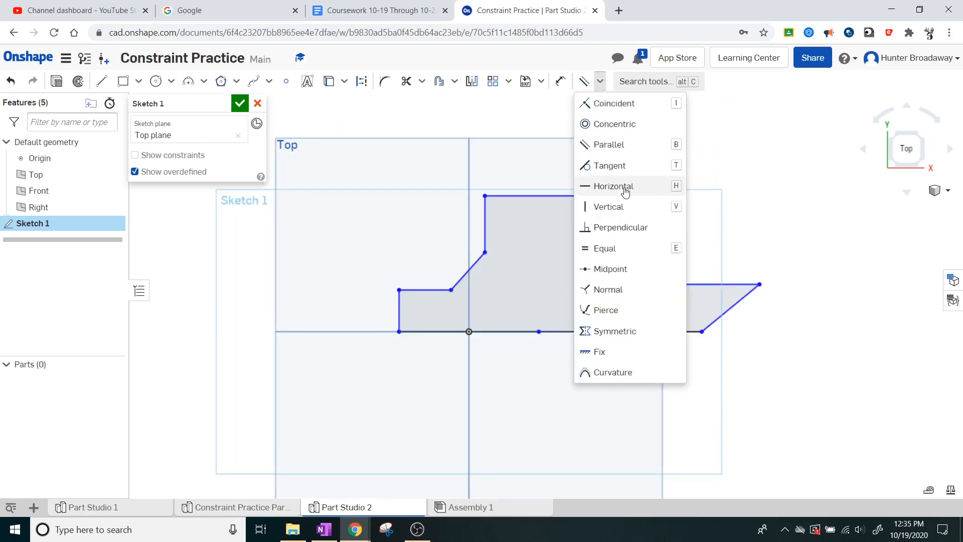
click(609, 206)
click(730, 305)
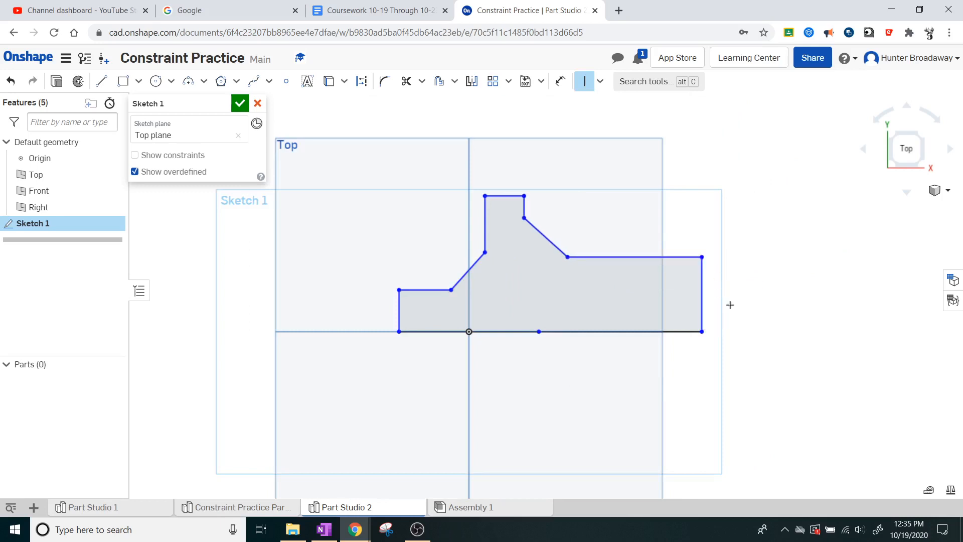
key(Escape)
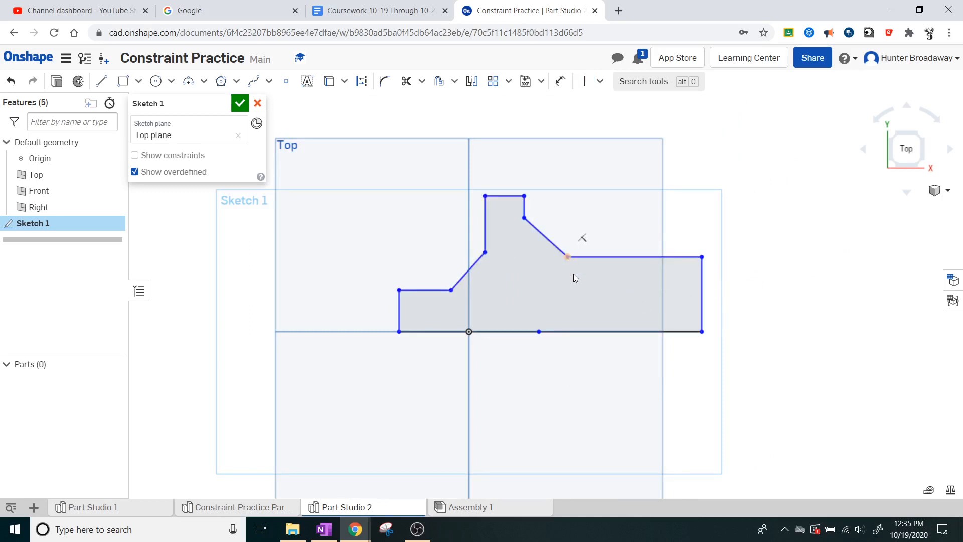
Step: Lower the right shoulder level with the left one, pull the right end line inward, and briefly display the sketch's constraints
mouse_move(573, 274)
mouse_down()
mouse_move(587, 296)
mouse_move(453, 287)
mouse_move(516, 303)
mouse_move(584, 297)
mouse_move(570, 295)
mouse_up()
drag(702, 312, 630, 316)
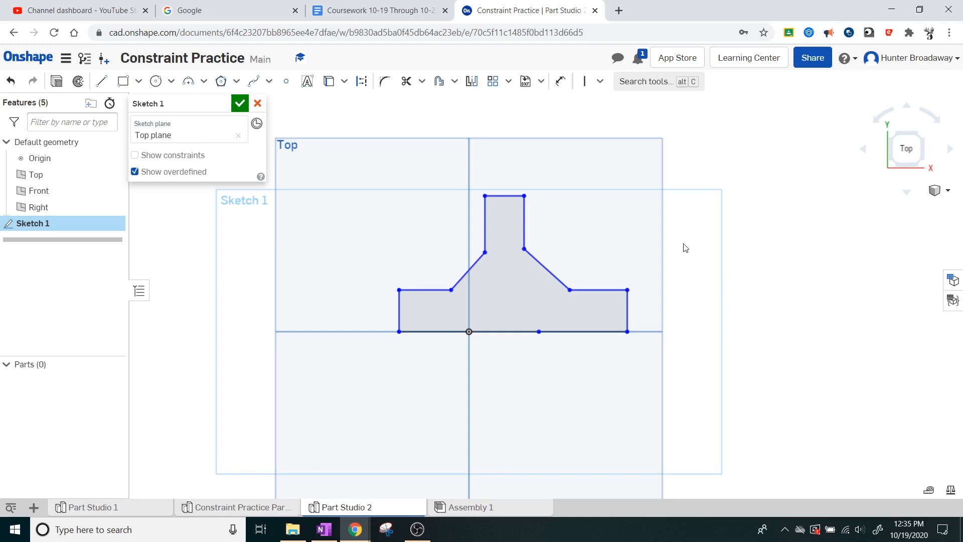
click(170, 159)
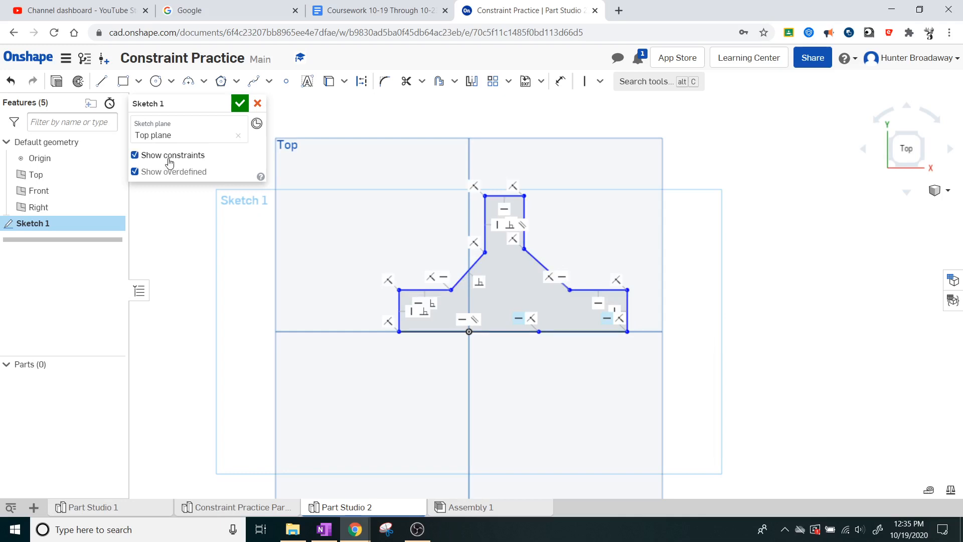
click(169, 159)
Step: Add parallel constraints between each shoulder line and the base line, and between the two outer vertical end lines
click(601, 83)
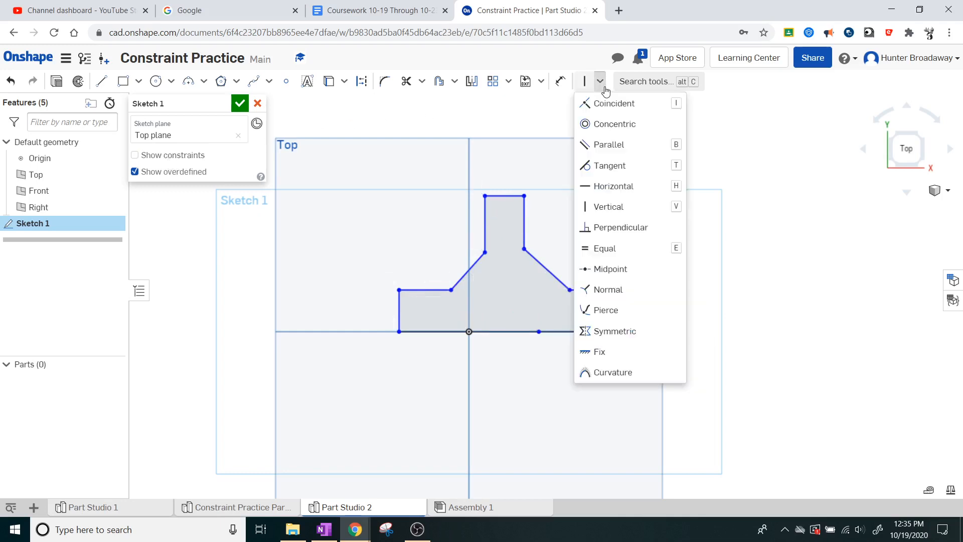
click(608, 145)
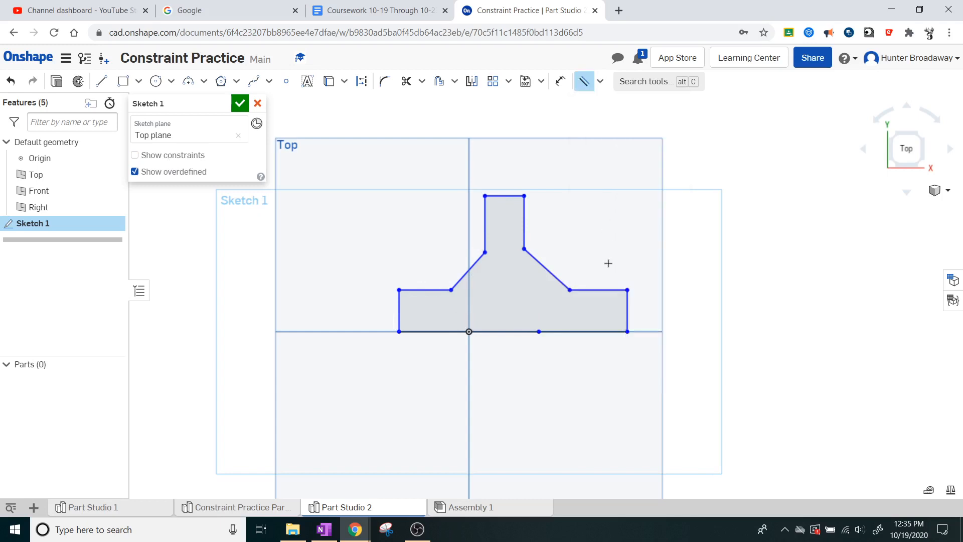
click(596, 290)
click(583, 331)
click(427, 289)
click(424, 332)
click(399, 316)
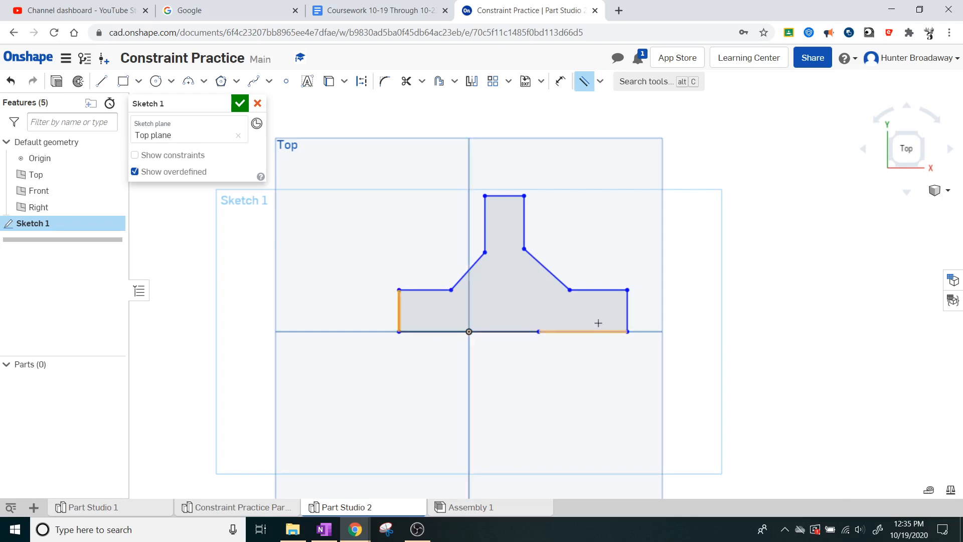
click(625, 316)
key(Escape)
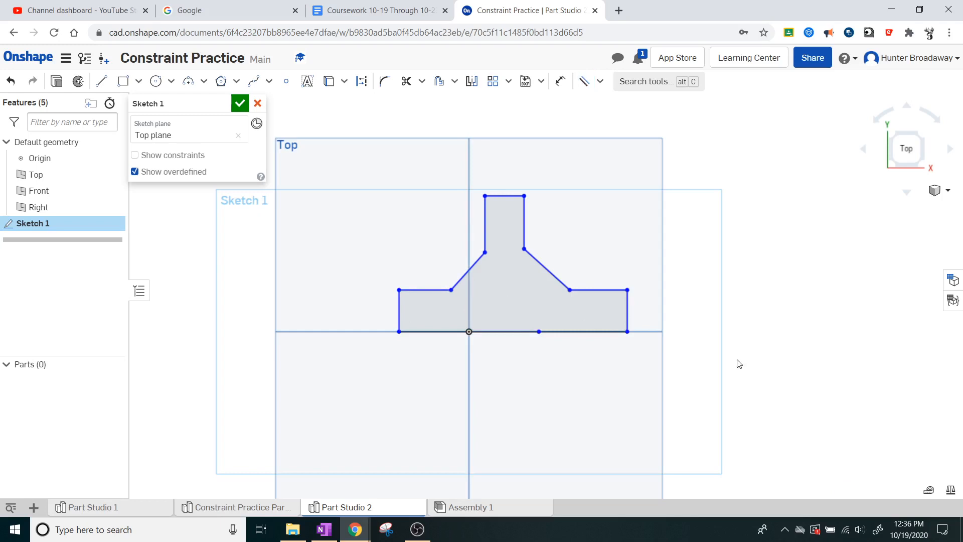
Step: Briefly display the constraints to check them, and shift the left end of the outline slightly outward
click(145, 156)
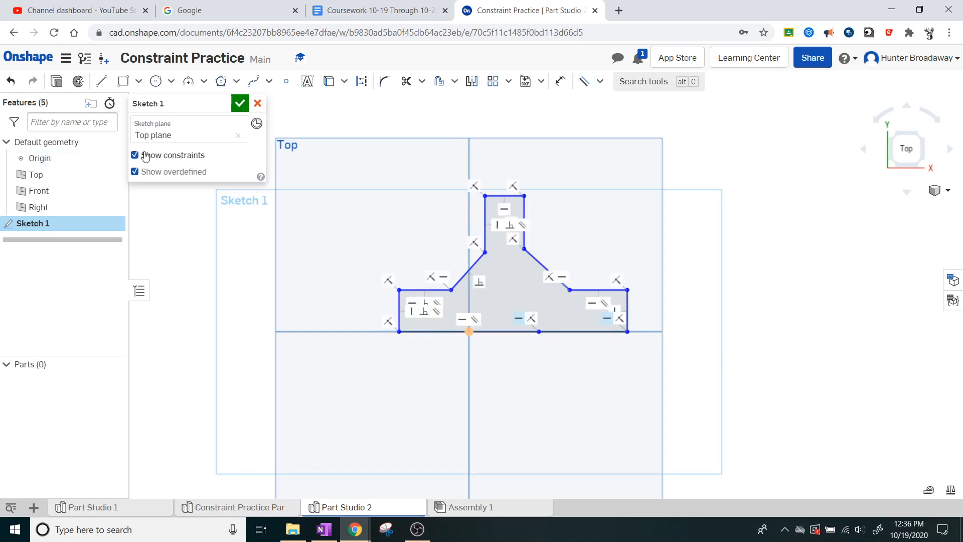
click(146, 157)
mouse_move(385, 322)
mouse_down()
mouse_move(352, 322)
mouse_move(405, 321)
mouse_up()
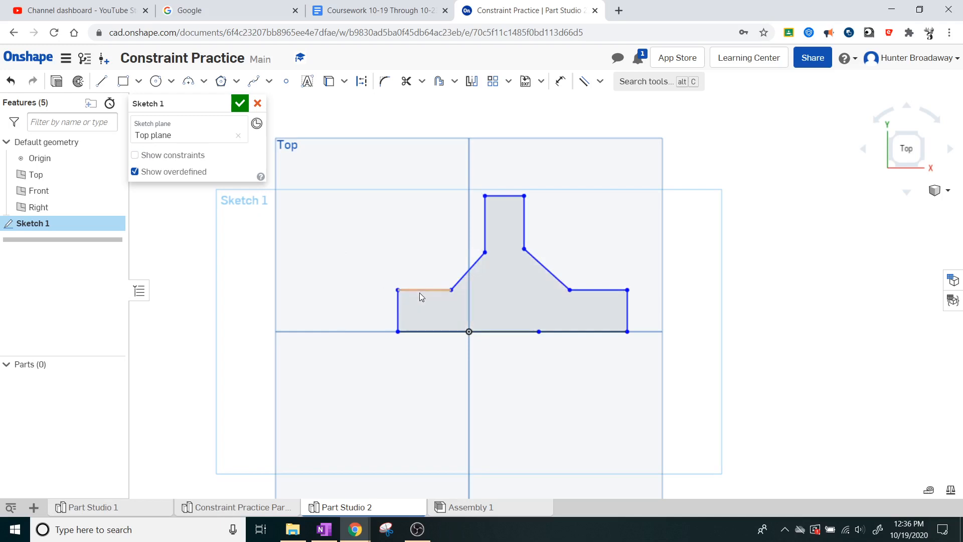
Step: Raise the left shoulder line of the outline slightly to test how the constrained sketch moves
mouse_move(422, 288)
mouse_down()
mouse_move(426, 273)
mouse_move(427, 296)
mouse_up()
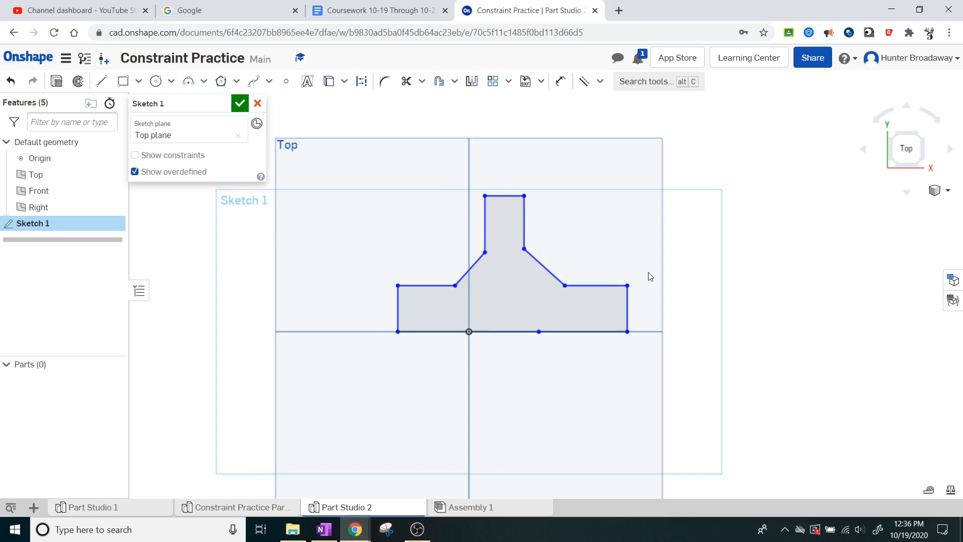
scroll(601, 268, down, 2)
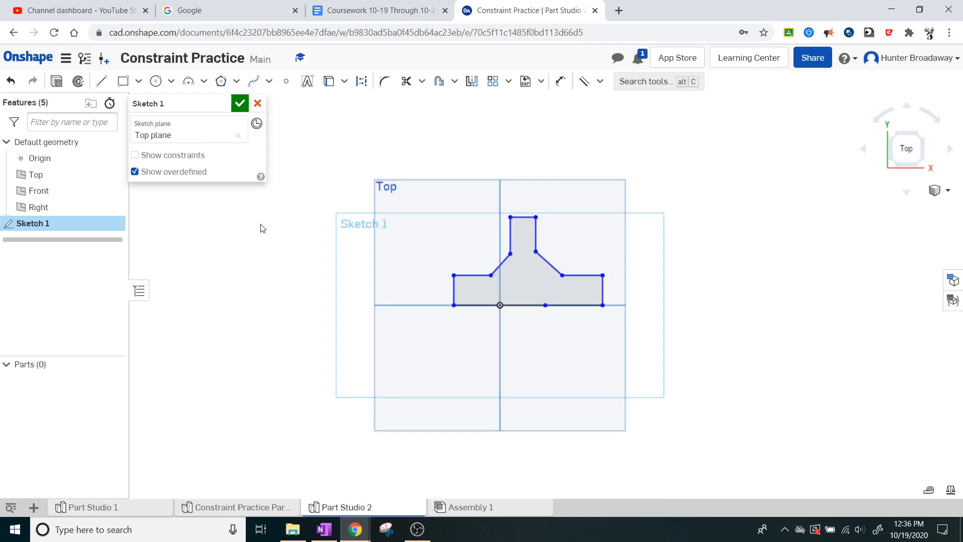
scroll(261, 224, up, 1)
scroll(667, 262, up, 1)
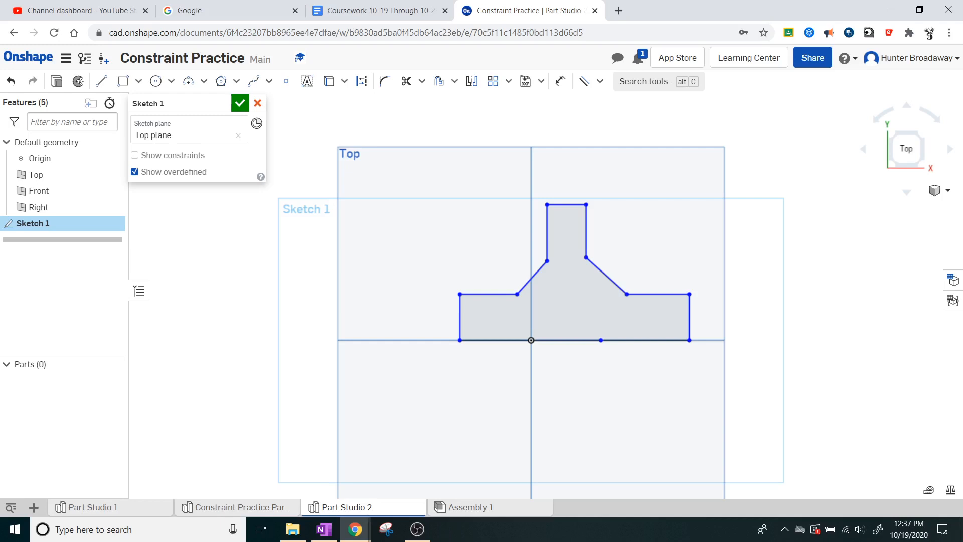
Step: Switch to the Activity 1.3.3 assignment page and examine items 18 to 22, including Figure 11's construction line placement
drag(0, 208, 523, 117)
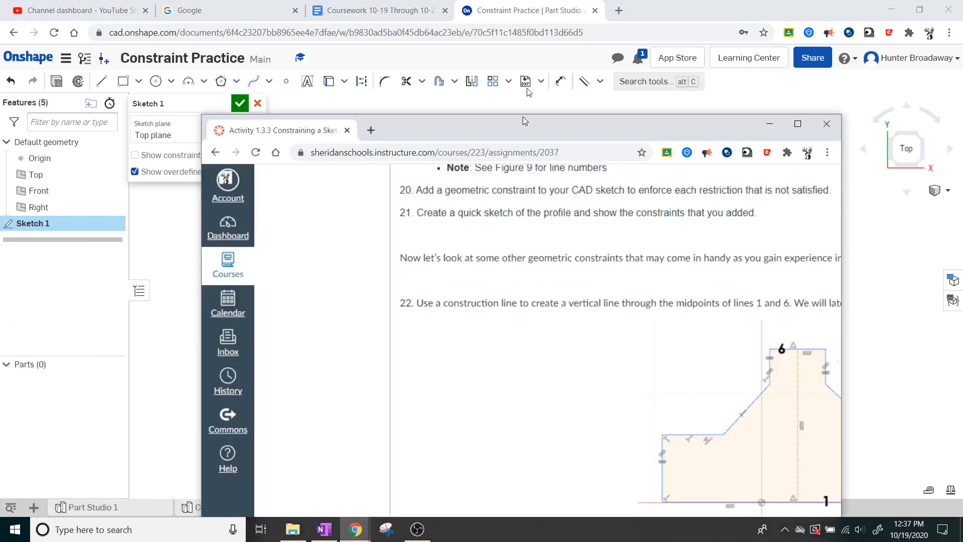
double_click(522, 116)
scroll(376, 281, down, 15)
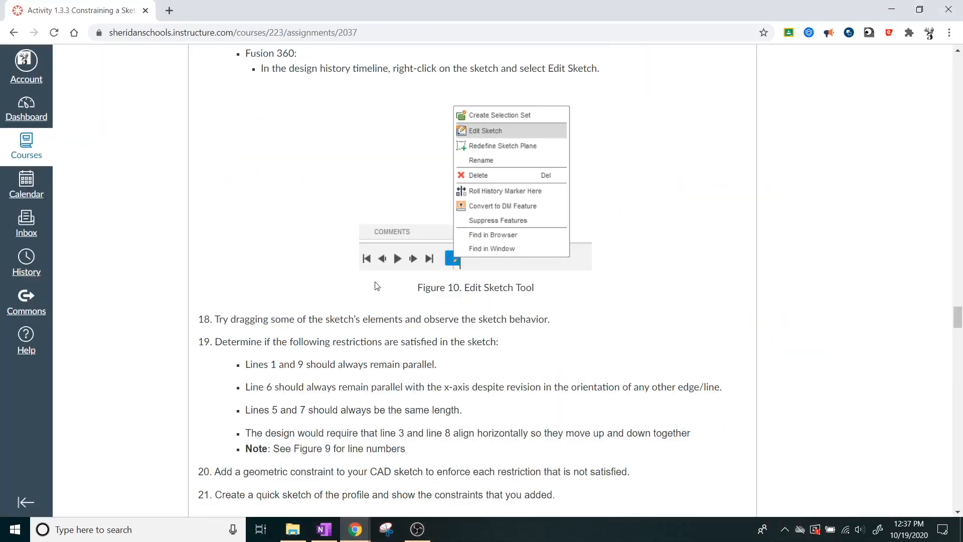
scroll(375, 285, down, 5)
scroll(373, 289, up, 3)
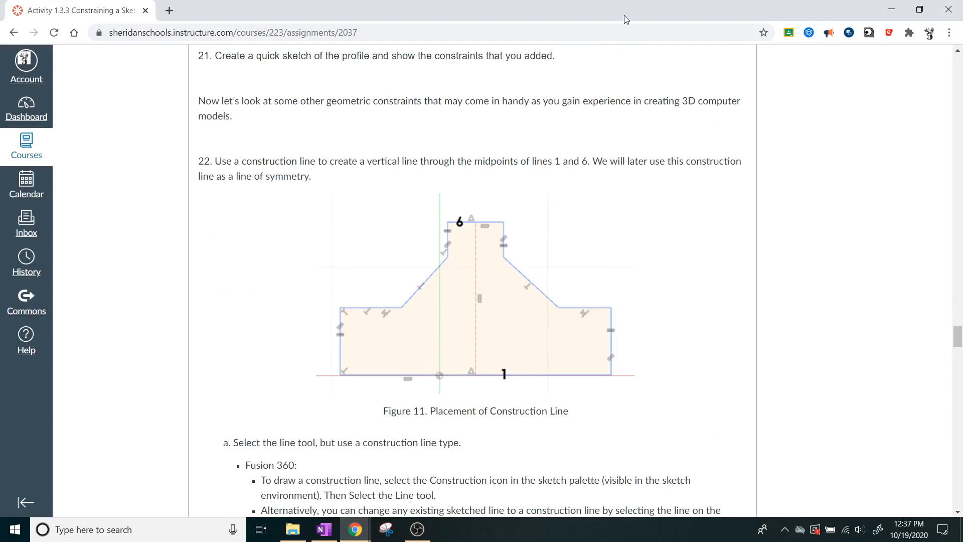
drag(624, 15, 0, 20)
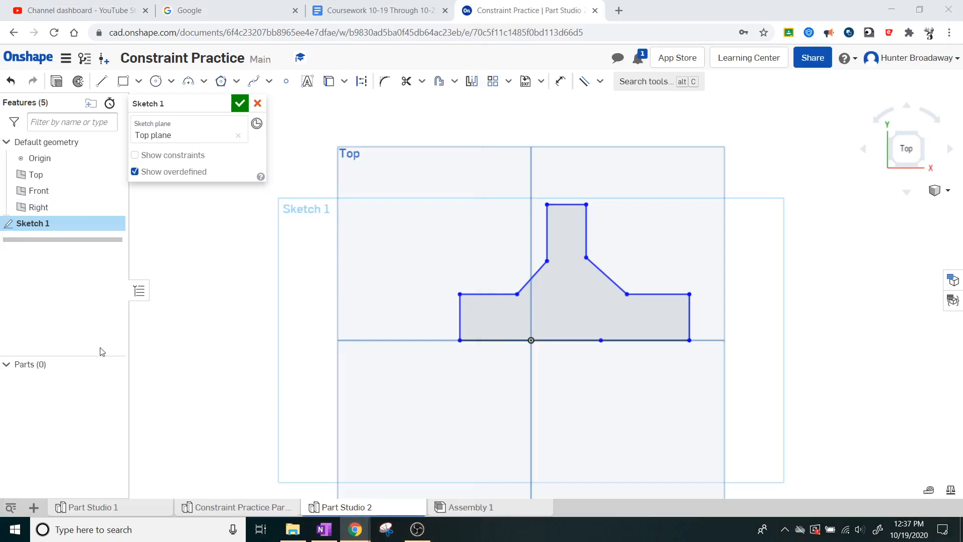
Step: Apply equal constraints between the two shoulder lines and between the two vertical sides of the neck
scroll(632, 207, up, 1)
scroll(634, 208, up, 1)
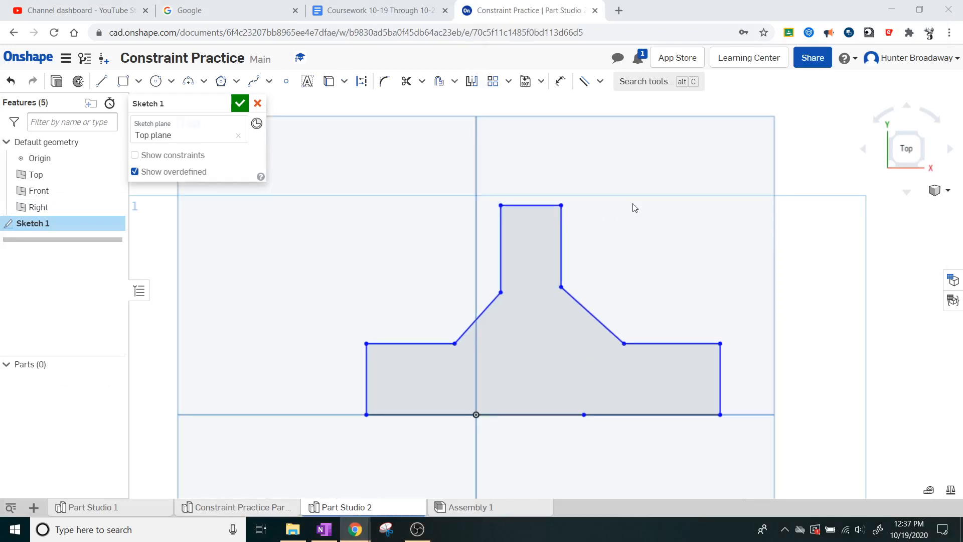
click(599, 83)
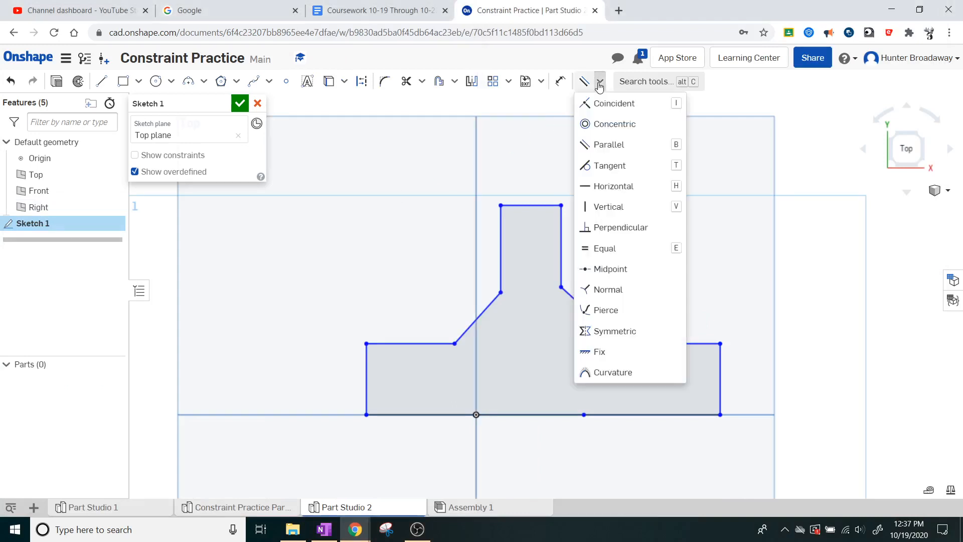
click(608, 251)
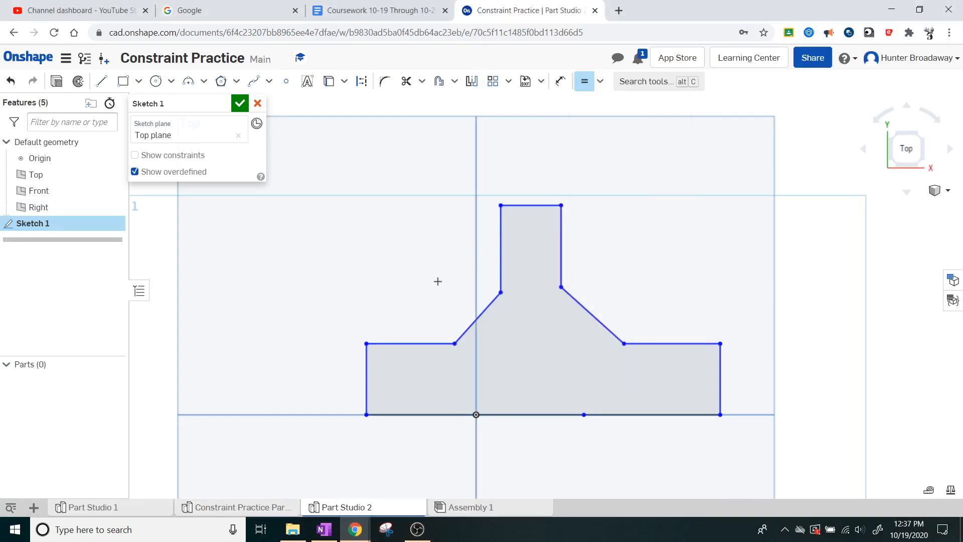
click(421, 343)
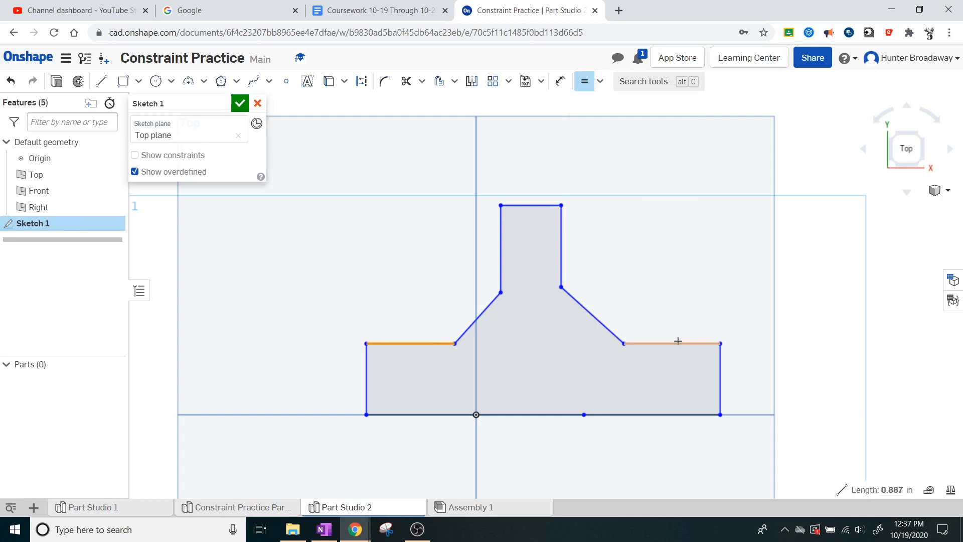
click(677, 342)
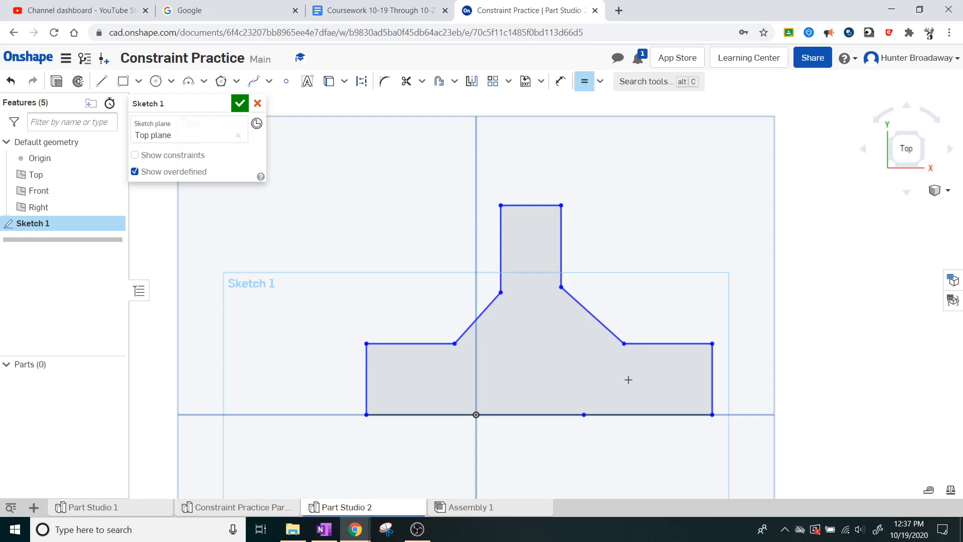
click(564, 249)
click(501, 249)
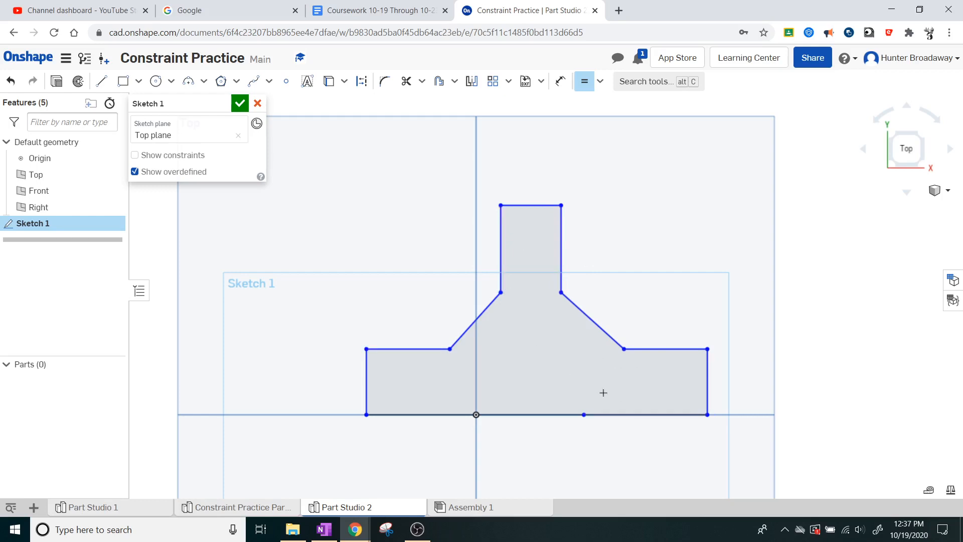
key(Escape)
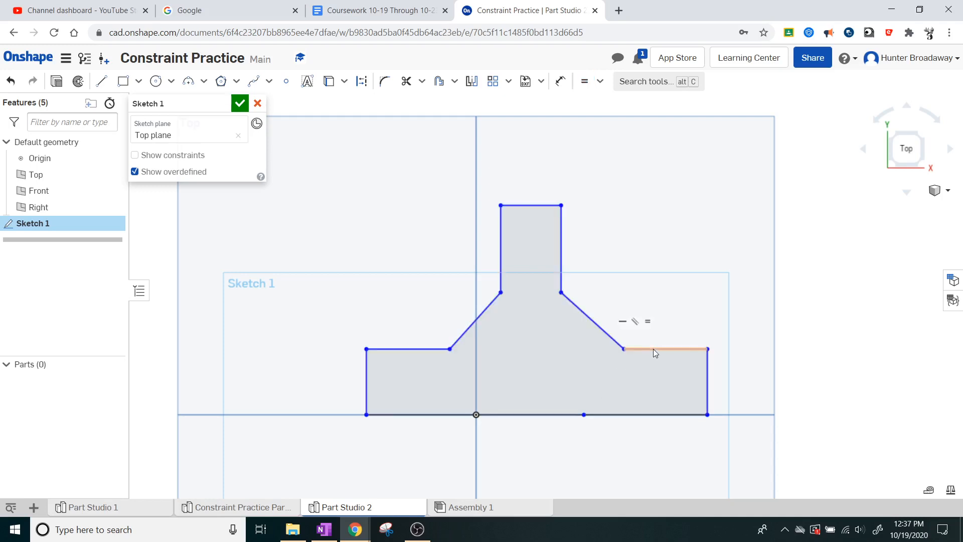
Step: Raise the shoulders and the right slanted line, shortening the neck sides and making the base section taller
drag(653, 335, 653, 328)
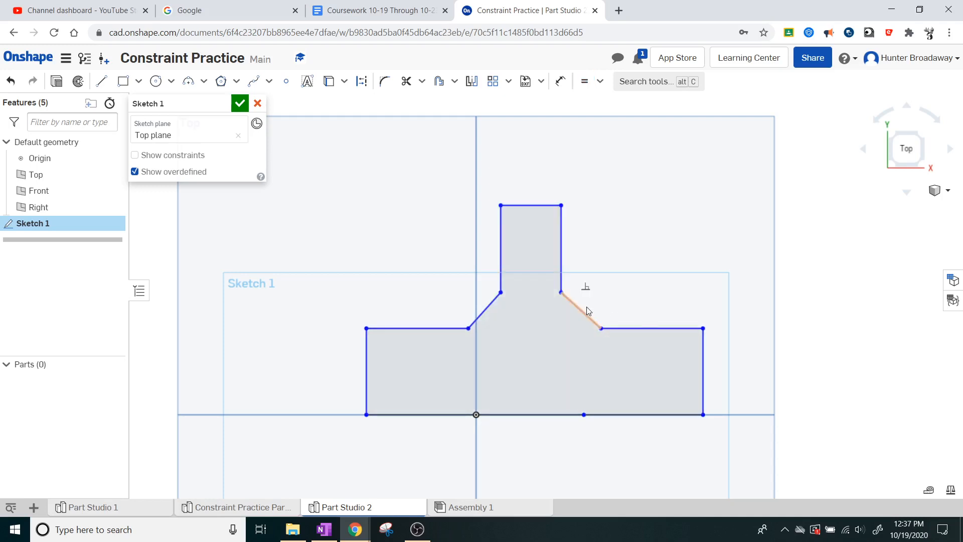
drag(586, 308, 585, 269)
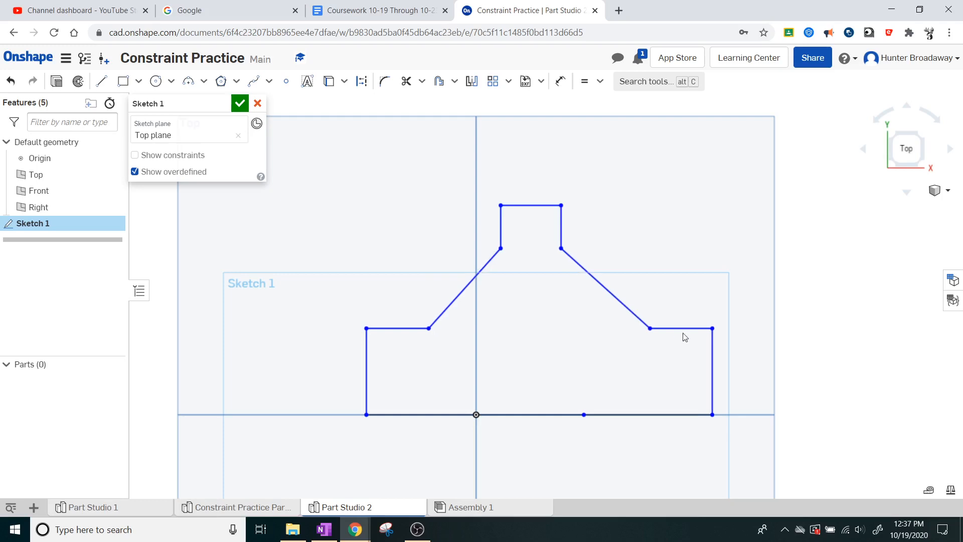
drag(667, 325, 655, 296)
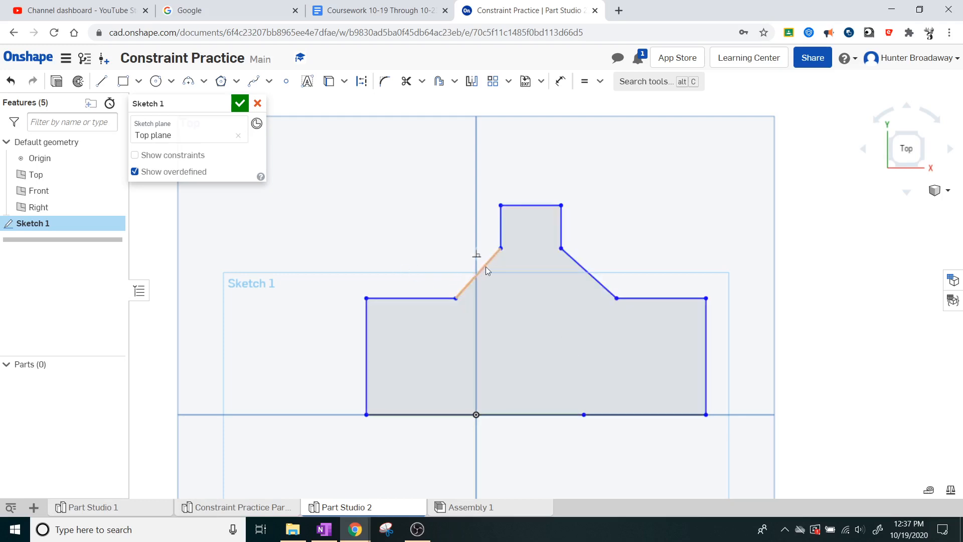
Step: Apply an equal constraint between the two slanted lines and clear the selection
click(587, 271)
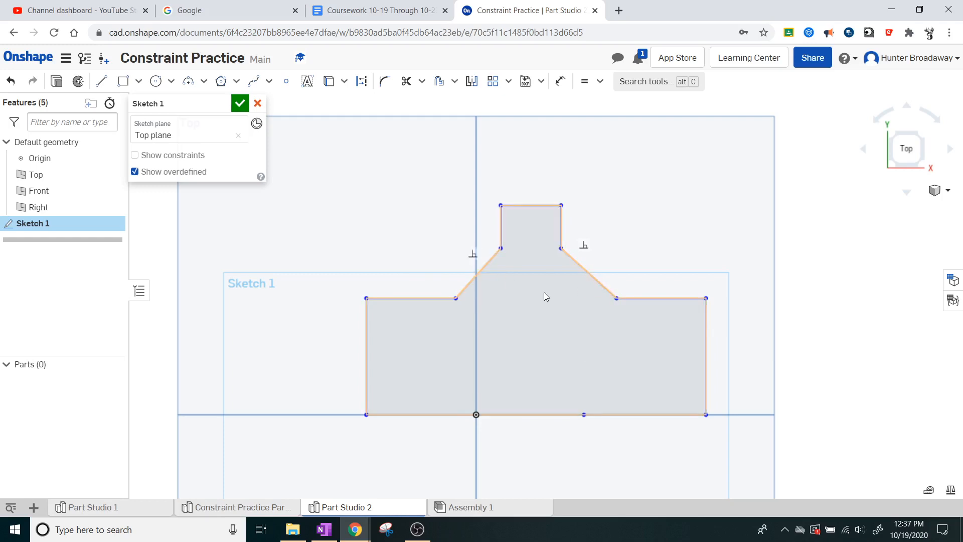
click(583, 81)
click(574, 259)
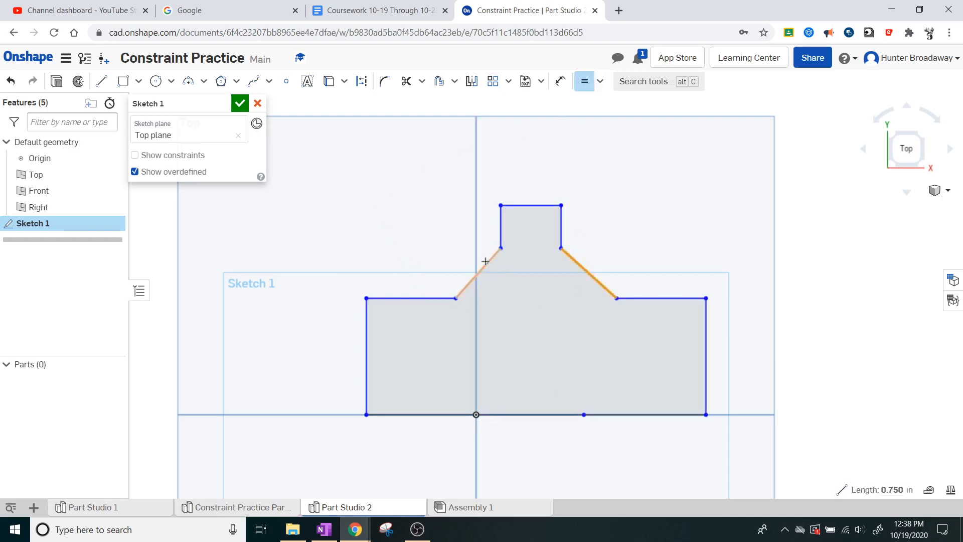
click(485, 260)
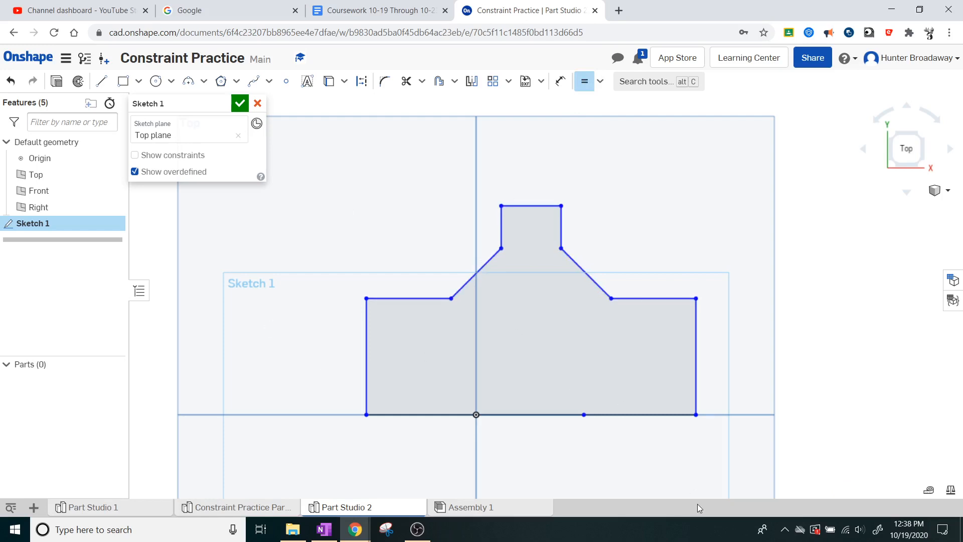
key(Escape)
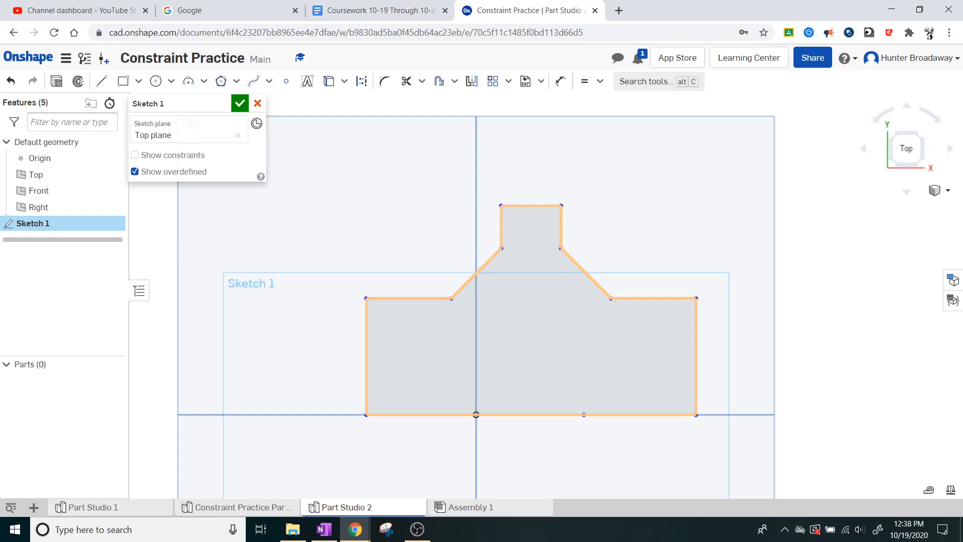
click(568, 172)
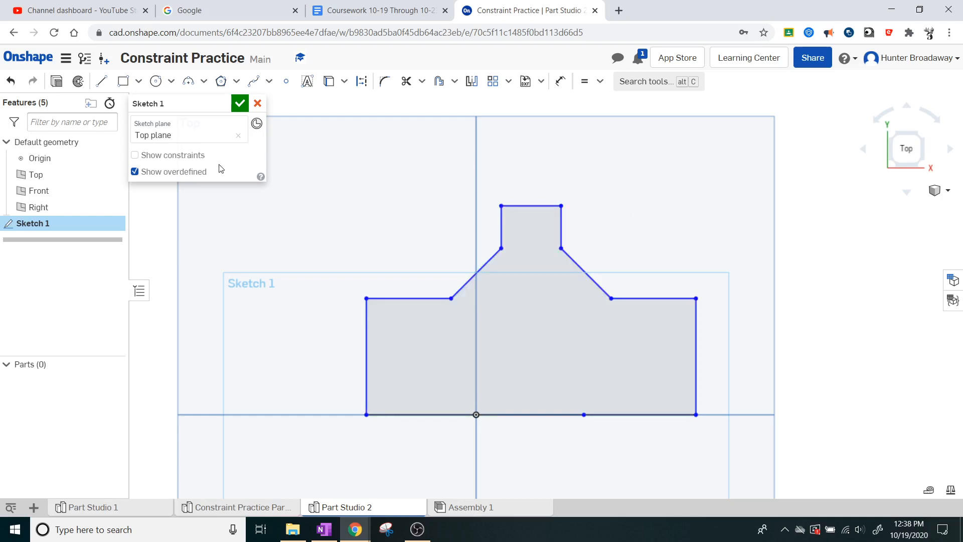
Step: Draw a vertical line about 2.1 in long from the midpoint of the neck's top edge down to the base line
click(101, 81)
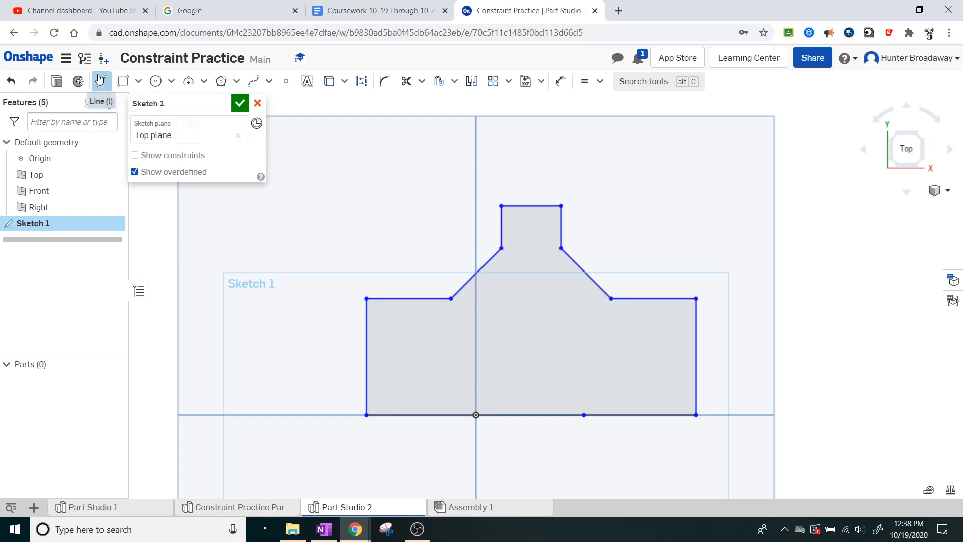
click(531, 206)
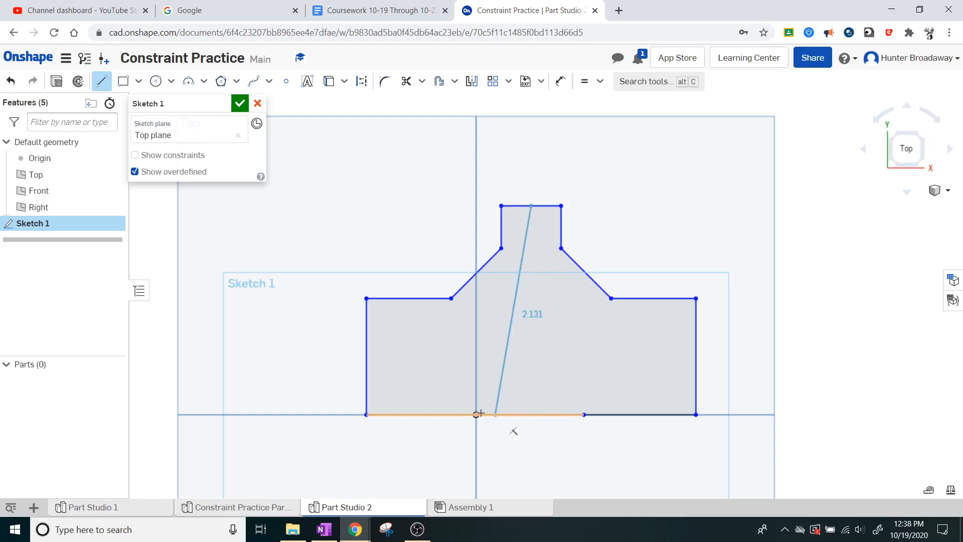
click(532, 415)
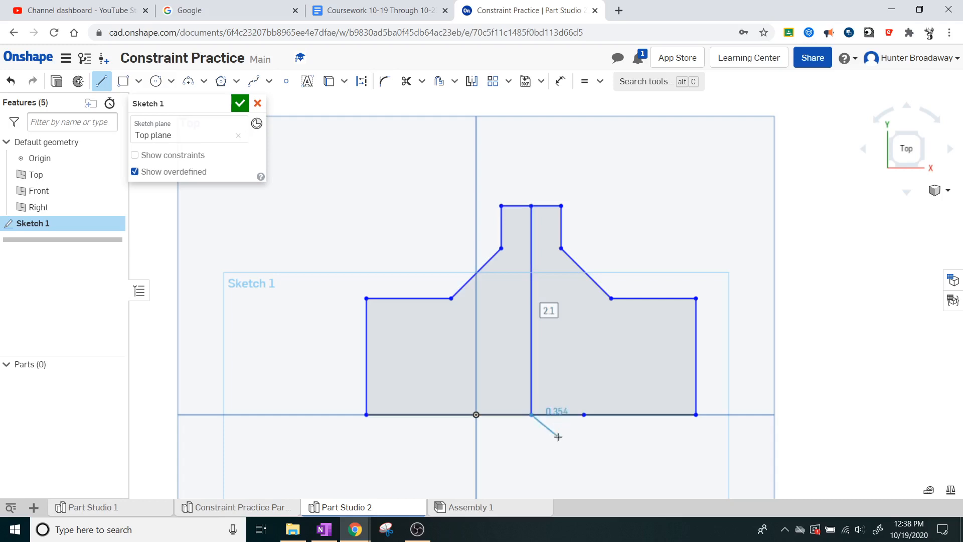
key(Escape)
Step: Delete the extra sketch point on the base line to the right of the new vertical line
click(584, 415)
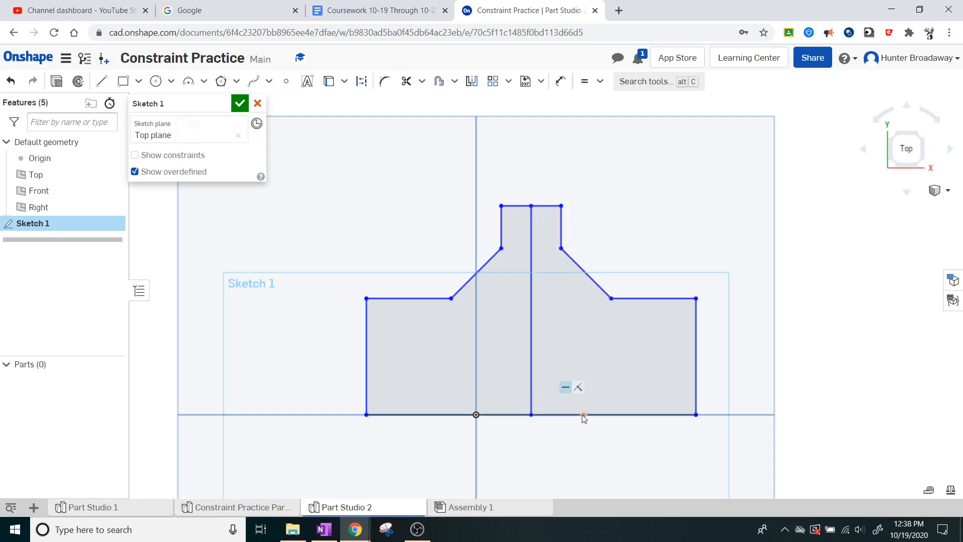
right_click(583, 415)
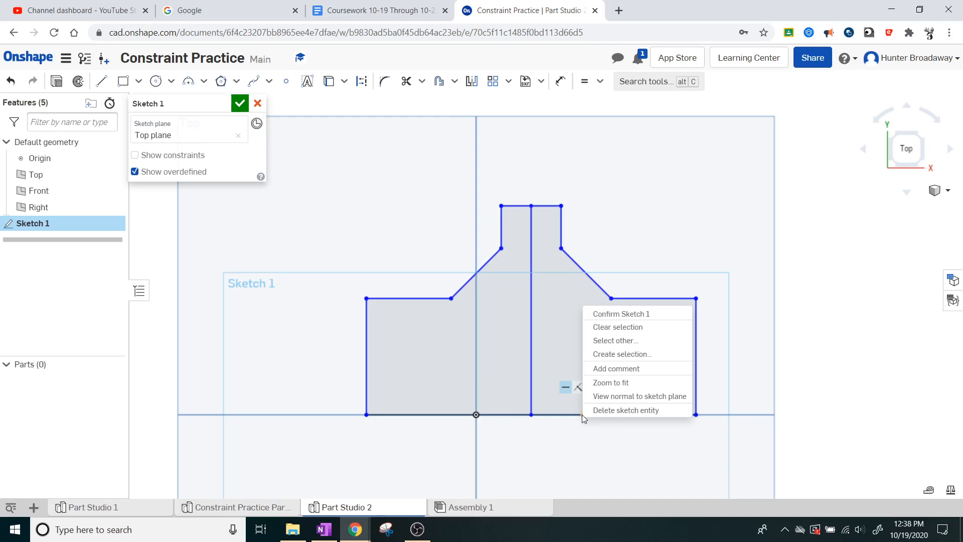
click(613, 411)
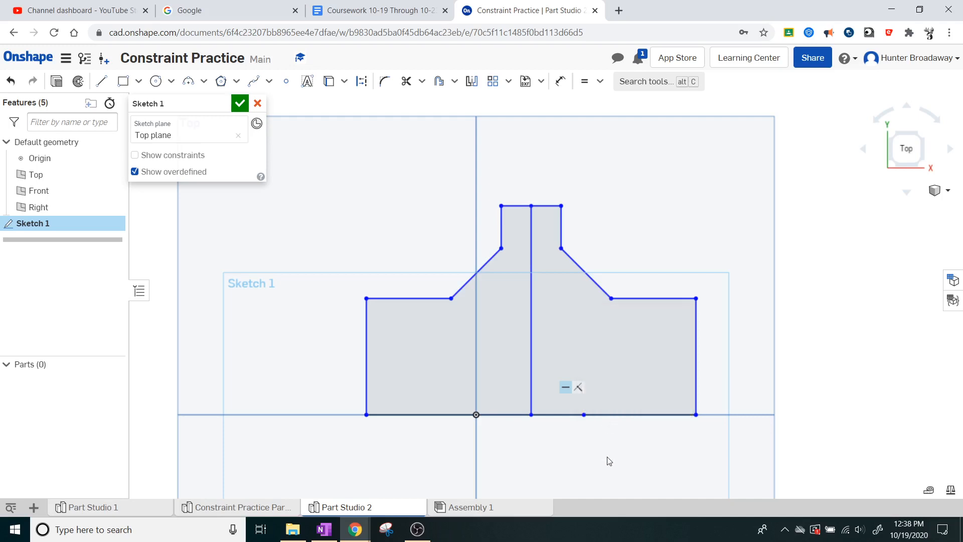
right_click(583, 415)
click(608, 409)
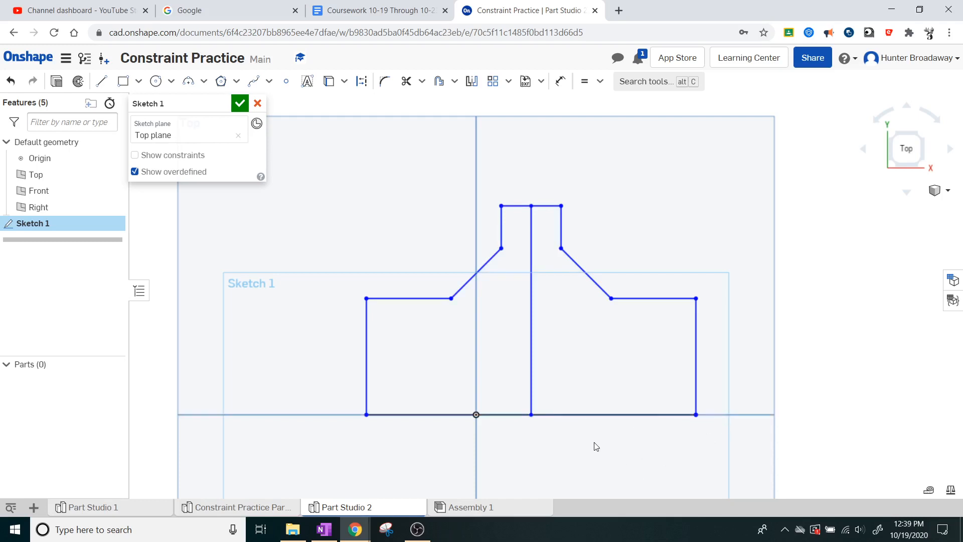
Step: Convert the vertical centre line to construction geometry, and briefly select the whole sketch
right_click(532, 311)
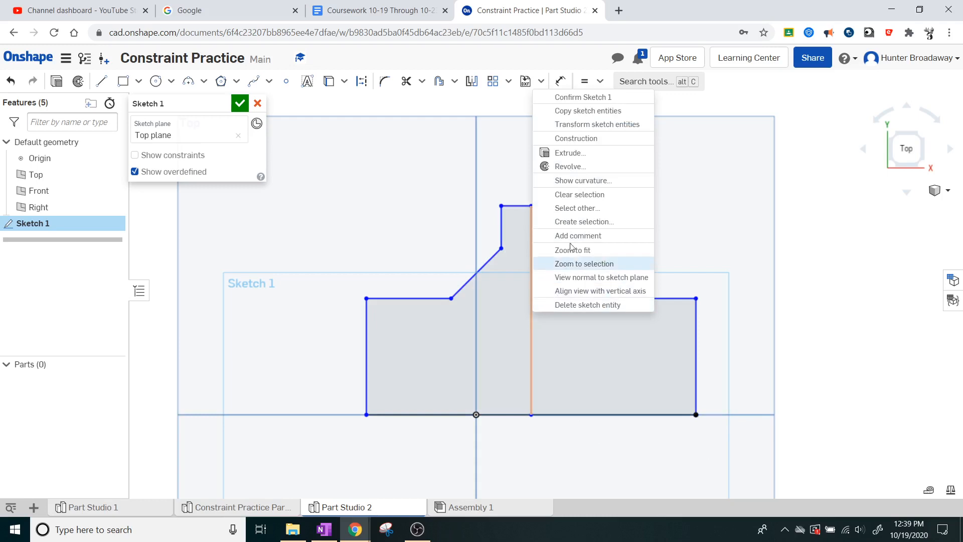
click(591, 143)
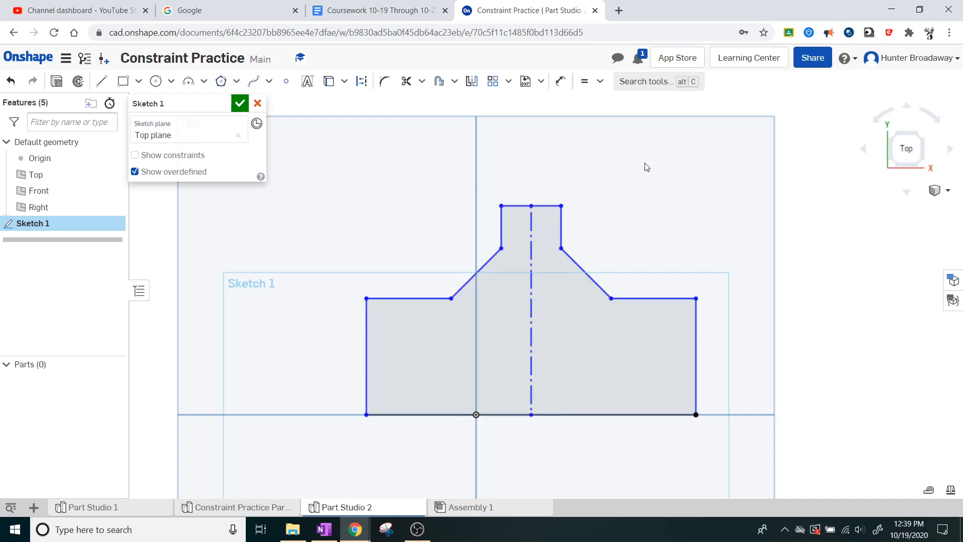
key(ctrl+a)
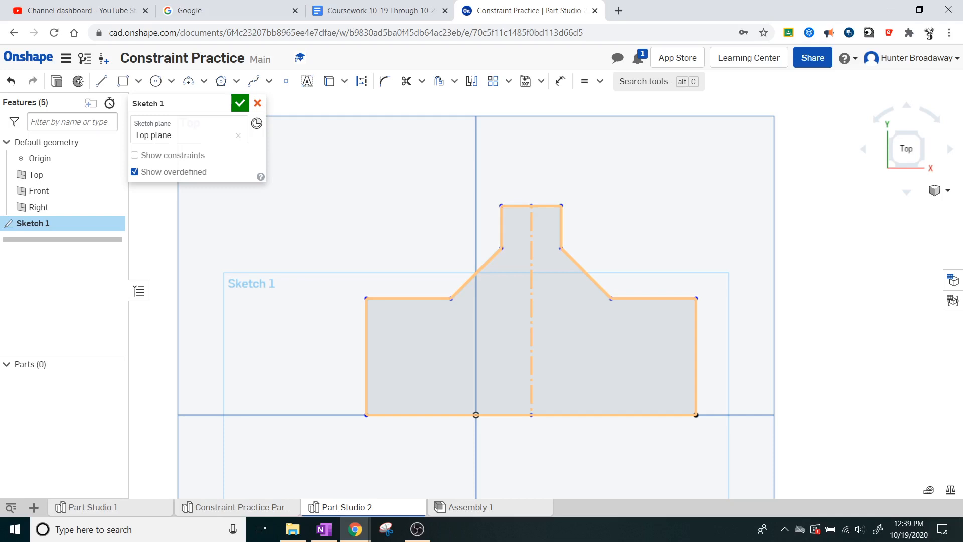
click(203, 382)
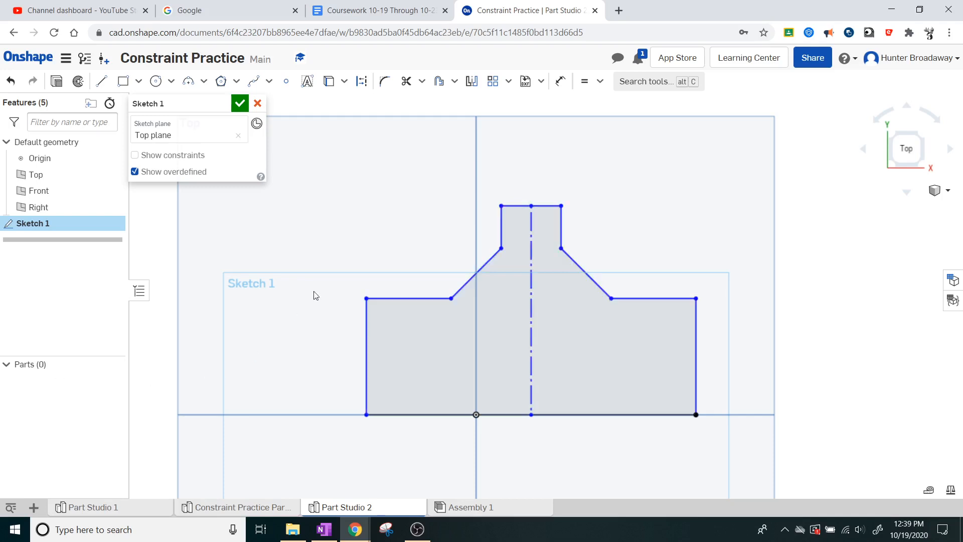
Step: Add a coincident constraint between the lower endpoint of the vertical construction line and the origin
click(599, 81)
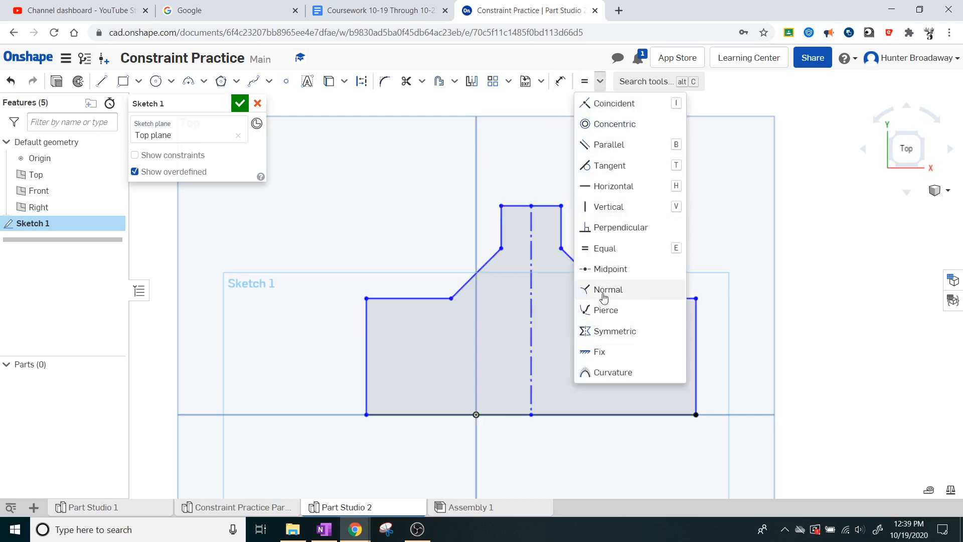
click(608, 207)
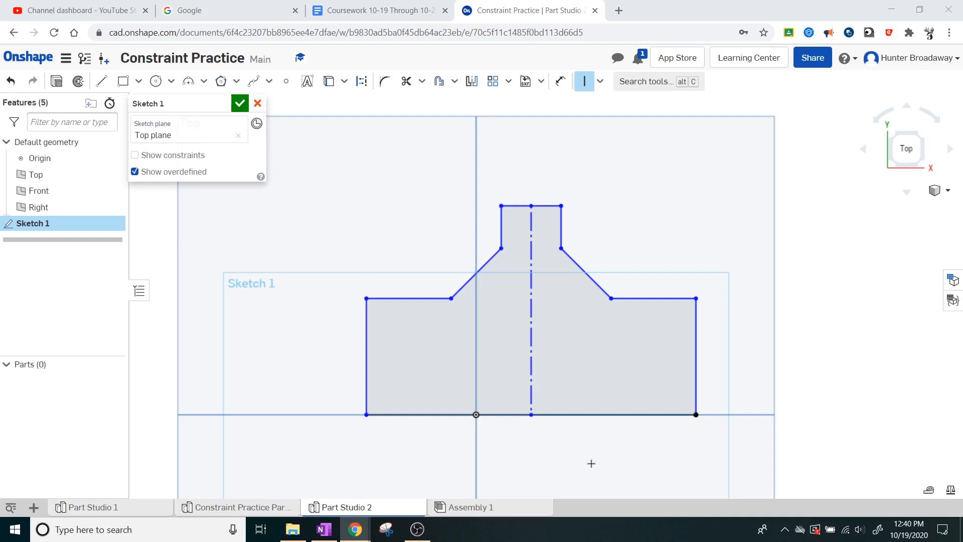
click(600, 82)
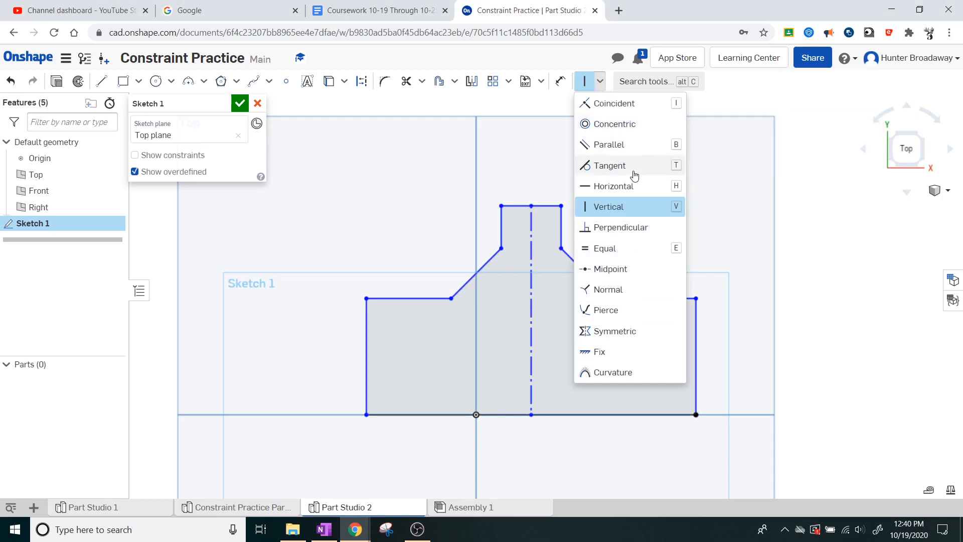
click(629, 101)
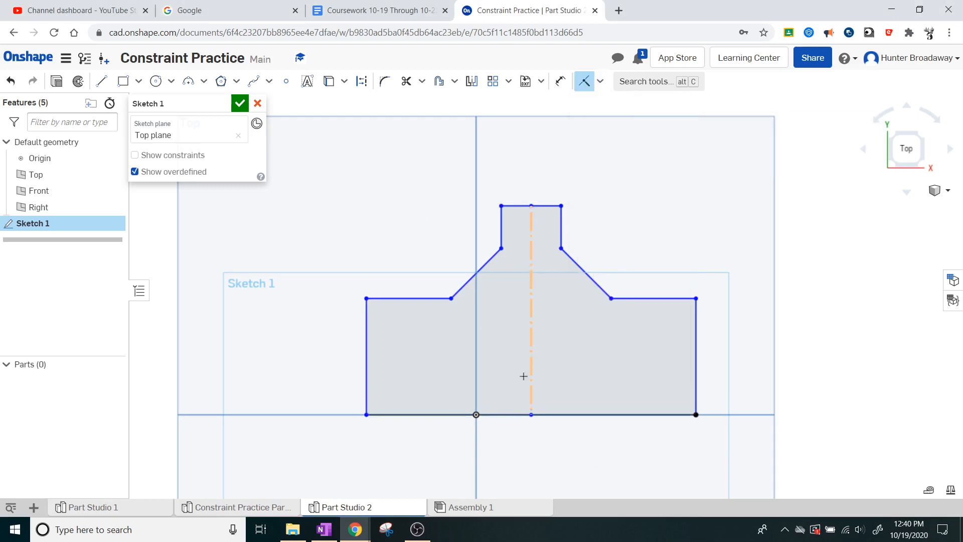
click(531, 414)
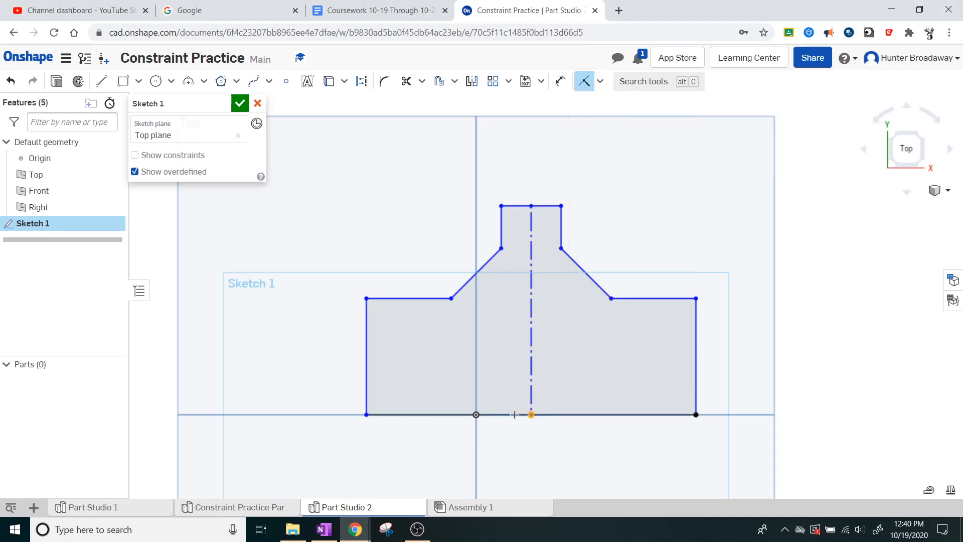
click(475, 415)
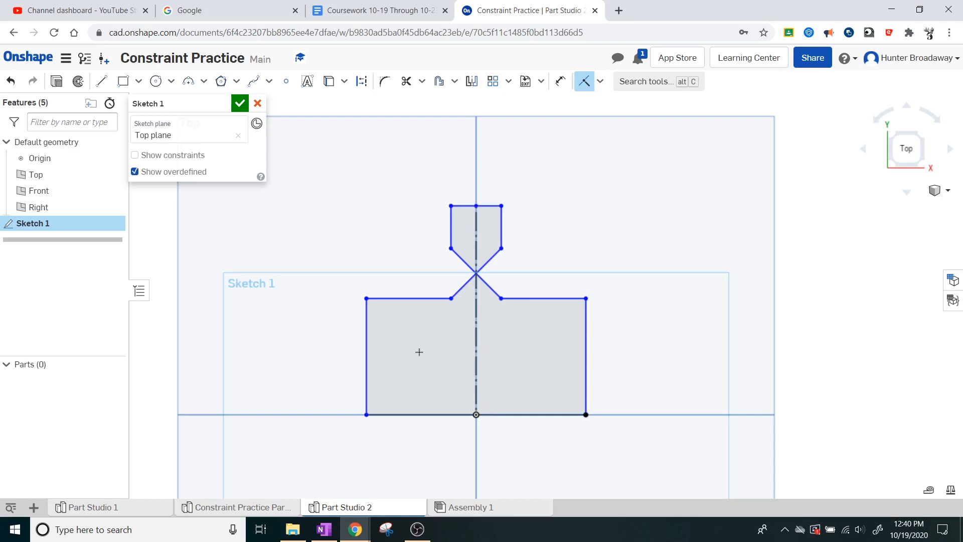
key(Escape)
Step: Reshape the profile freehand by widening the base, raising the neck's top edge and repositioning the slanted lines
drag(361, 332, 299, 332)
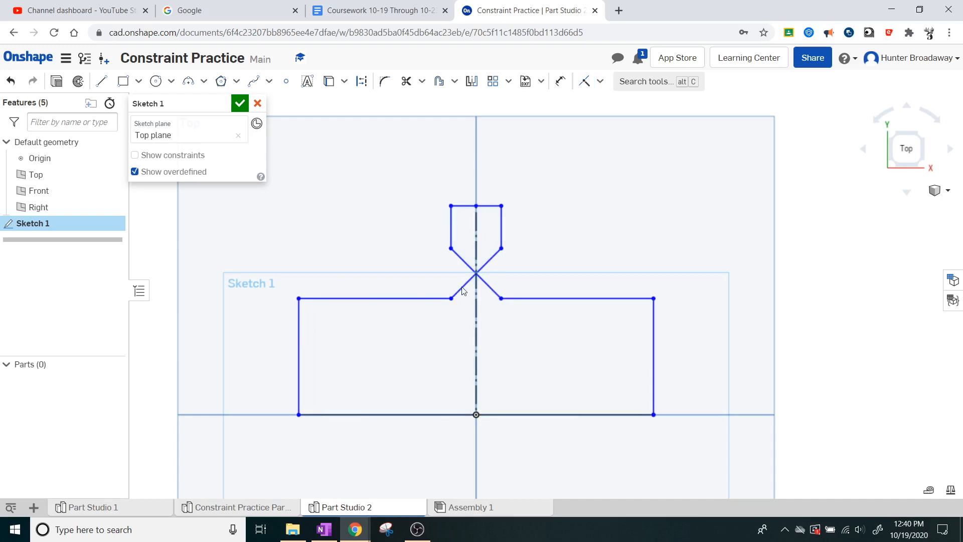
drag(463, 286, 365, 294)
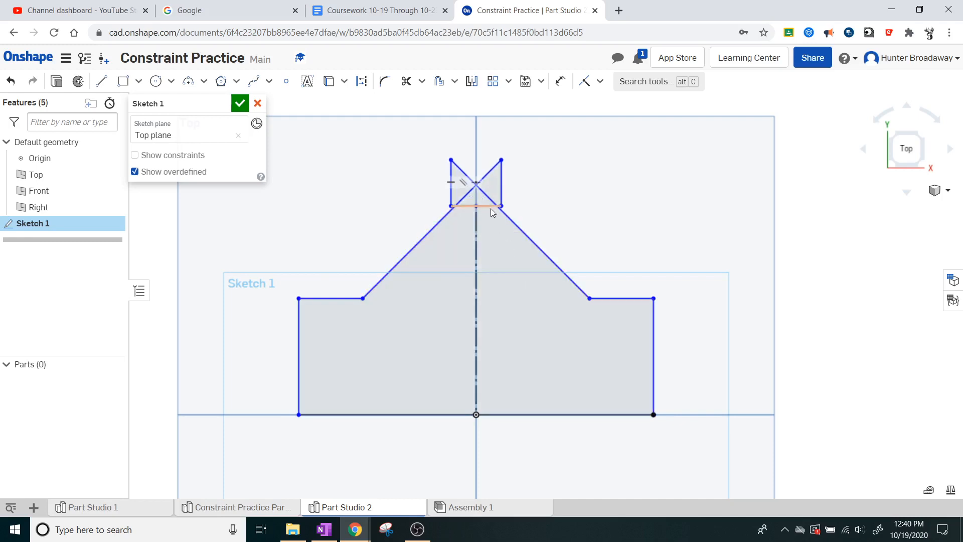
drag(490, 209, 491, 141)
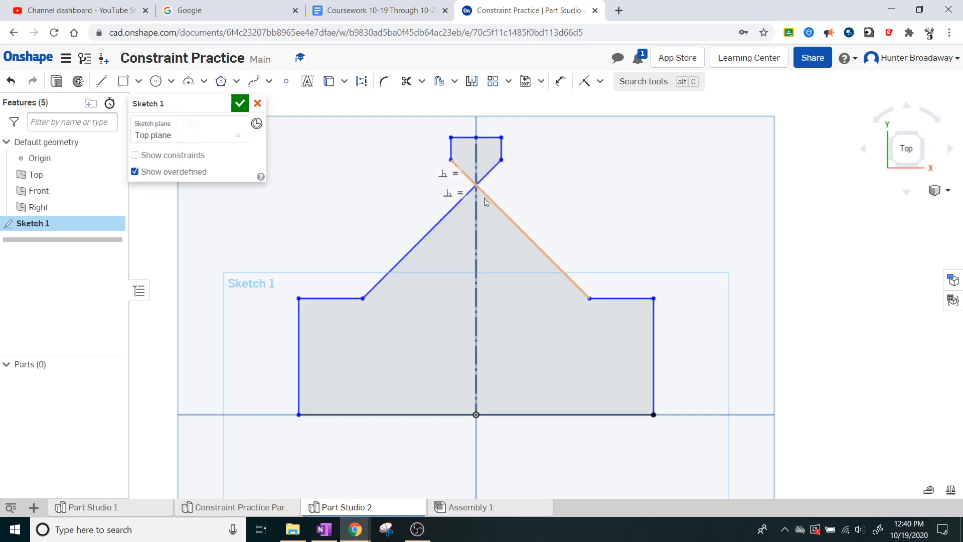
drag(482, 194, 474, 225)
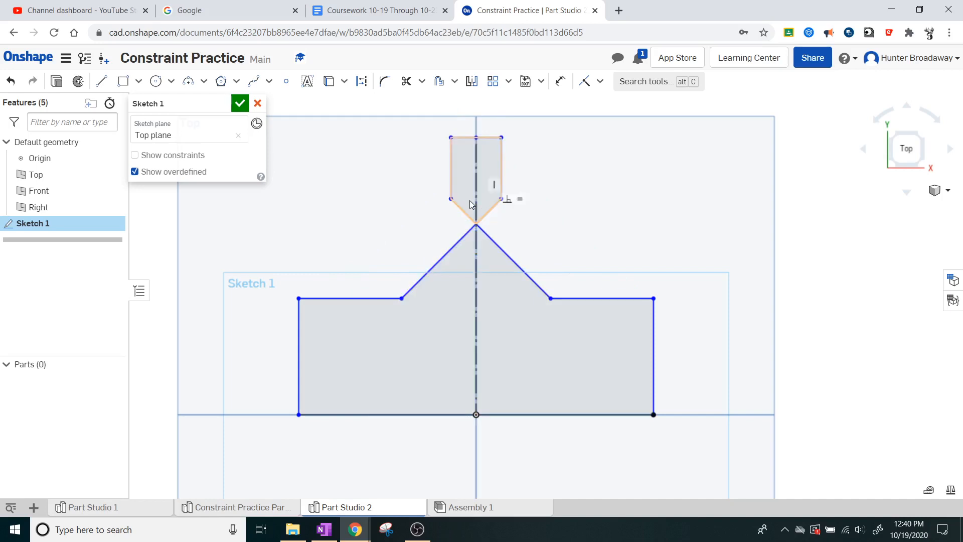
Step: Show the sketch constraints and delete the perpendicular constraint on the vertical line of the neck, right of the centre line
click(510, 203)
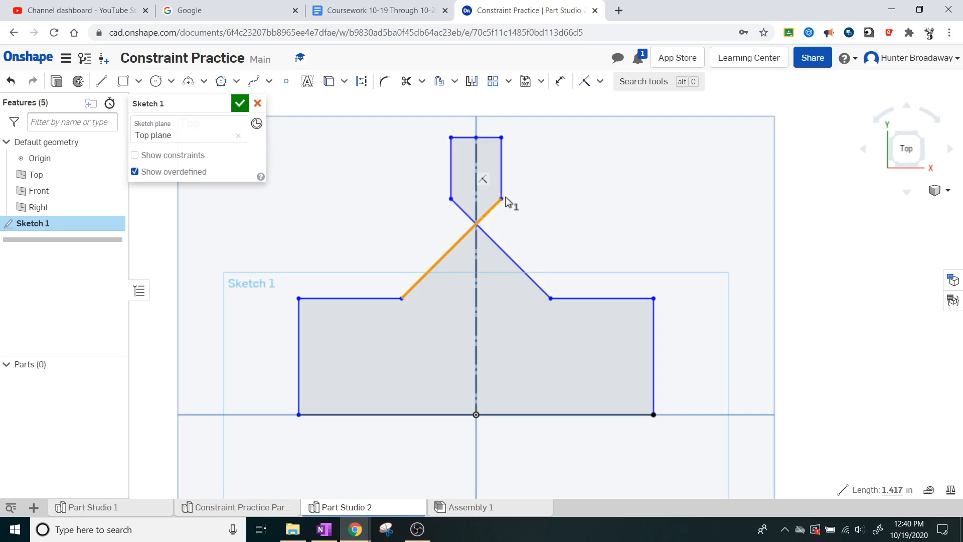
click(157, 156)
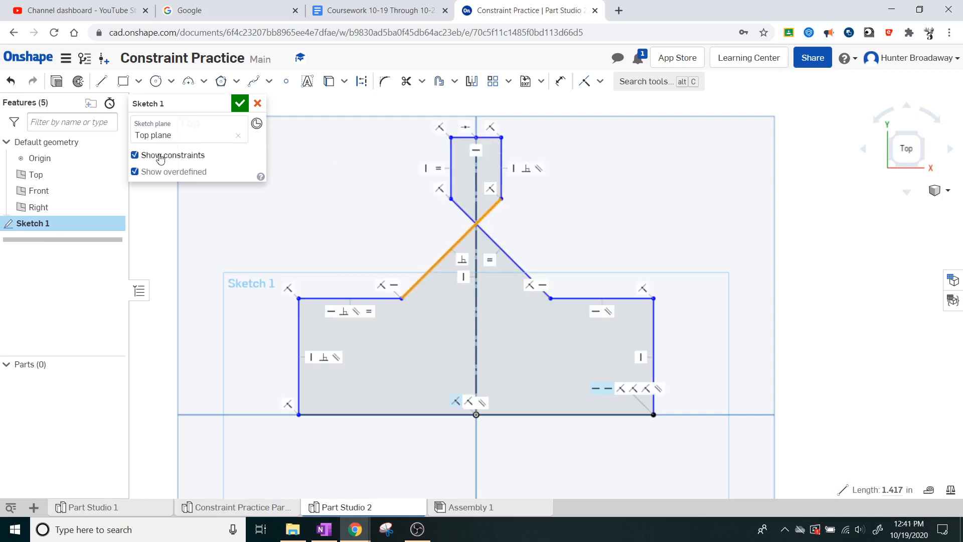
right_click(525, 172)
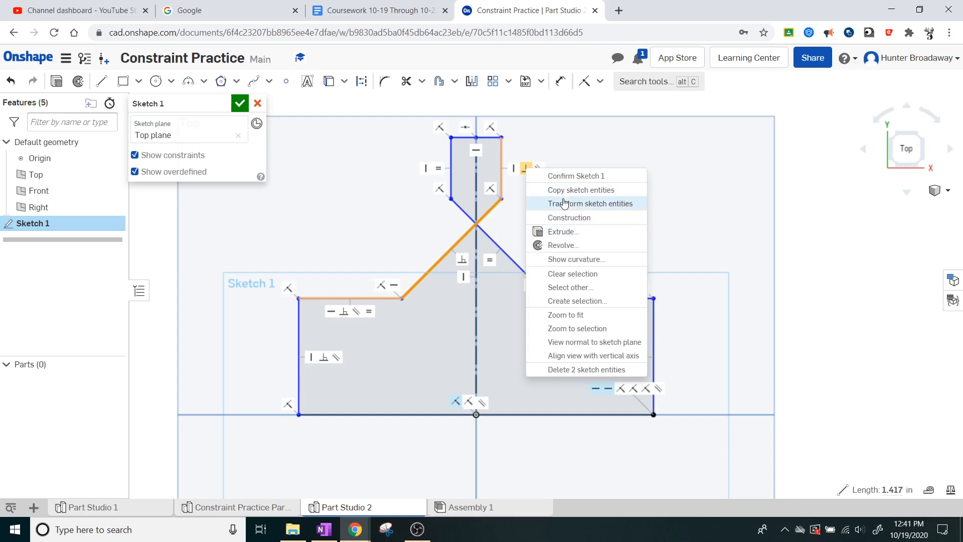
click(526, 169)
click(525, 169)
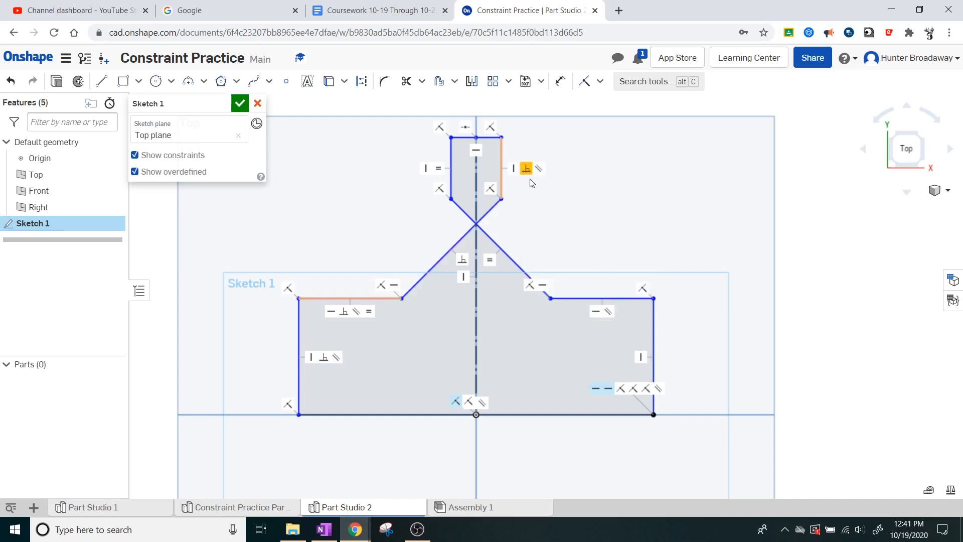
key(Delete)
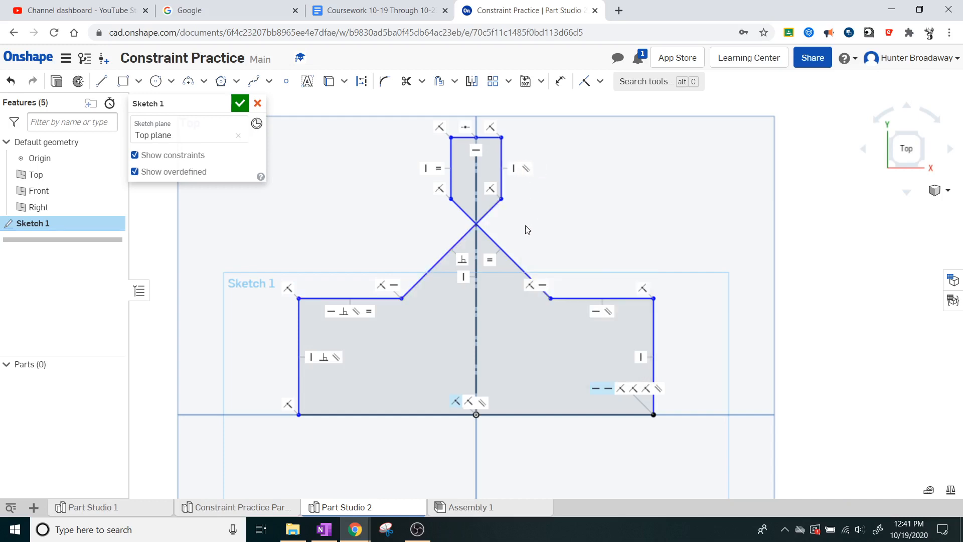
Step: Uncross the slanted lines by widening the neck, lower its top edge and the slanted lines, and hide the constraints
mouse_move(533, 260)
mouse_down()
mouse_move(563, 258)
mouse_move(469, 262)
mouse_move(528, 252)
mouse_move(507, 262)
mouse_up()
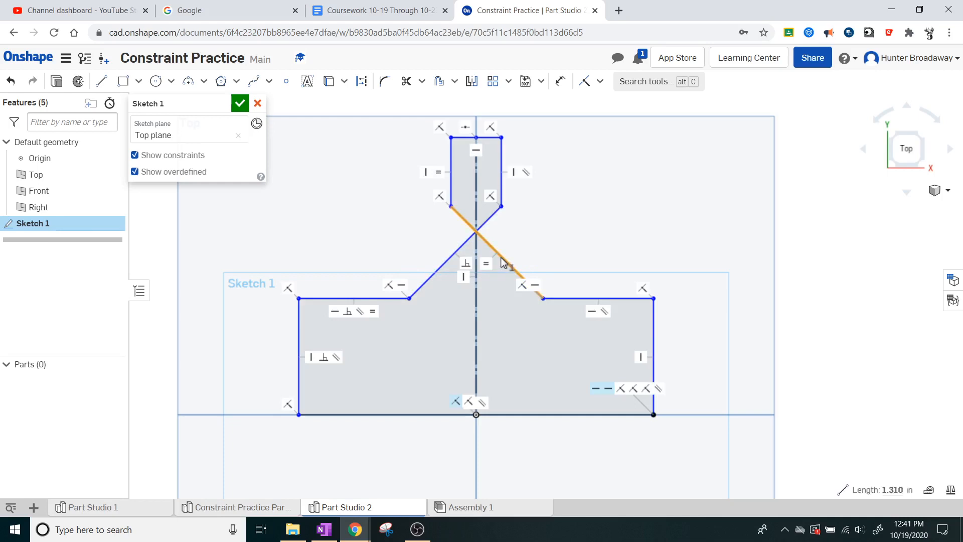
click(496, 157)
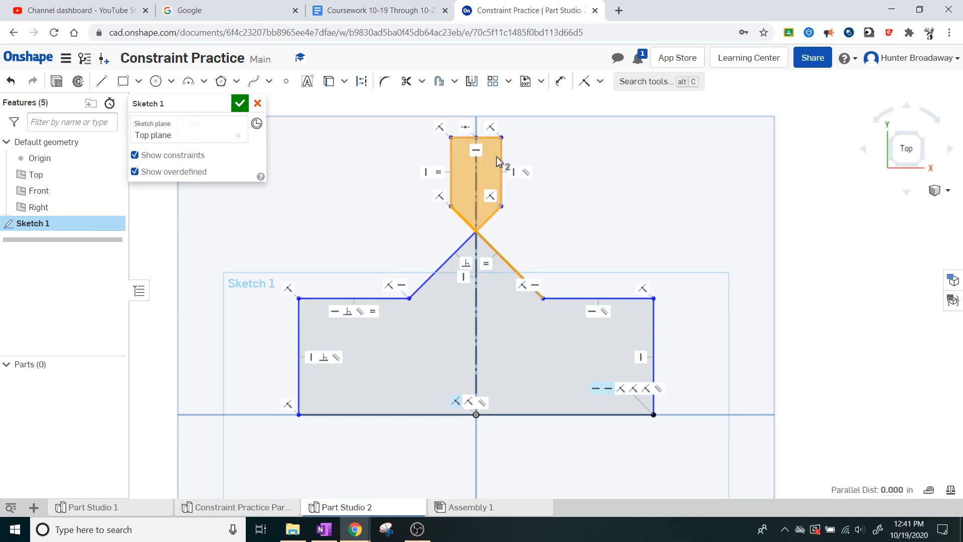
click(652, 187)
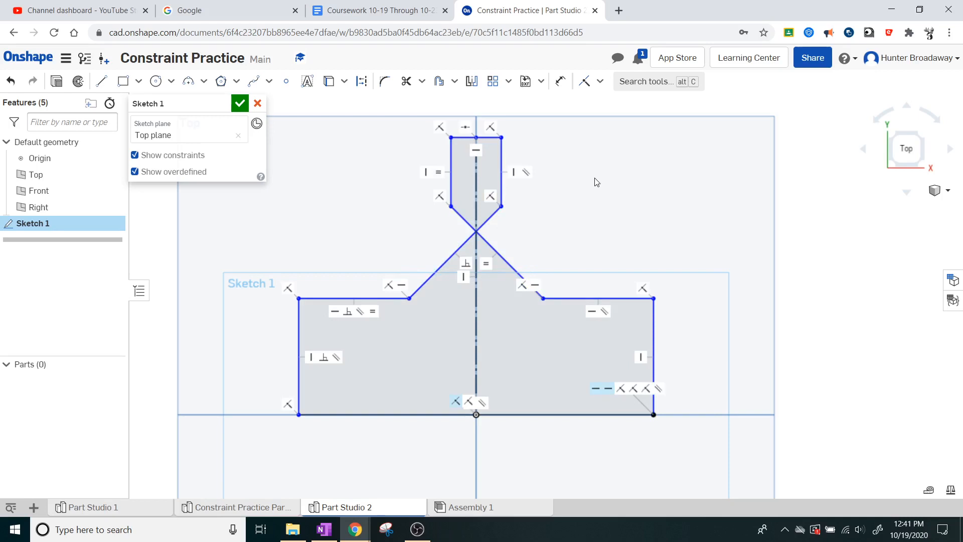
drag(453, 206, 518, 210)
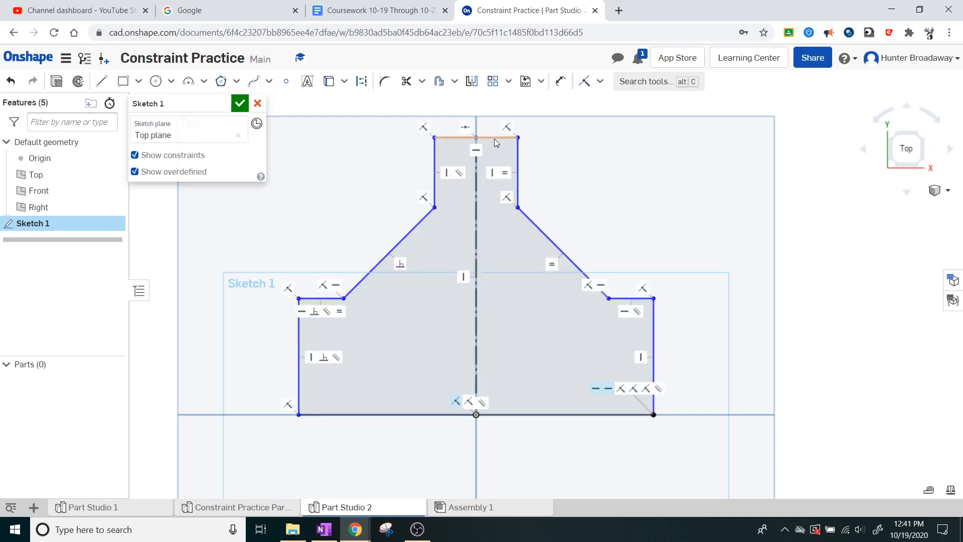
mouse_move(494, 138)
mouse_down()
mouse_move(494, 178)
mouse_move(495, 169)
mouse_up()
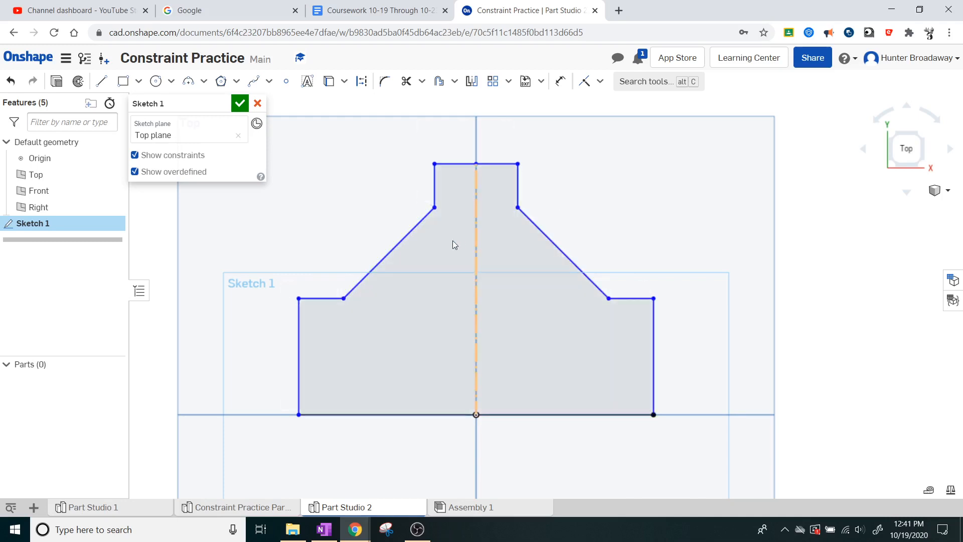
drag(414, 236, 404, 266)
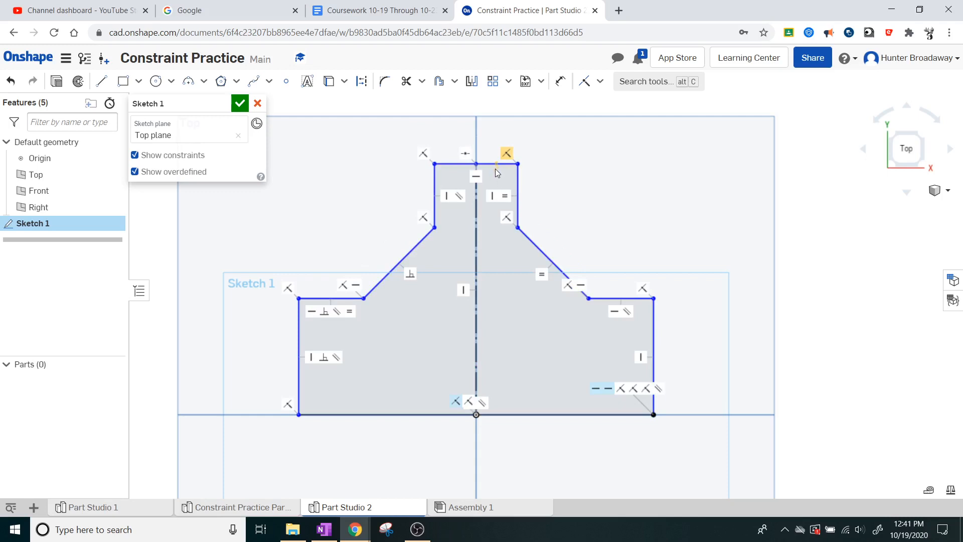
click(495, 164)
click(709, 194)
click(162, 155)
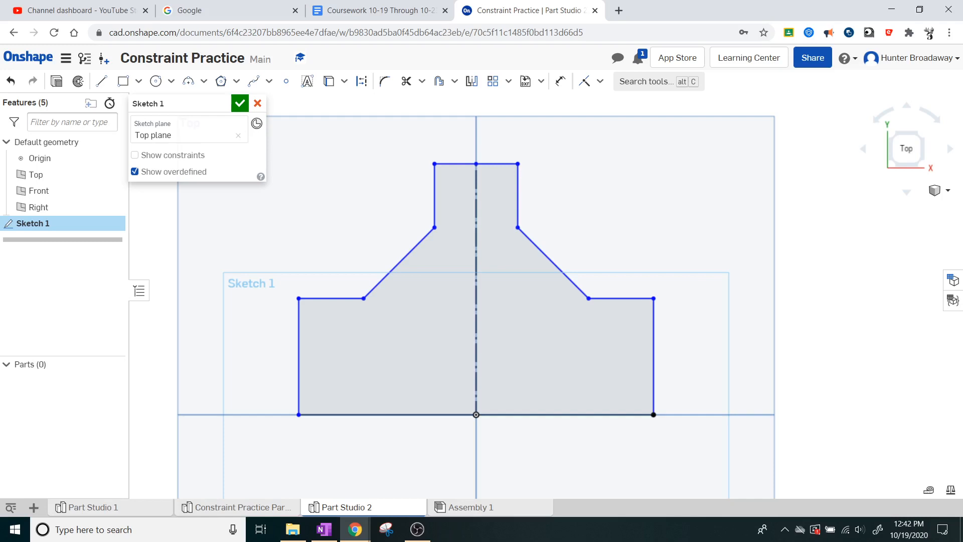
Step: Draw a circle about 0.33 in in diameter directly below the inner corner of the left shoulder
click(155, 81)
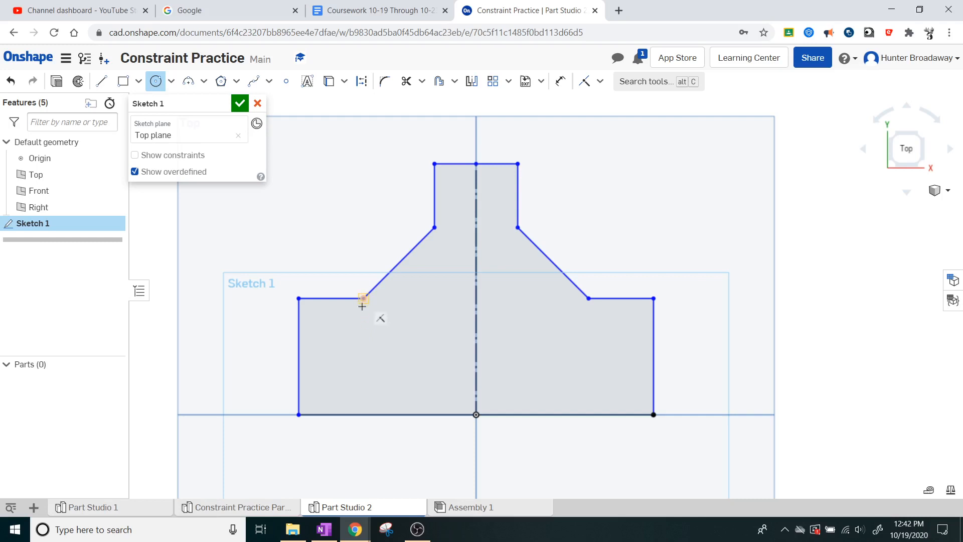
click(364, 328)
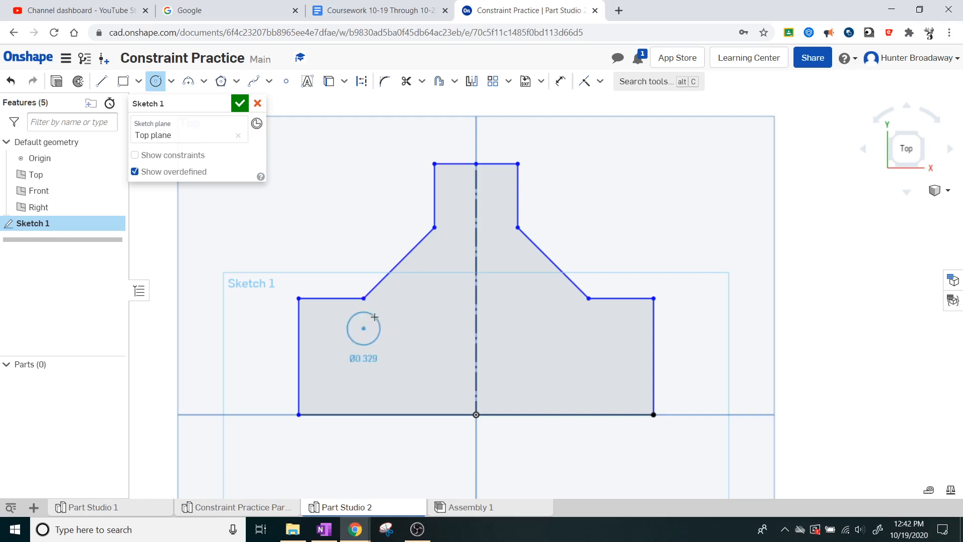
click(375, 317)
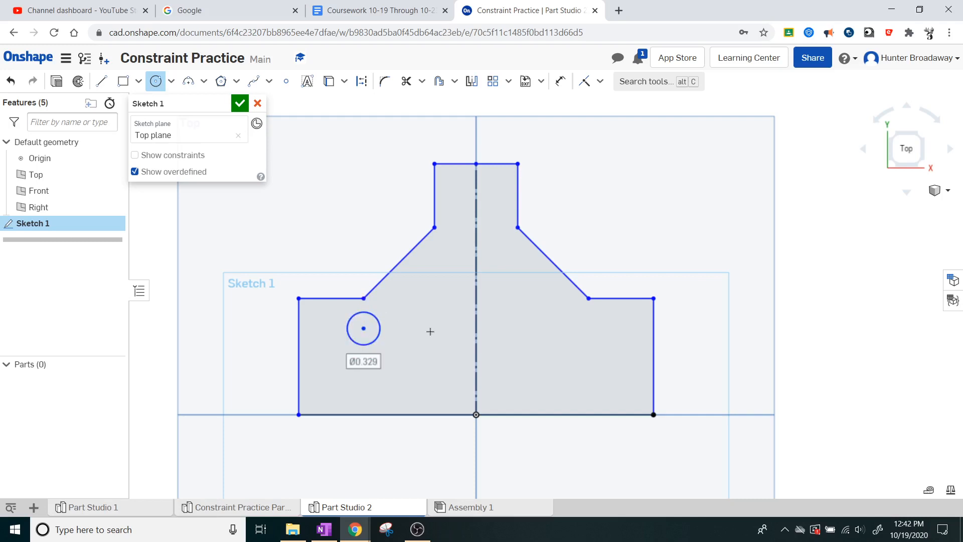
key(Escape)
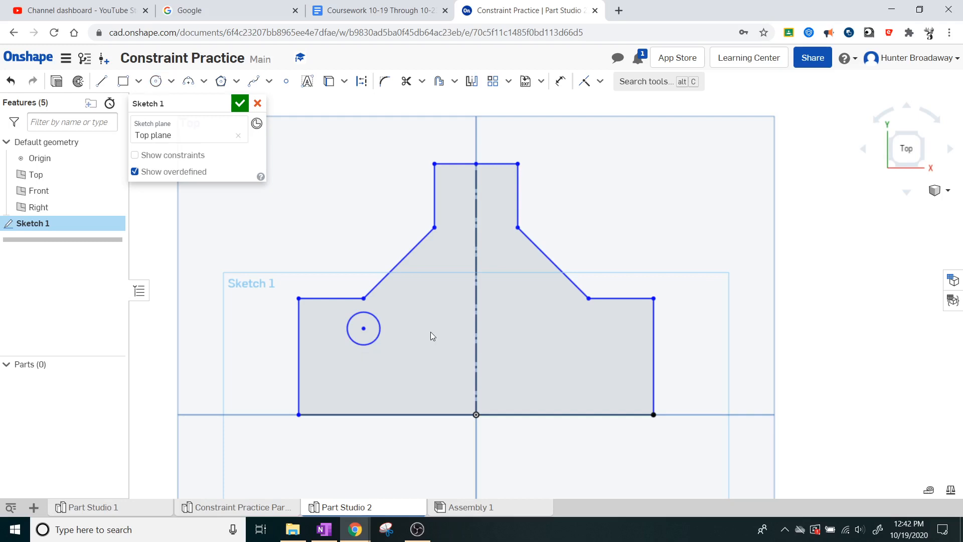
Step: Draw a horizontal line about 1.37 in long inward from the left edge's midpoint and convert it to construction geometry
click(101, 83)
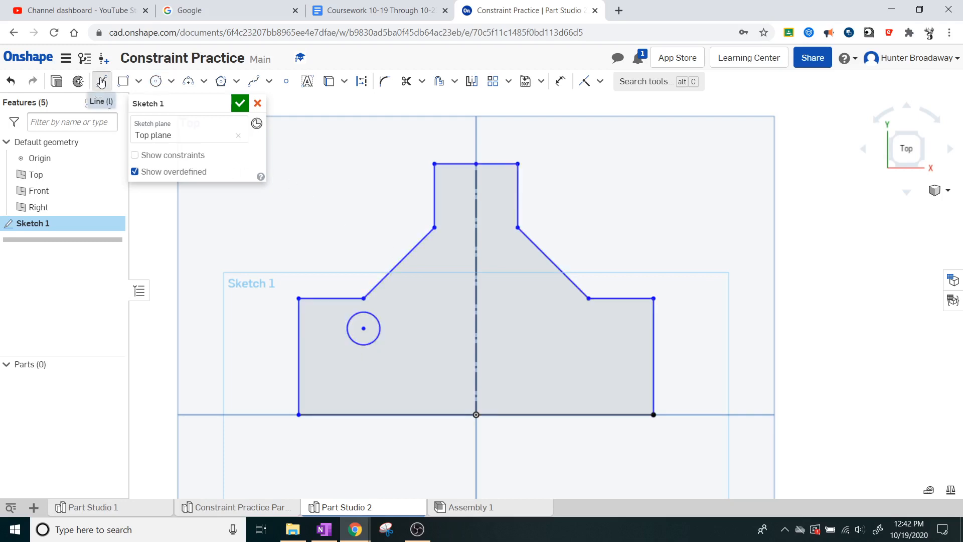
click(298, 357)
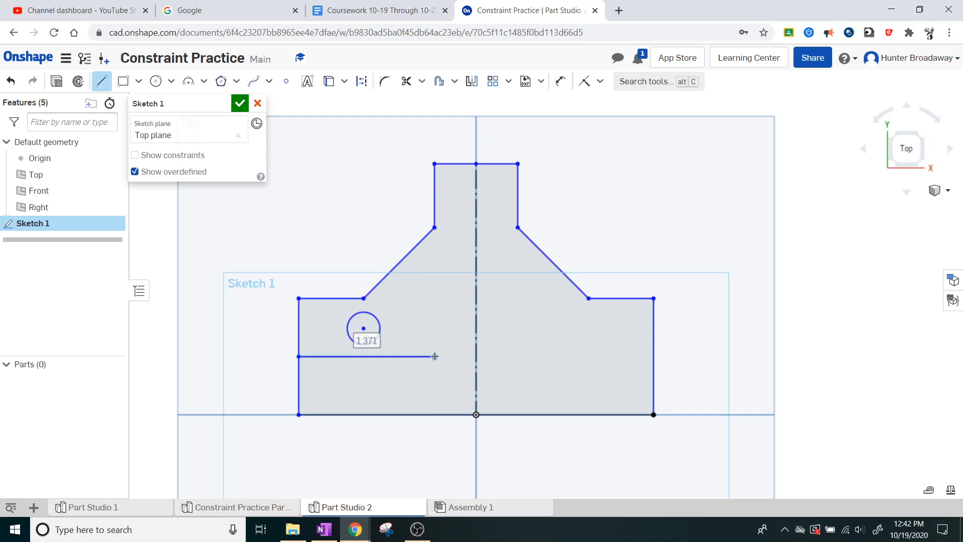
click(435, 357)
key(Escape)
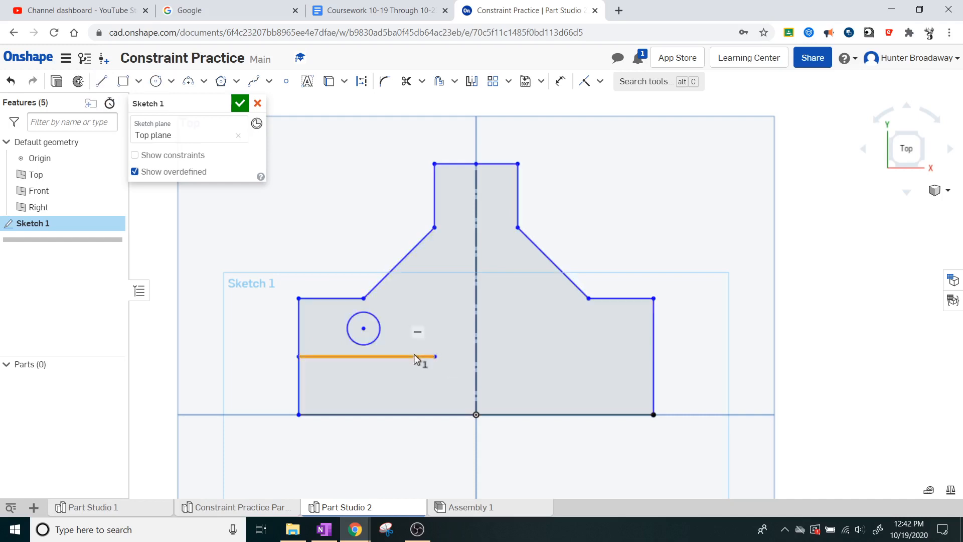
right_click(415, 355)
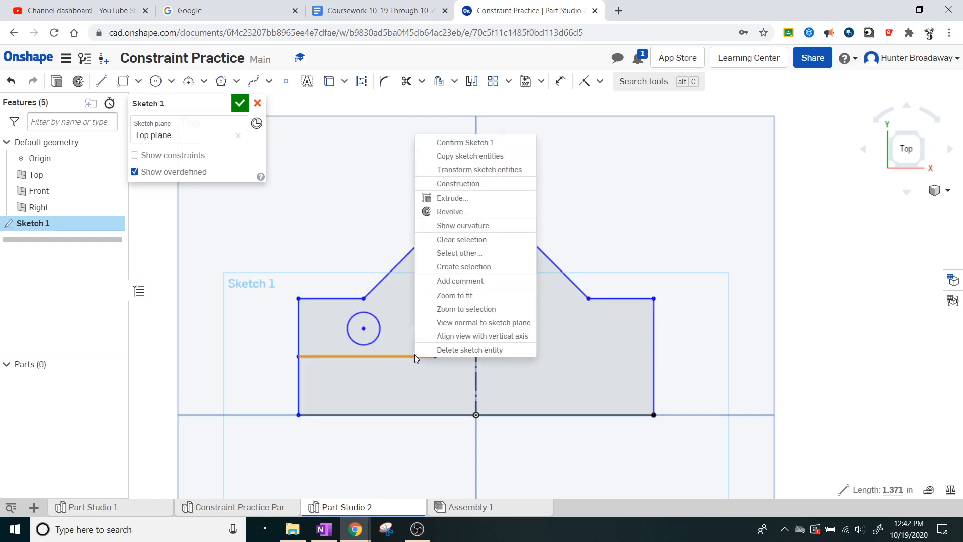
click(467, 189)
click(449, 302)
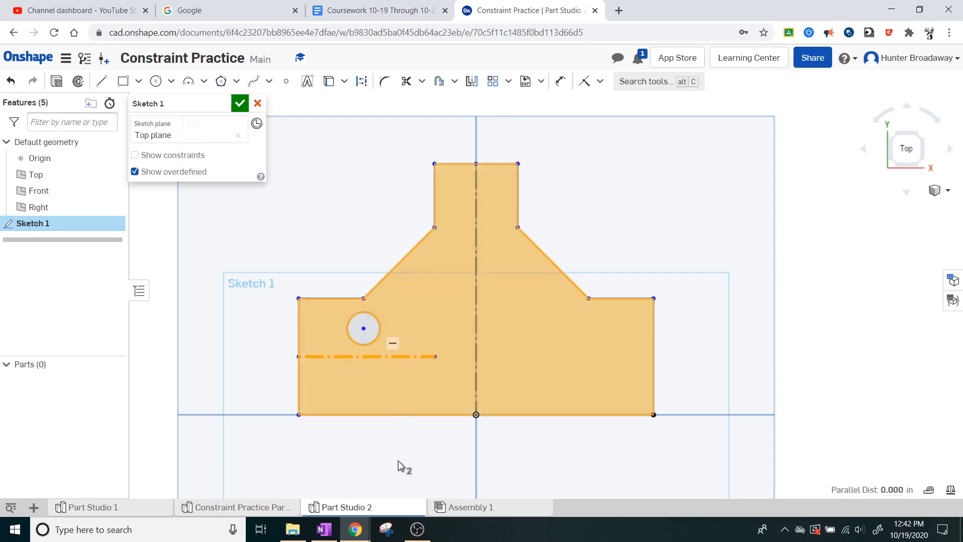
click(399, 466)
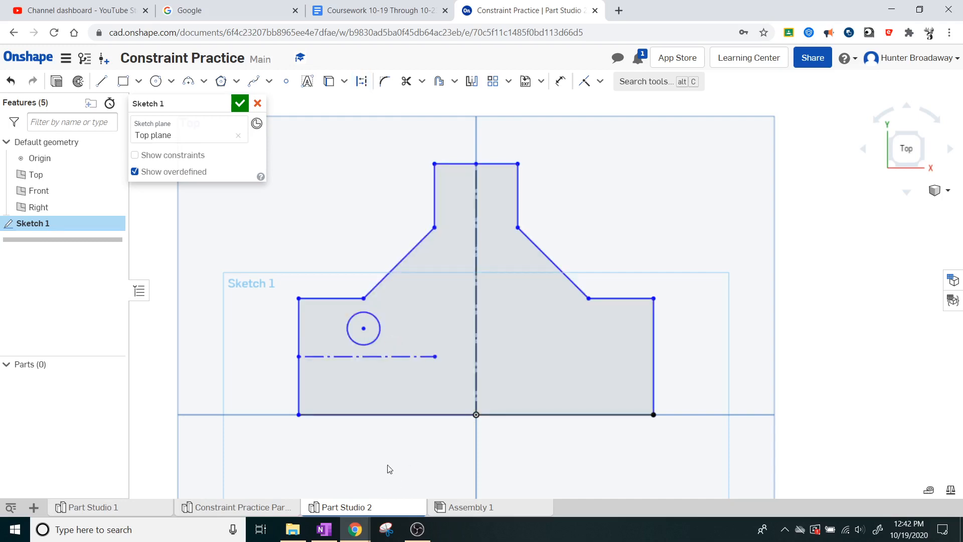
Step: Apply a tangent constraint between the circle and the horizontal construction line, and leave the constraint tool
click(600, 81)
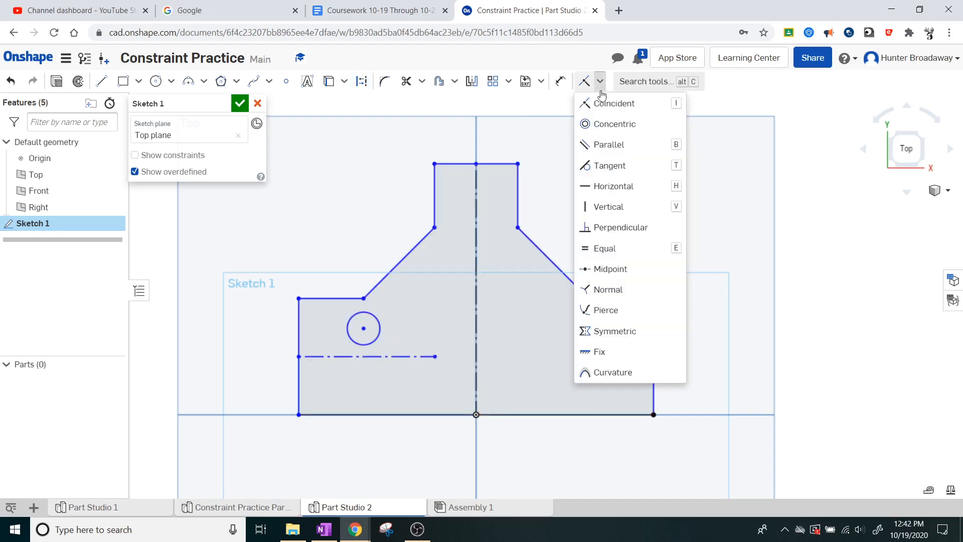
click(616, 171)
click(374, 341)
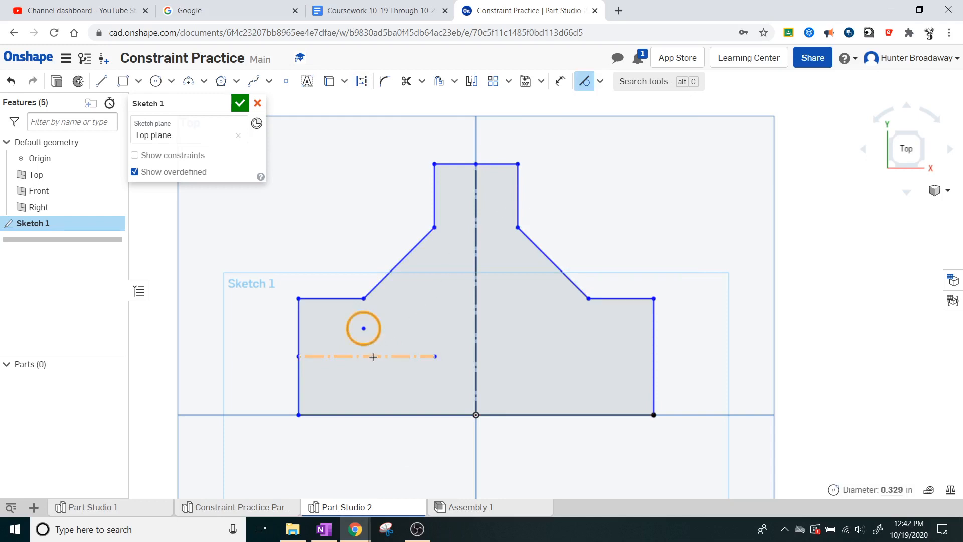
click(373, 356)
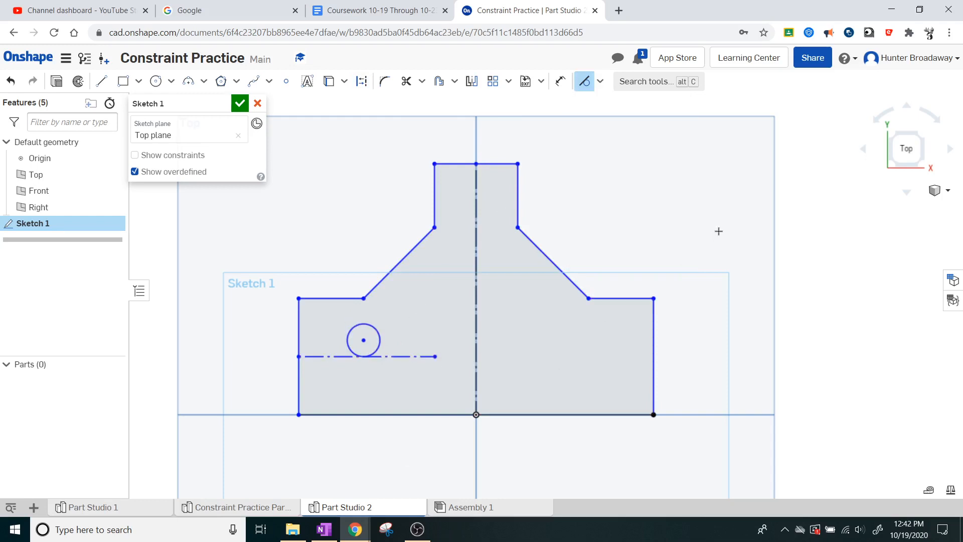
key(q)
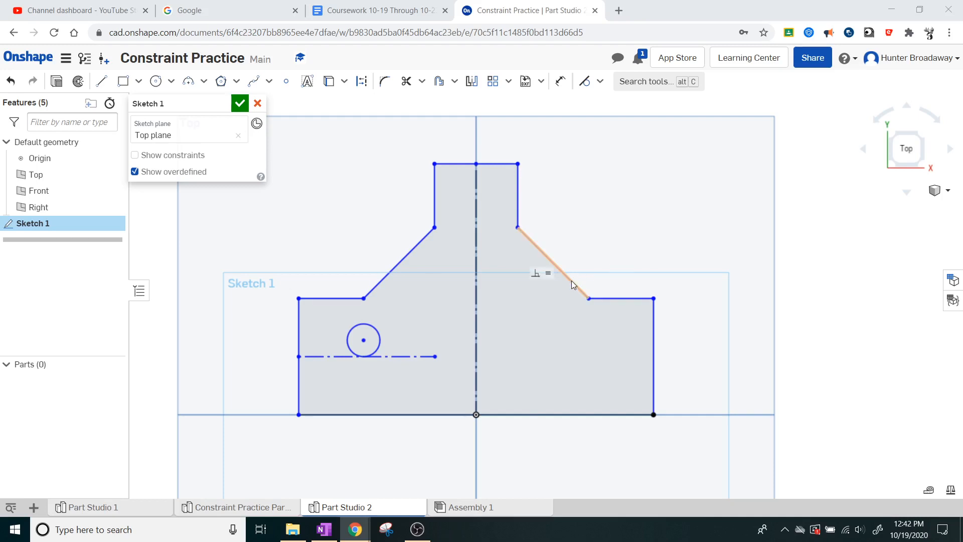
Step: Move a slanted line slightly and the base's right edge outward, and briefly display the sketch constraints
mouse_move(571, 281)
mouse_down()
mouse_move(593, 258)
mouse_move(561, 283)
mouse_move(574, 275)
mouse_move(559, 299)
mouse_move(571, 280)
mouse_up()
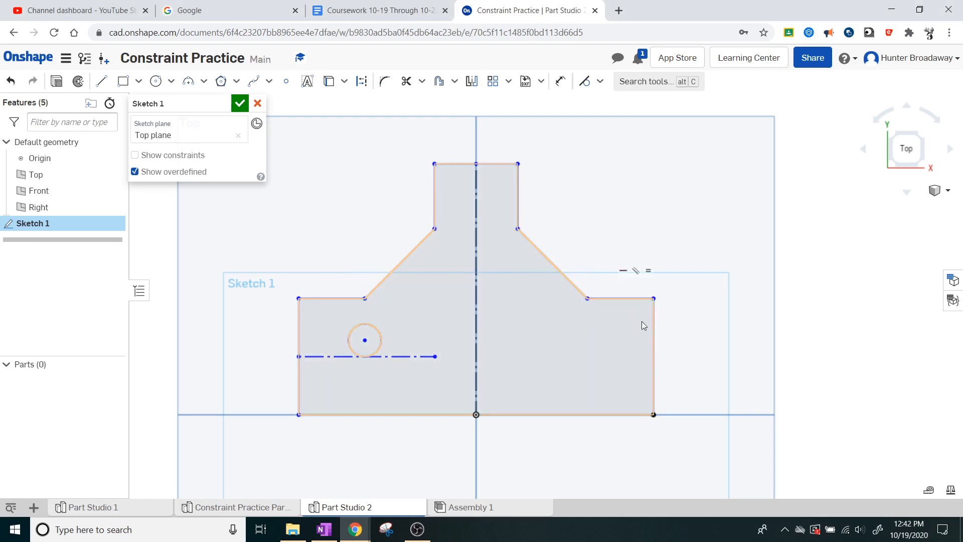
mouse_move(653, 326)
mouse_down()
mouse_move(698, 324)
mouse_move(627, 331)
mouse_move(677, 326)
mouse_move(654, 333)
mouse_move(680, 332)
mouse_move(667, 336)
mouse_up()
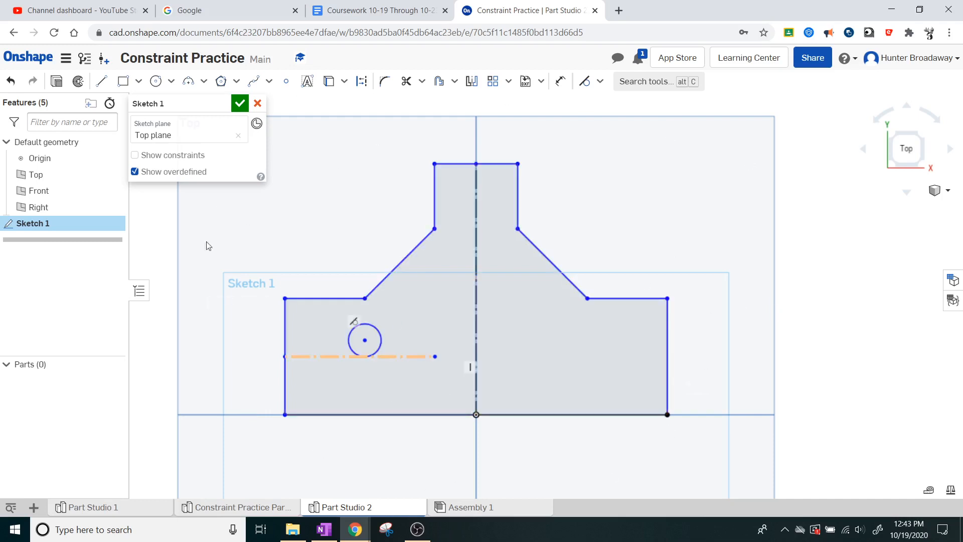
click(161, 155)
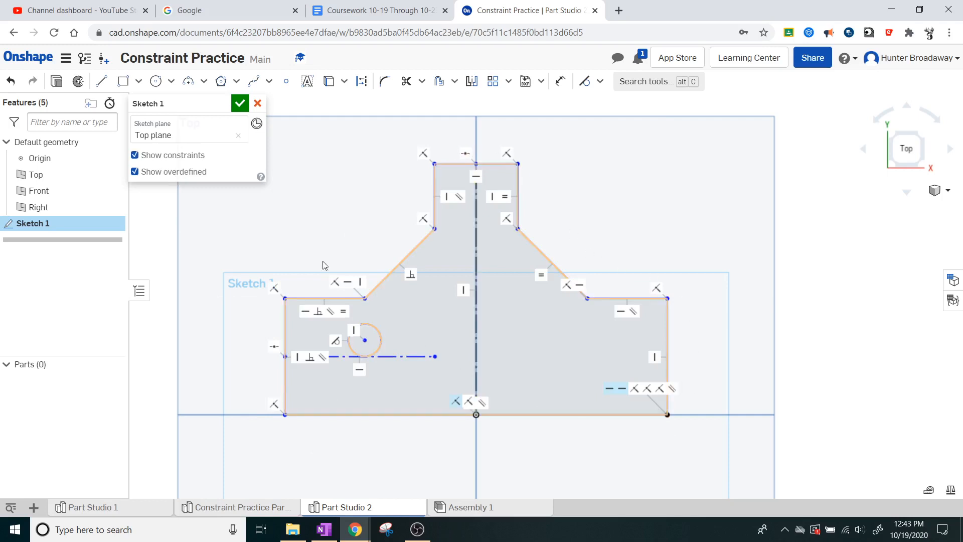
click(150, 157)
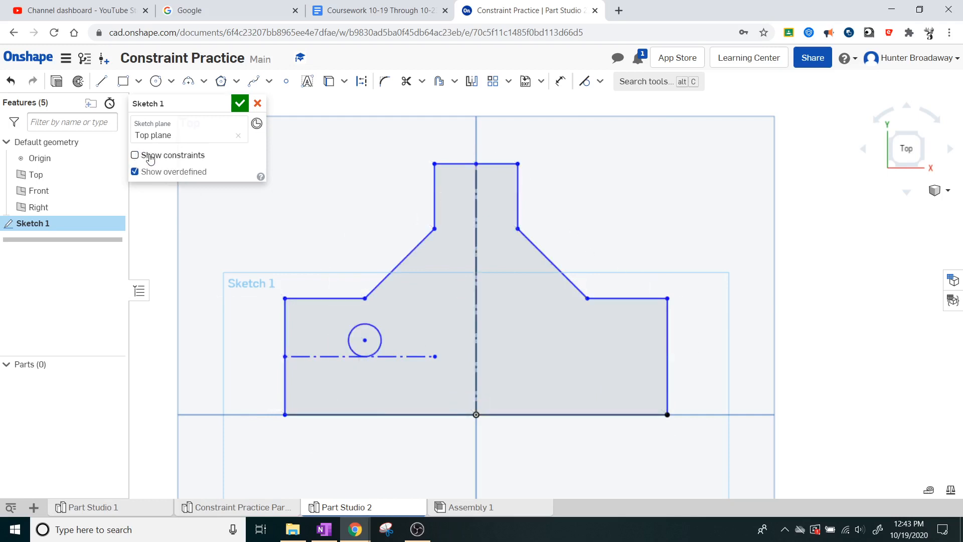